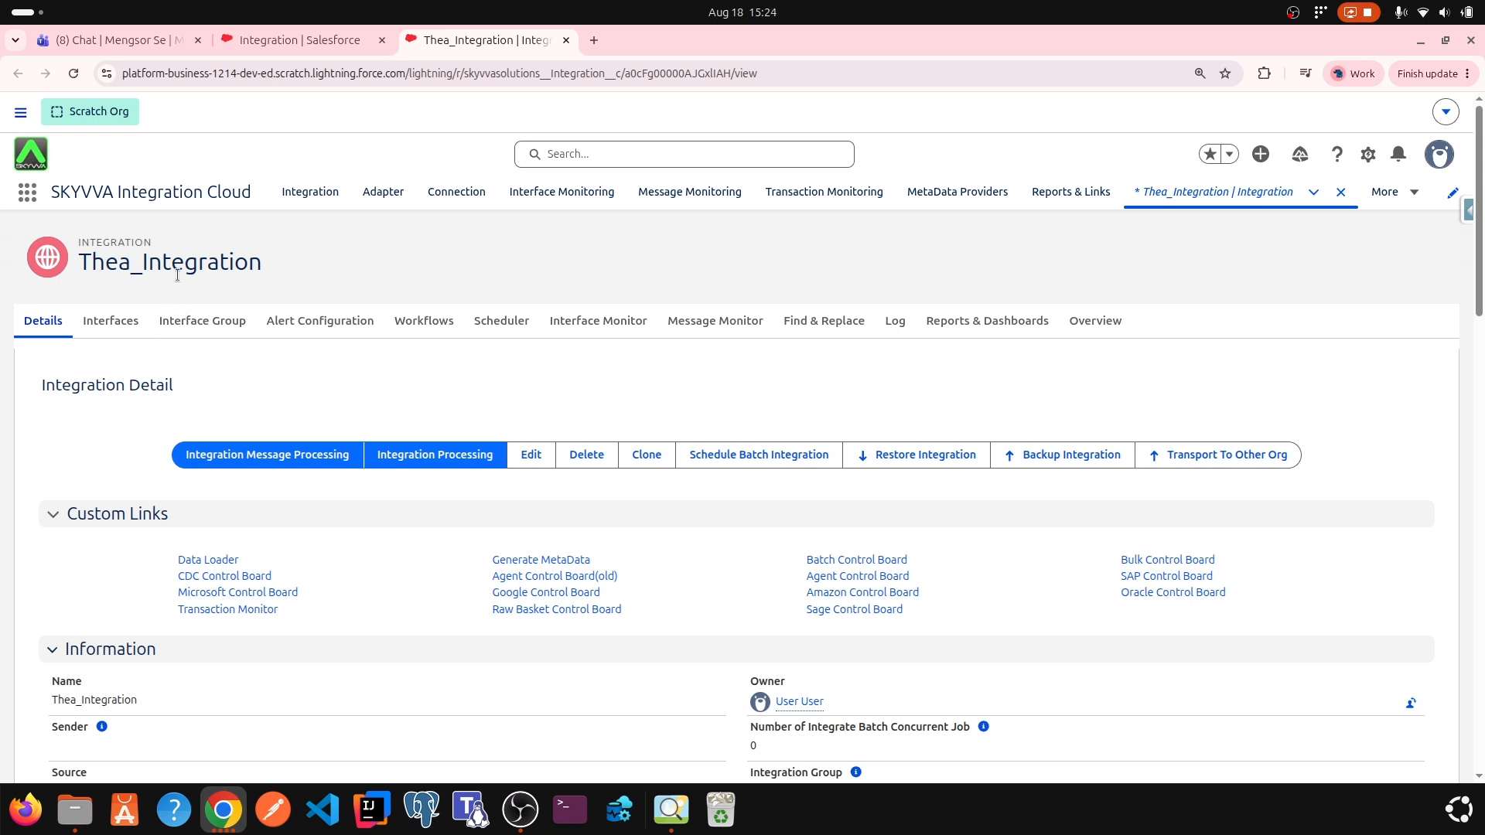
# Open the Thea_Integration record for editing at its Information section
pyautogui.moveTo(69, 261); pyautogui.dragTo(280, 260)
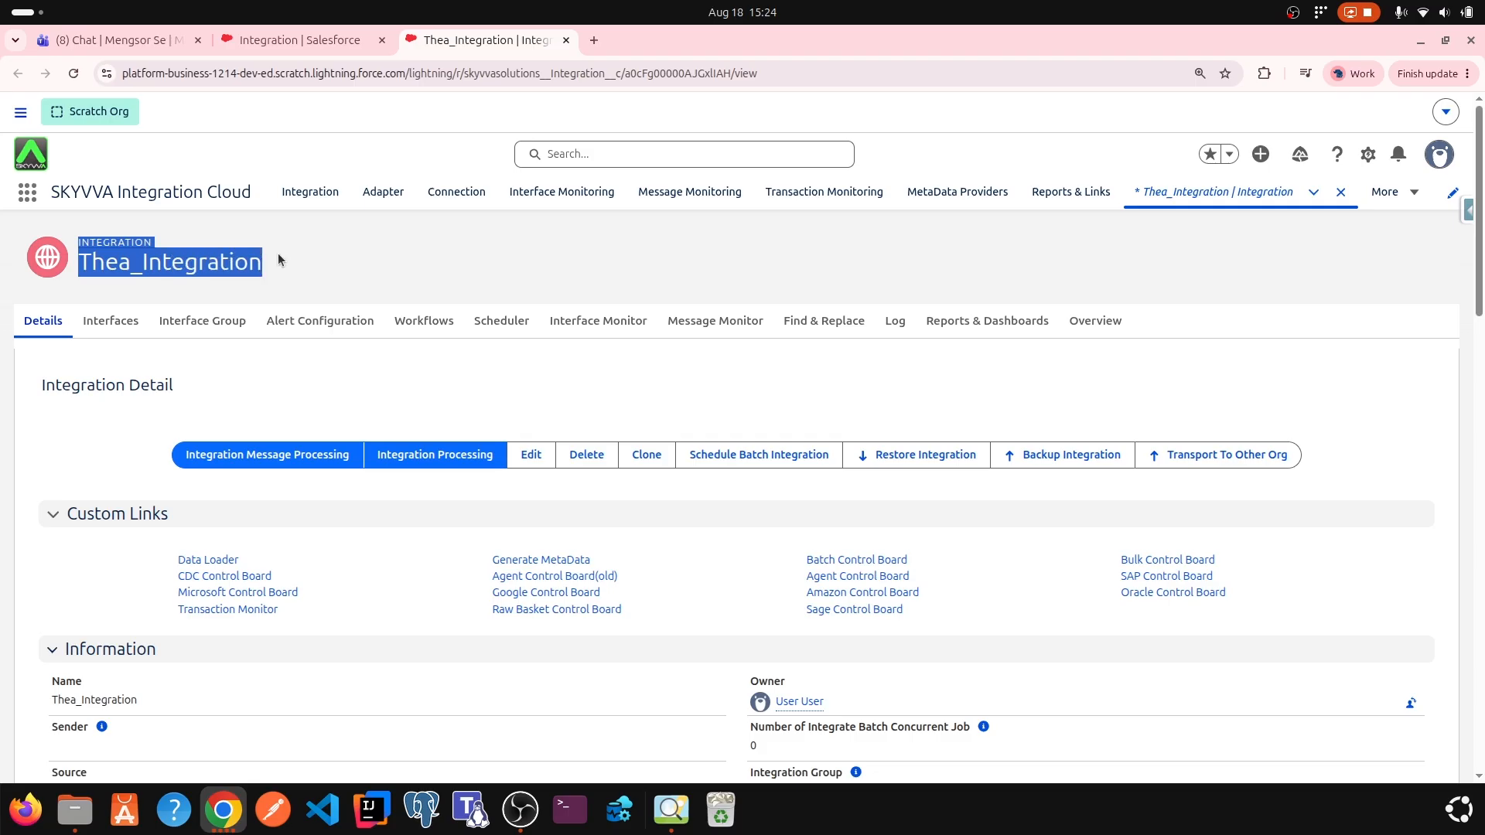
pyautogui.click(48, 337)
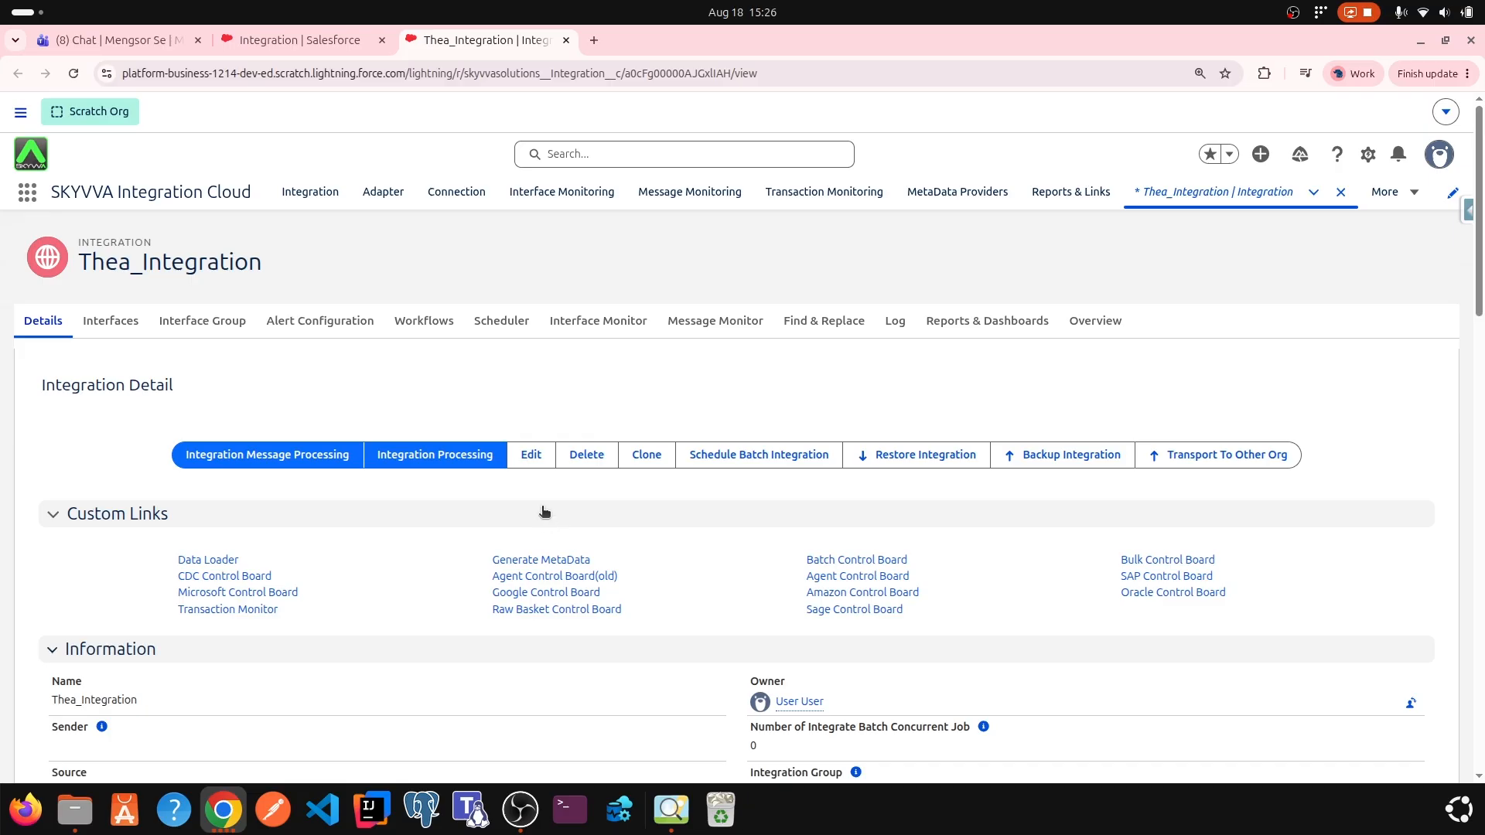
pyautogui.click(531, 456)
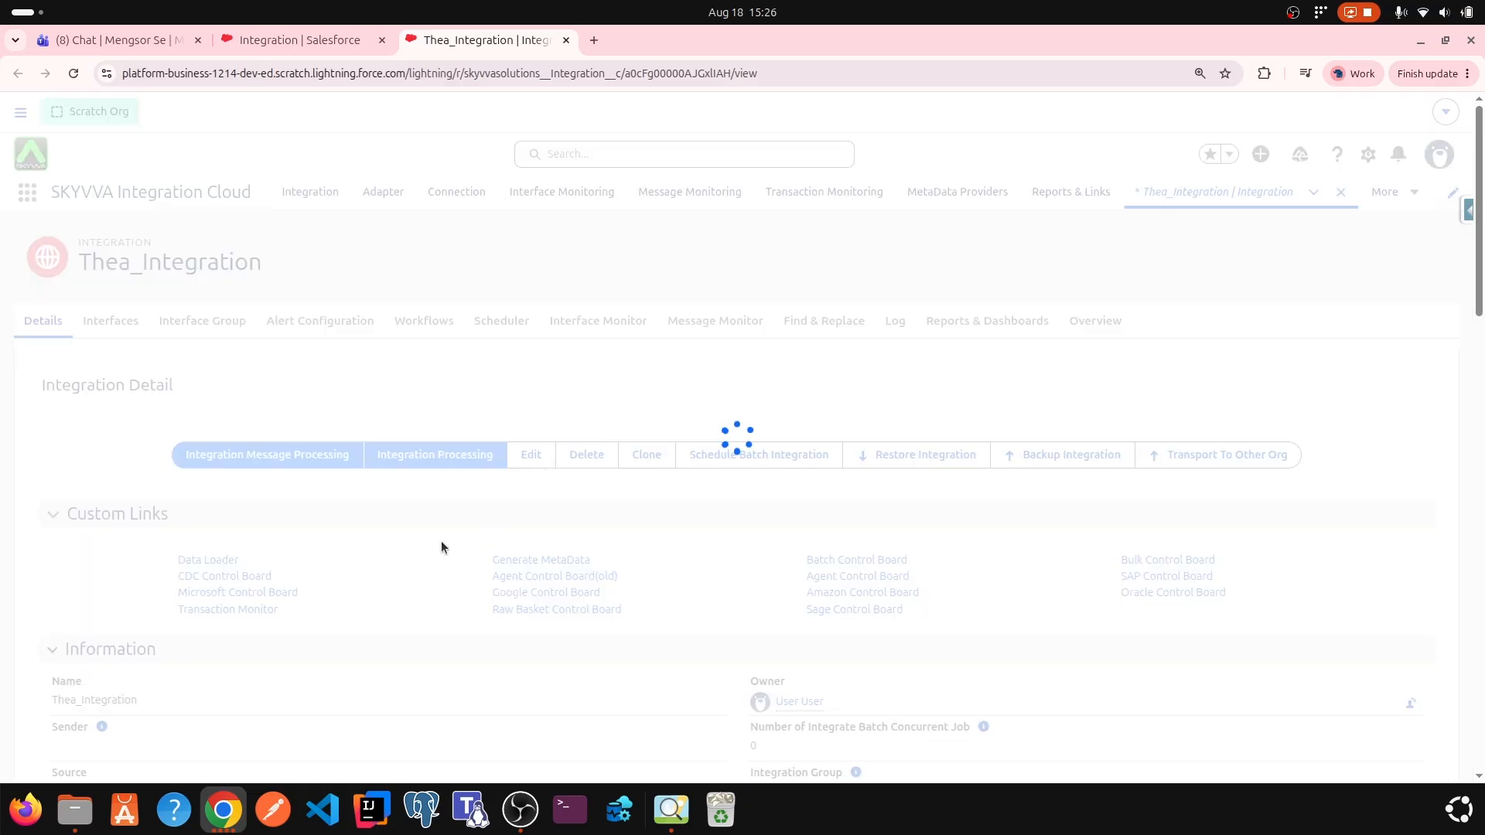
pyautogui.scroll(-3, 506, 480)
pyautogui.scroll(-1, 363, 414)
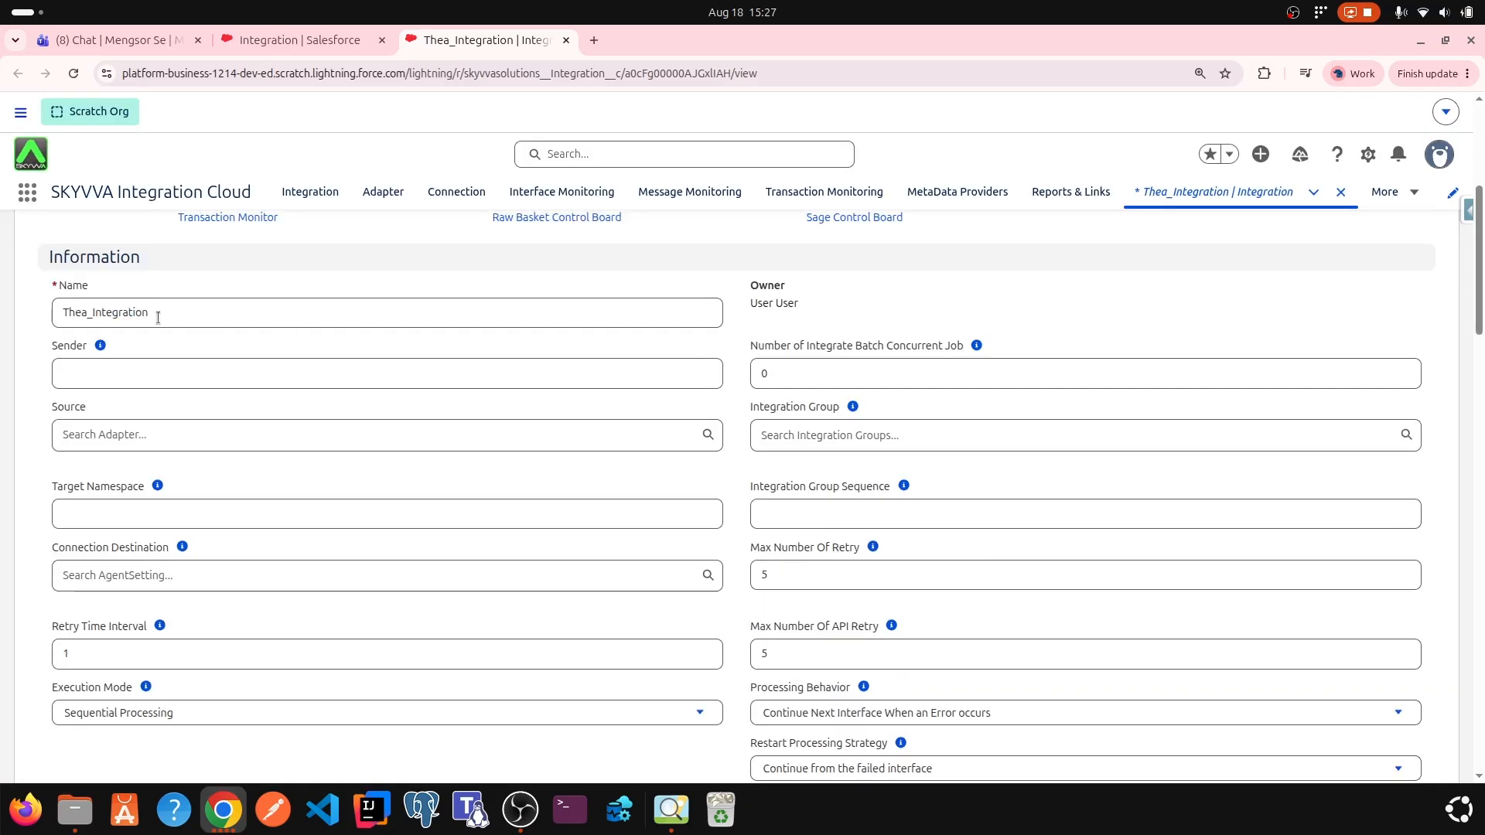
# Review the Name, Sender and Source fields of the Information section, including the Sender field's help text
pyautogui.moveTo(161, 267); pyautogui.dragTo(24, 268)
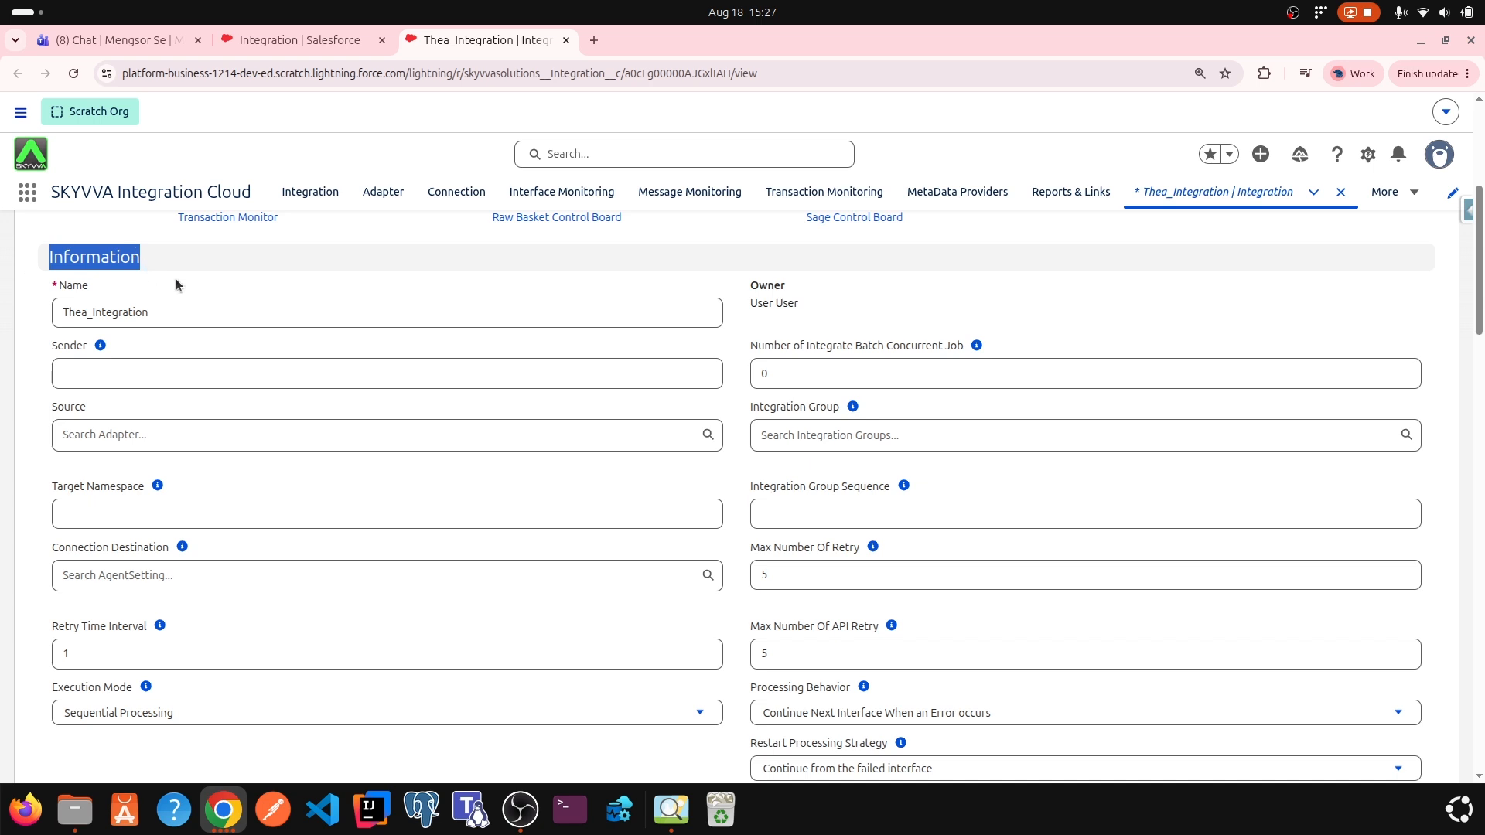
pyautogui.click(120, 265)
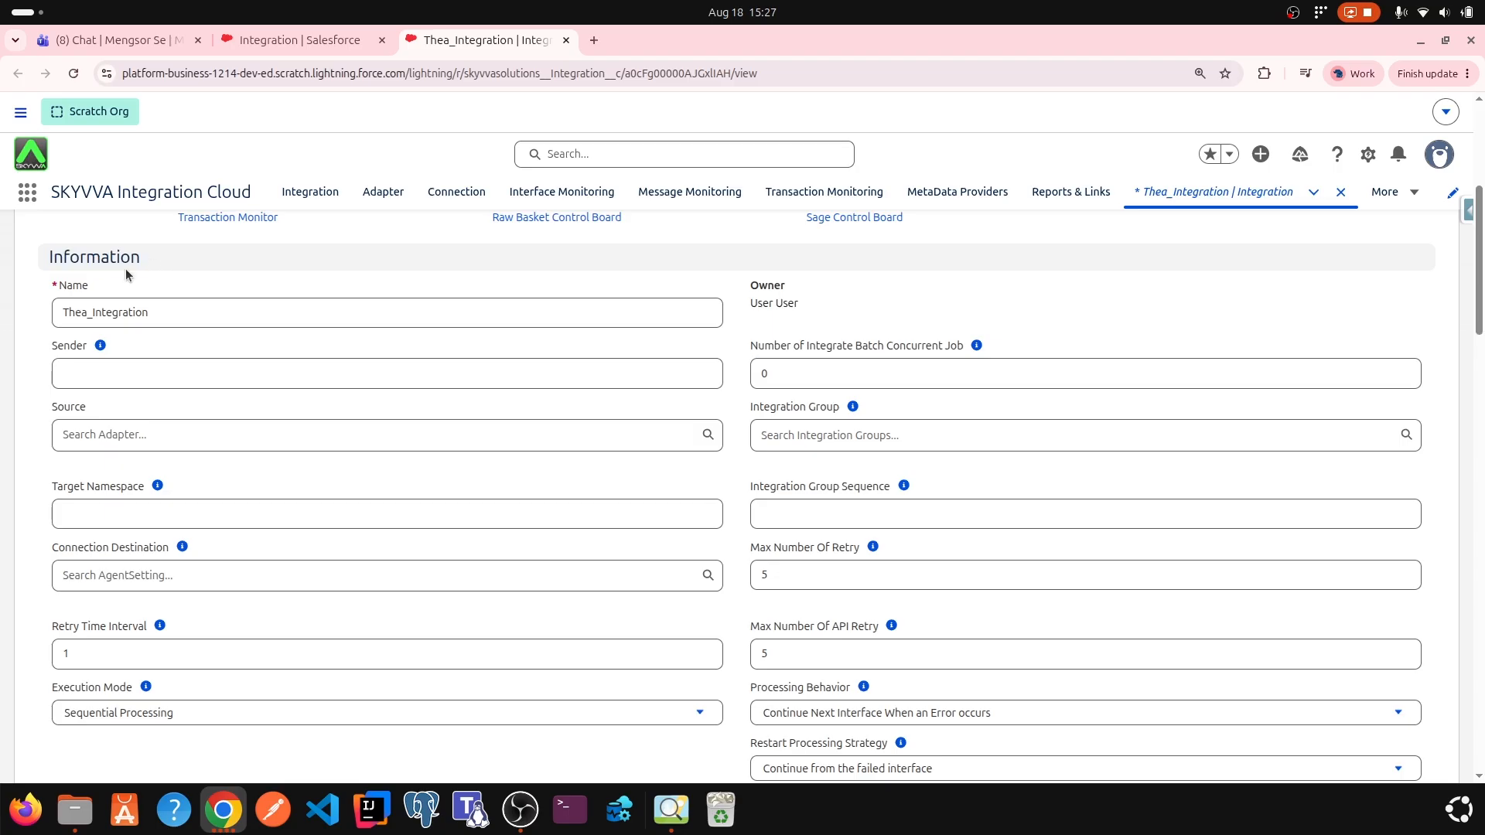
pyautogui.click(163, 317)
pyautogui.moveTo(163, 317); pyautogui.dragTo(46, 317)
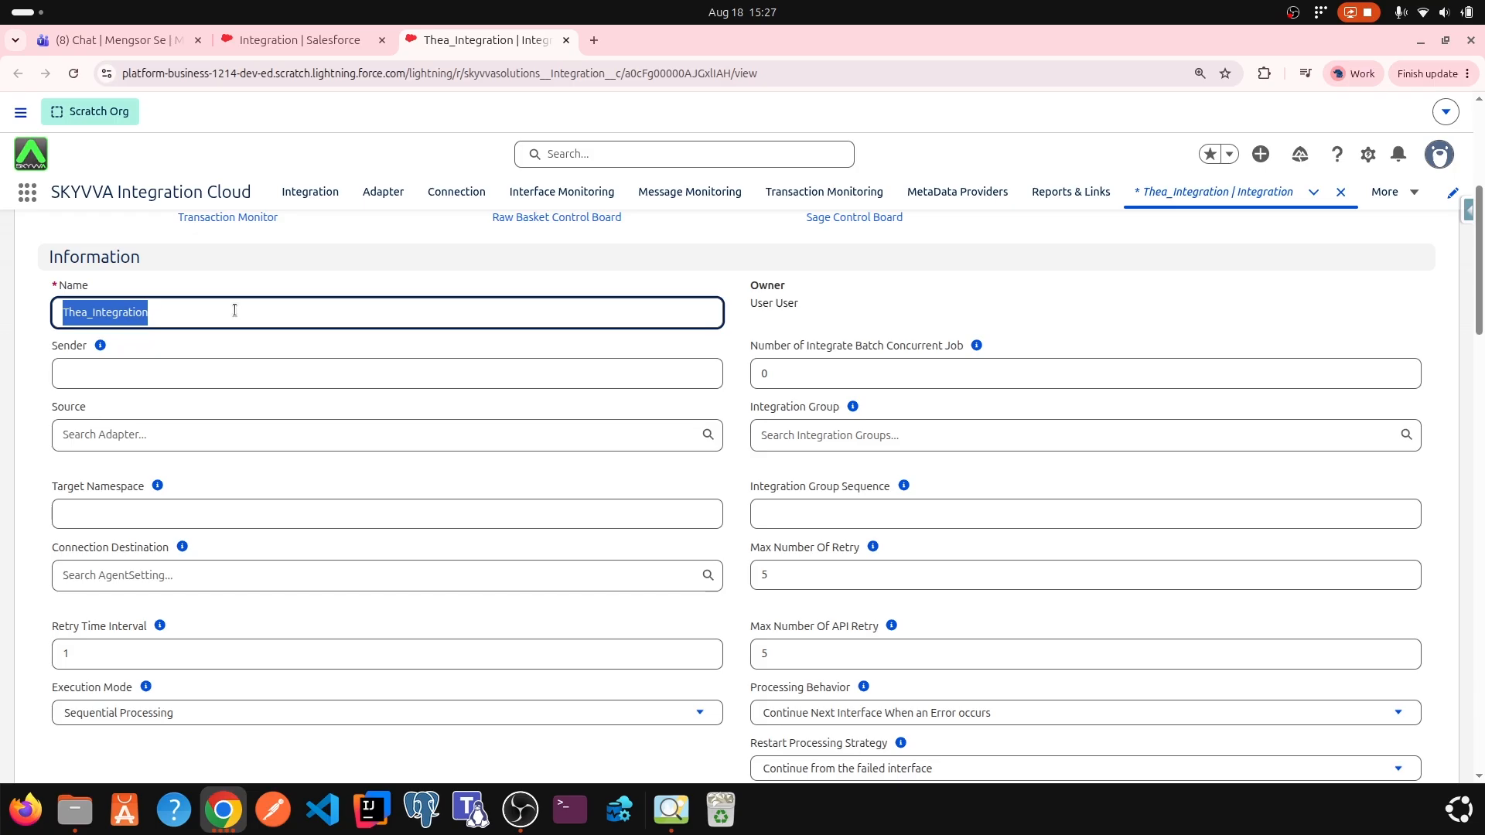
pyautogui.click(116, 360)
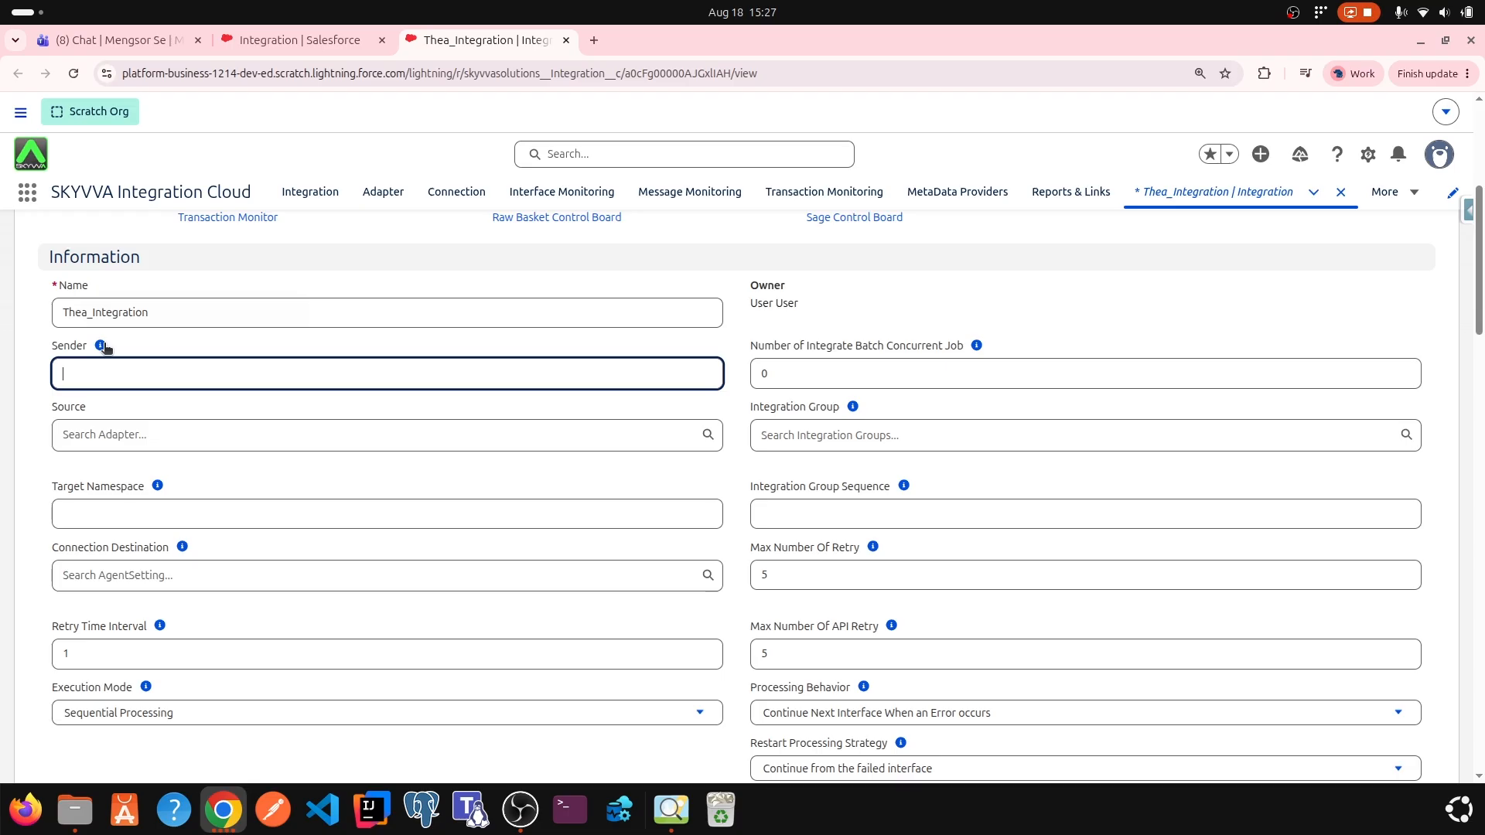
pyautogui.moveTo(105, 347)
pyautogui.click(94, 410)
# Read the help texts of the Target Namespace and Connection Destination fields
pyautogui.moveTo(158, 488)
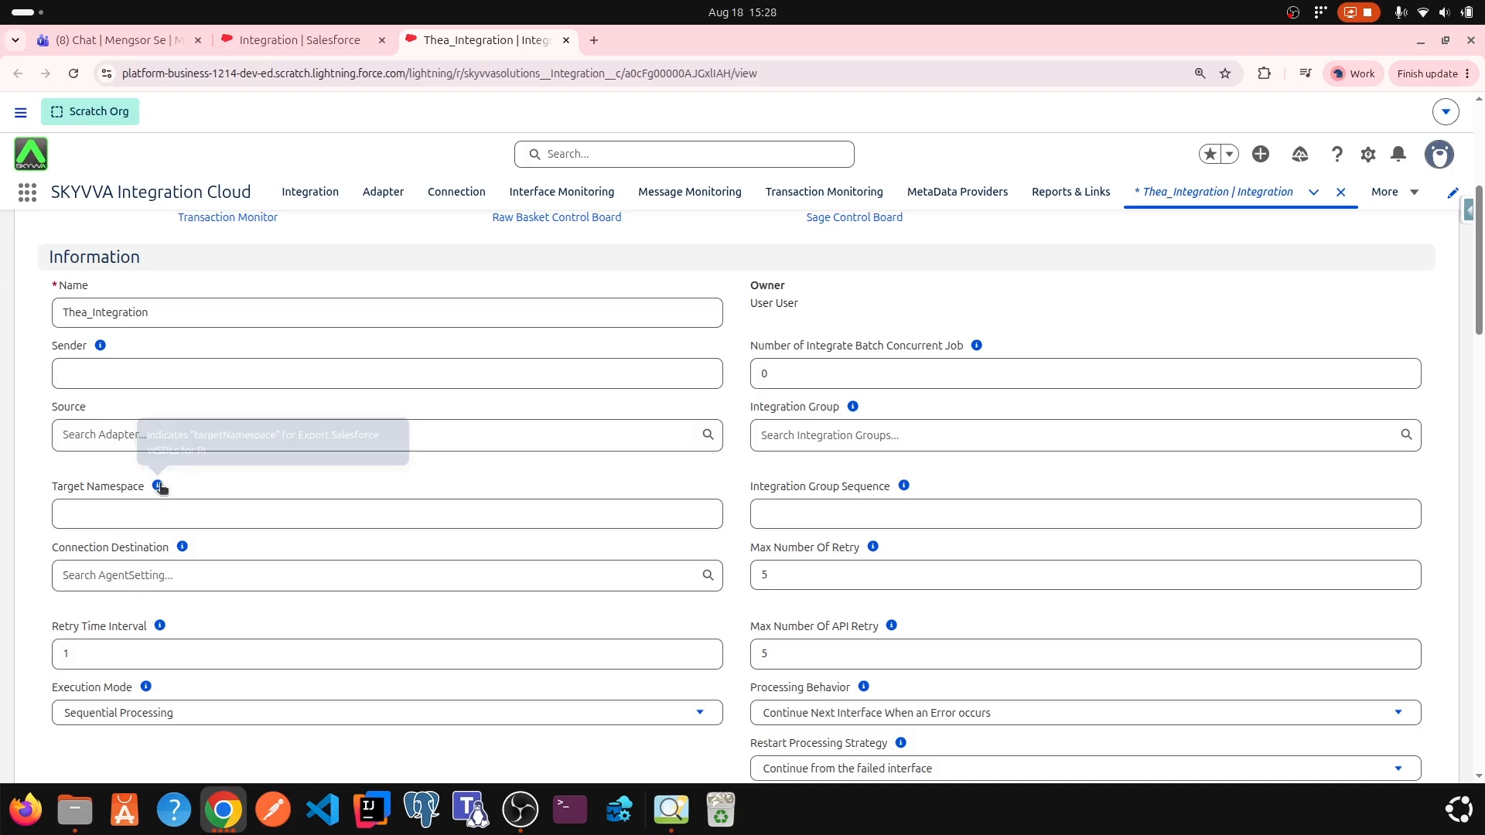
pyautogui.click(159, 488)
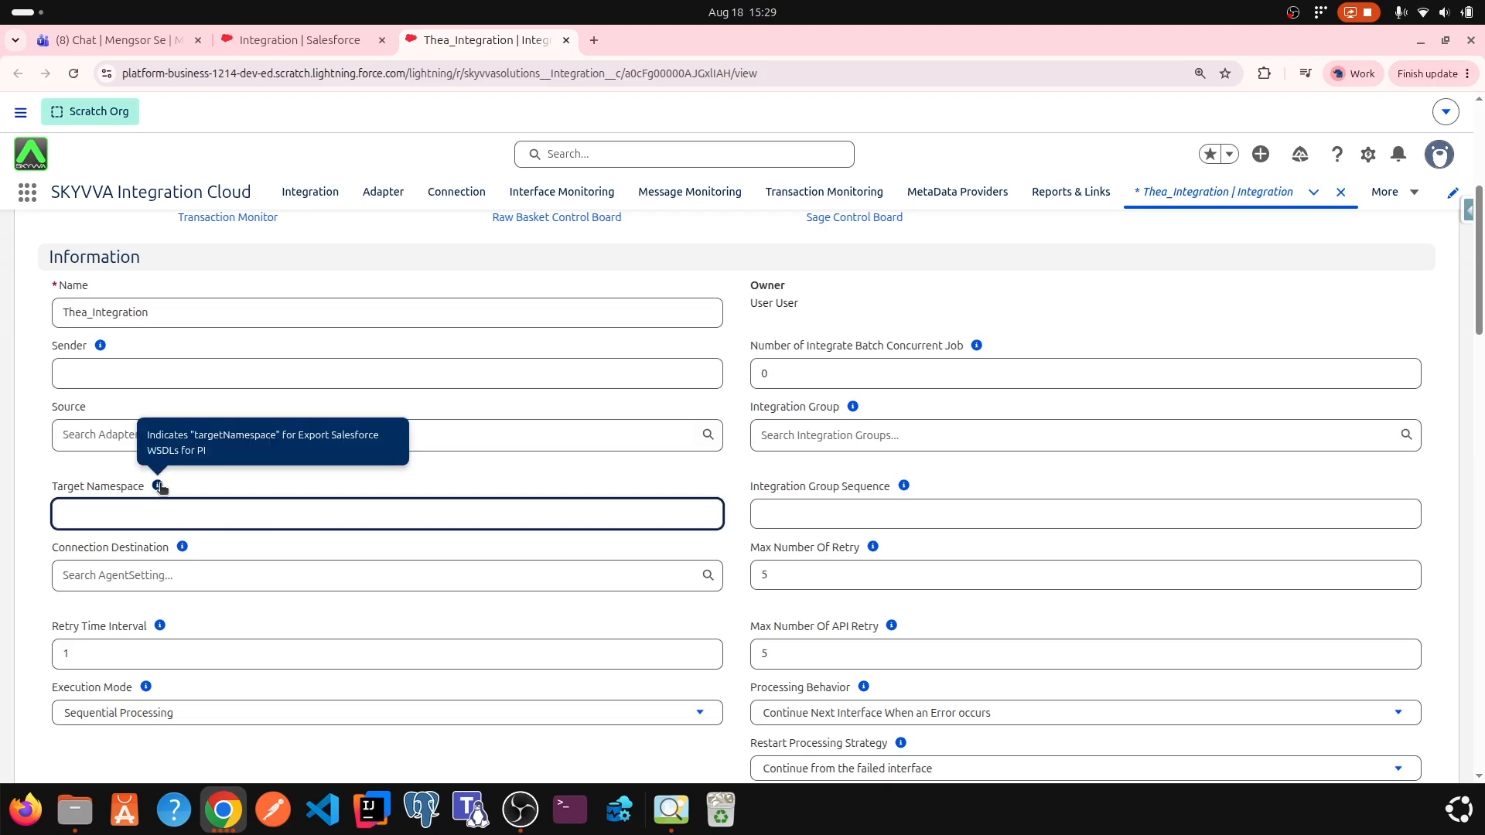
pyautogui.click(187, 559)
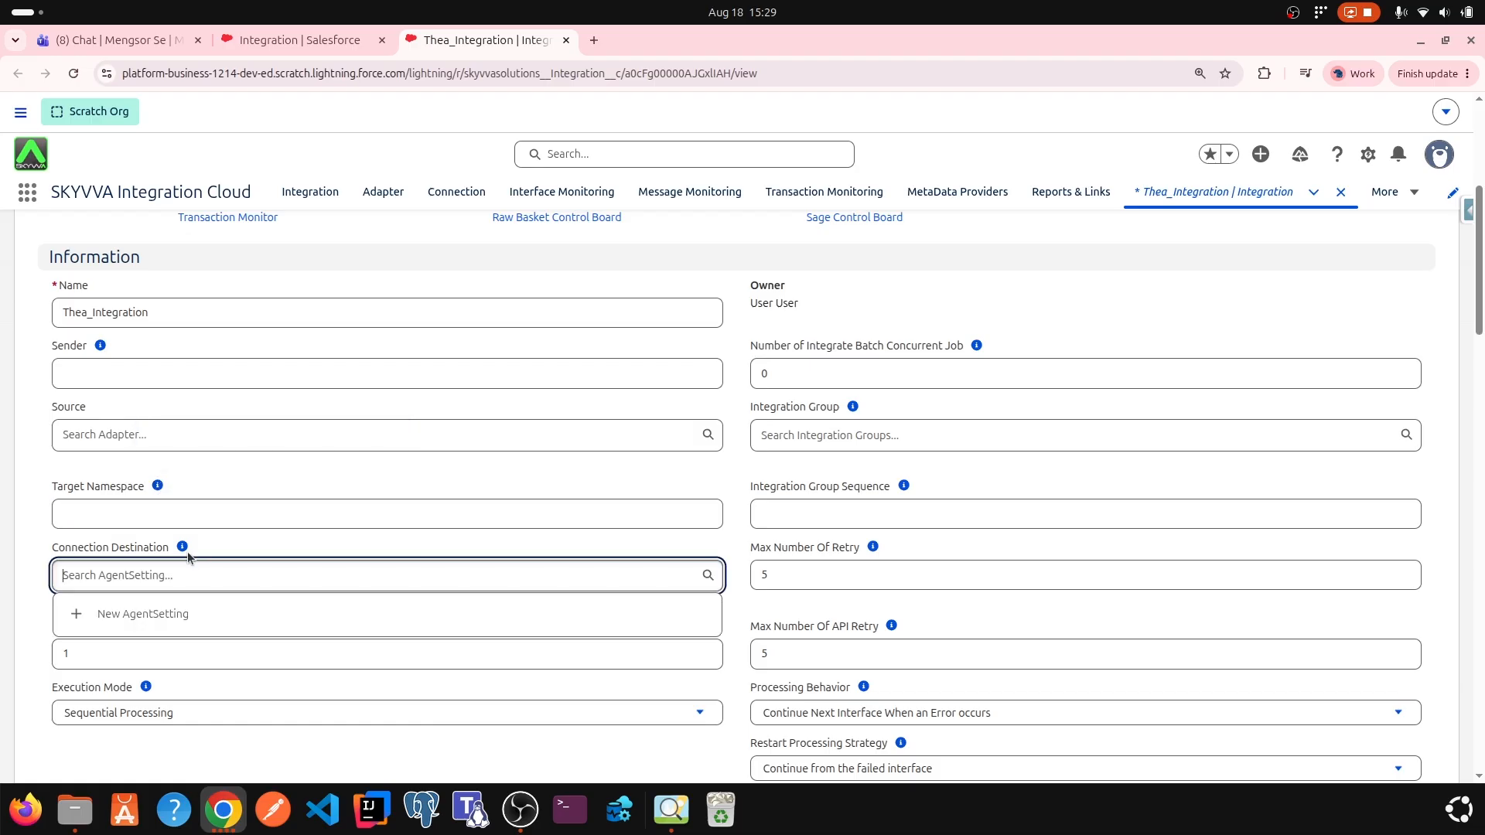
pyautogui.moveTo(183, 548)
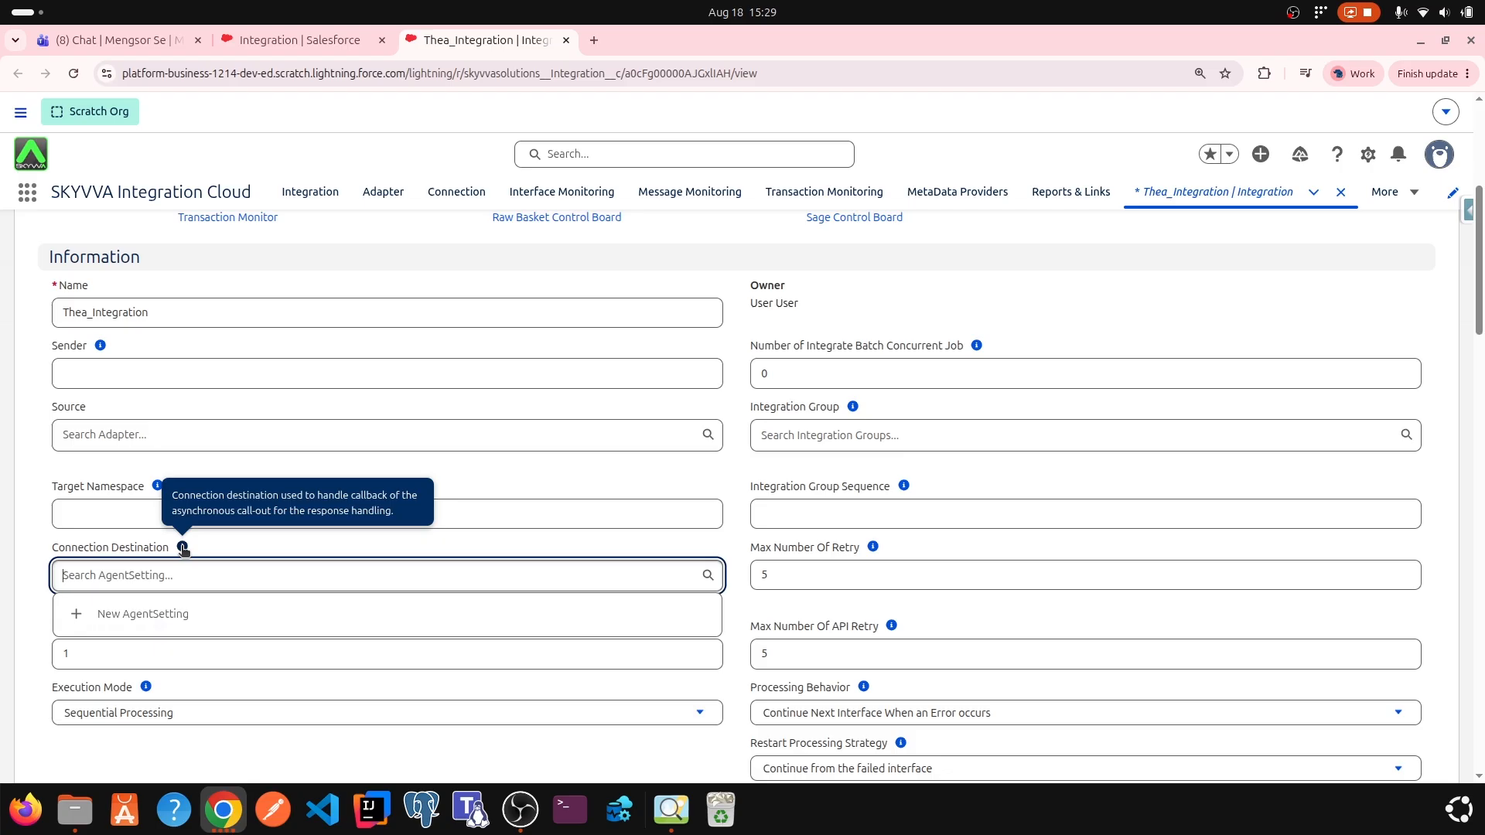
pyautogui.click(206, 545)
# Examine the Retry Time Interval and Execution Mode fields with their help texts and the available execution modes
pyautogui.moveTo(160, 627)
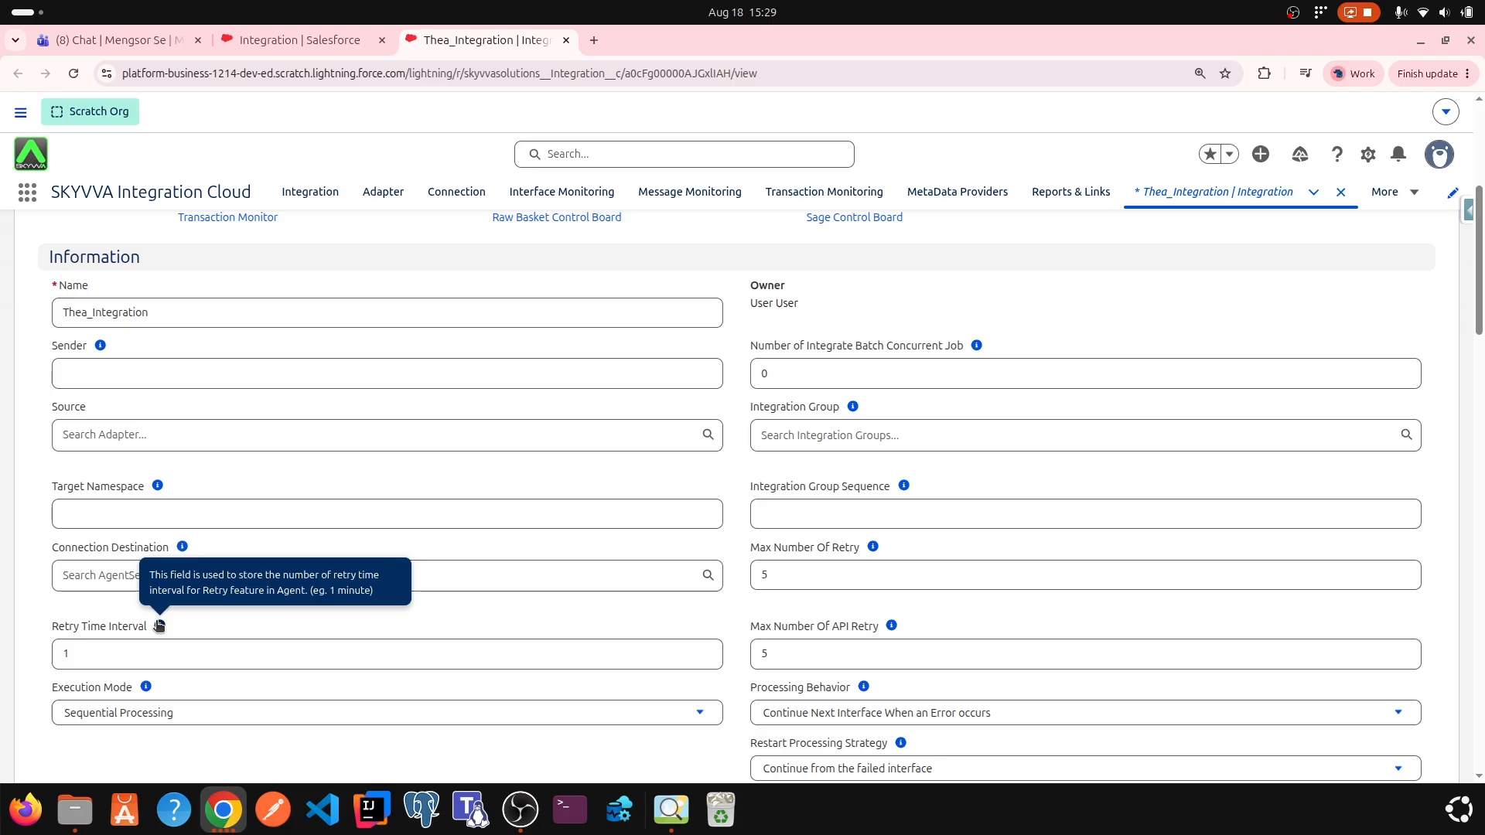
pyautogui.click(77, 654)
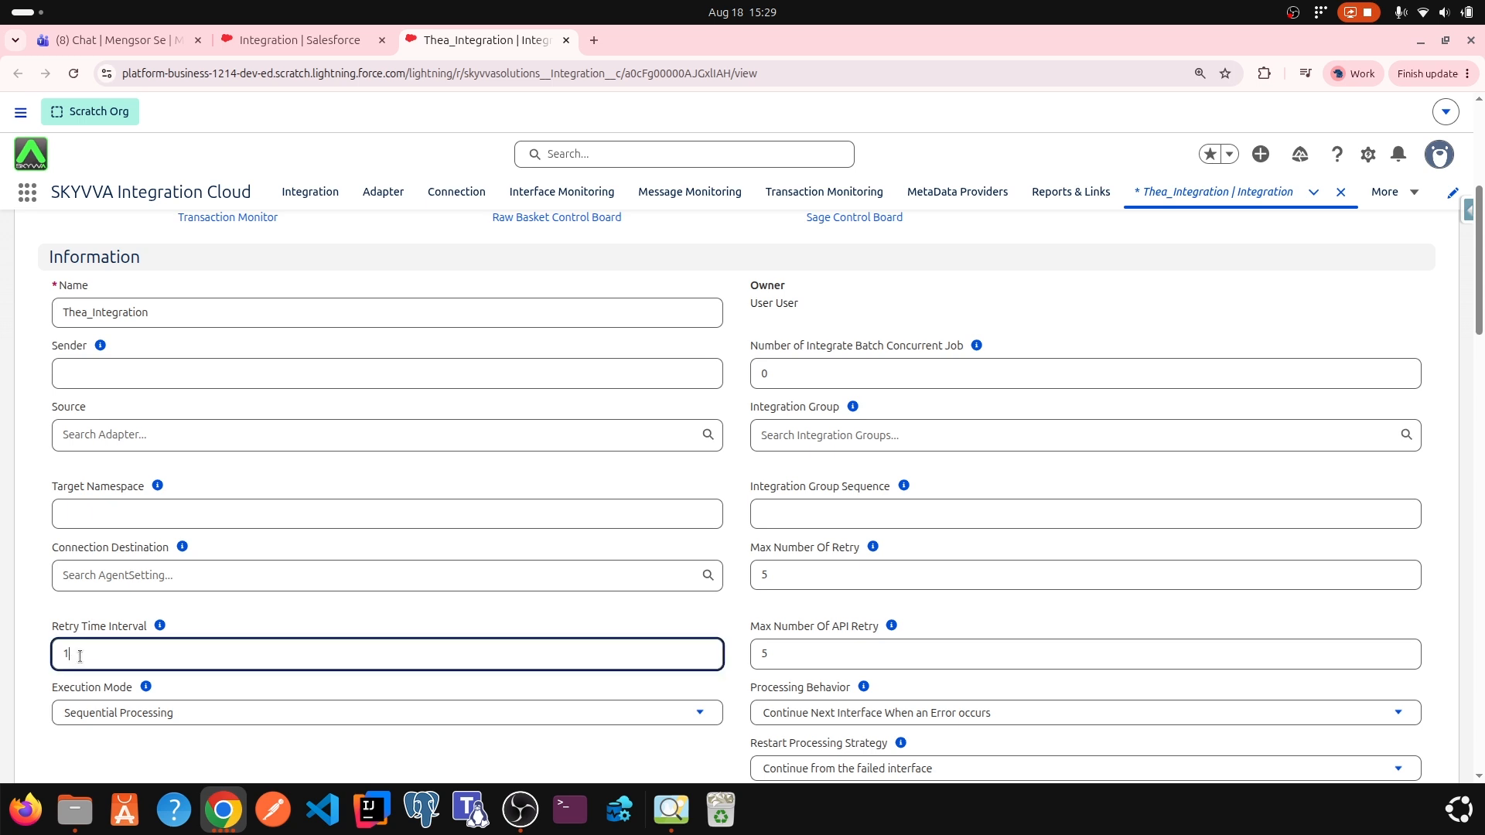
pyautogui.doubleClick(75, 653)
pyautogui.scroll(-2, 116, 634)
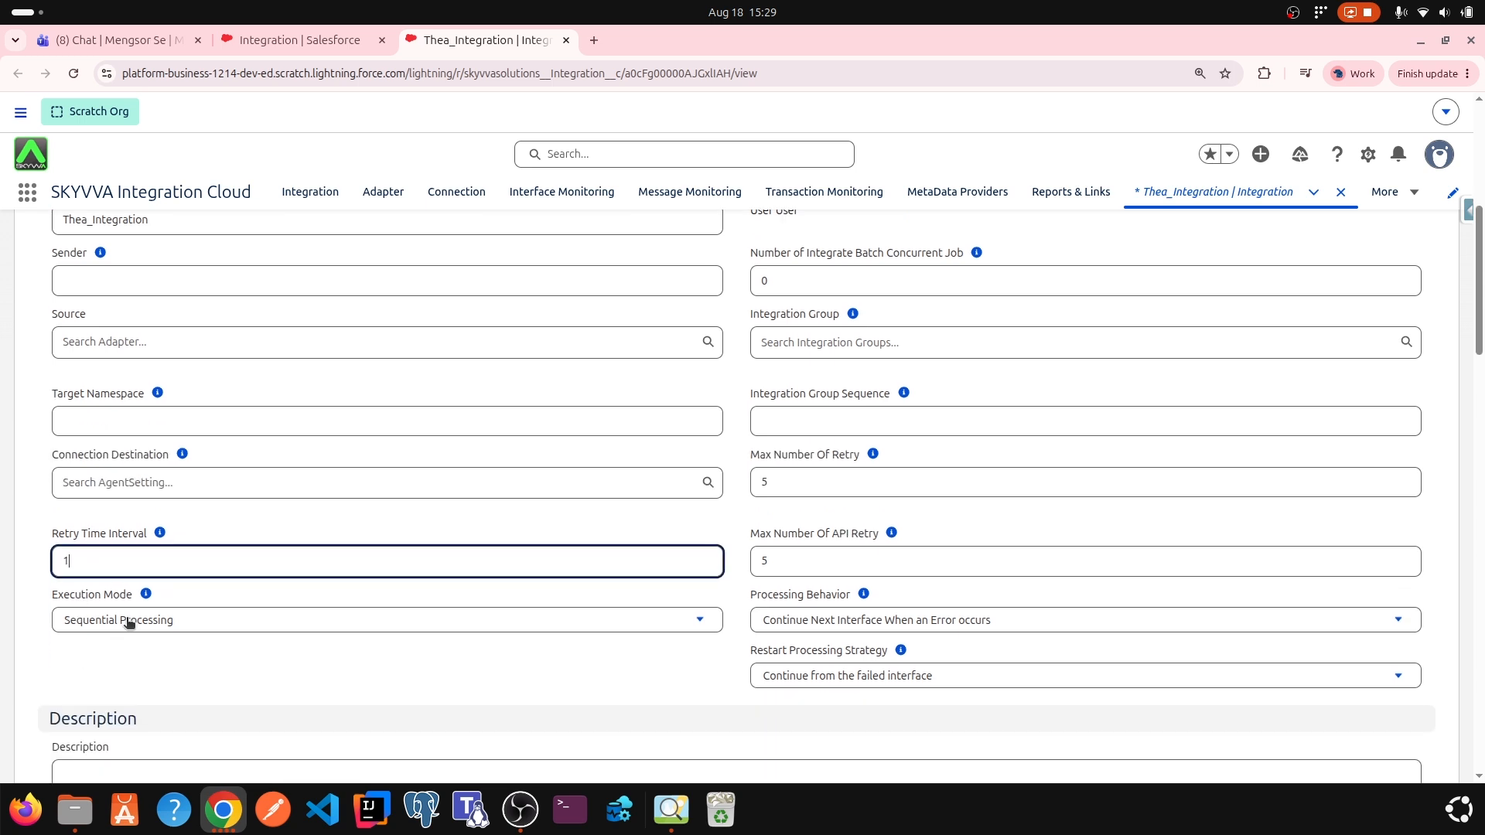
pyautogui.click(200, 627)
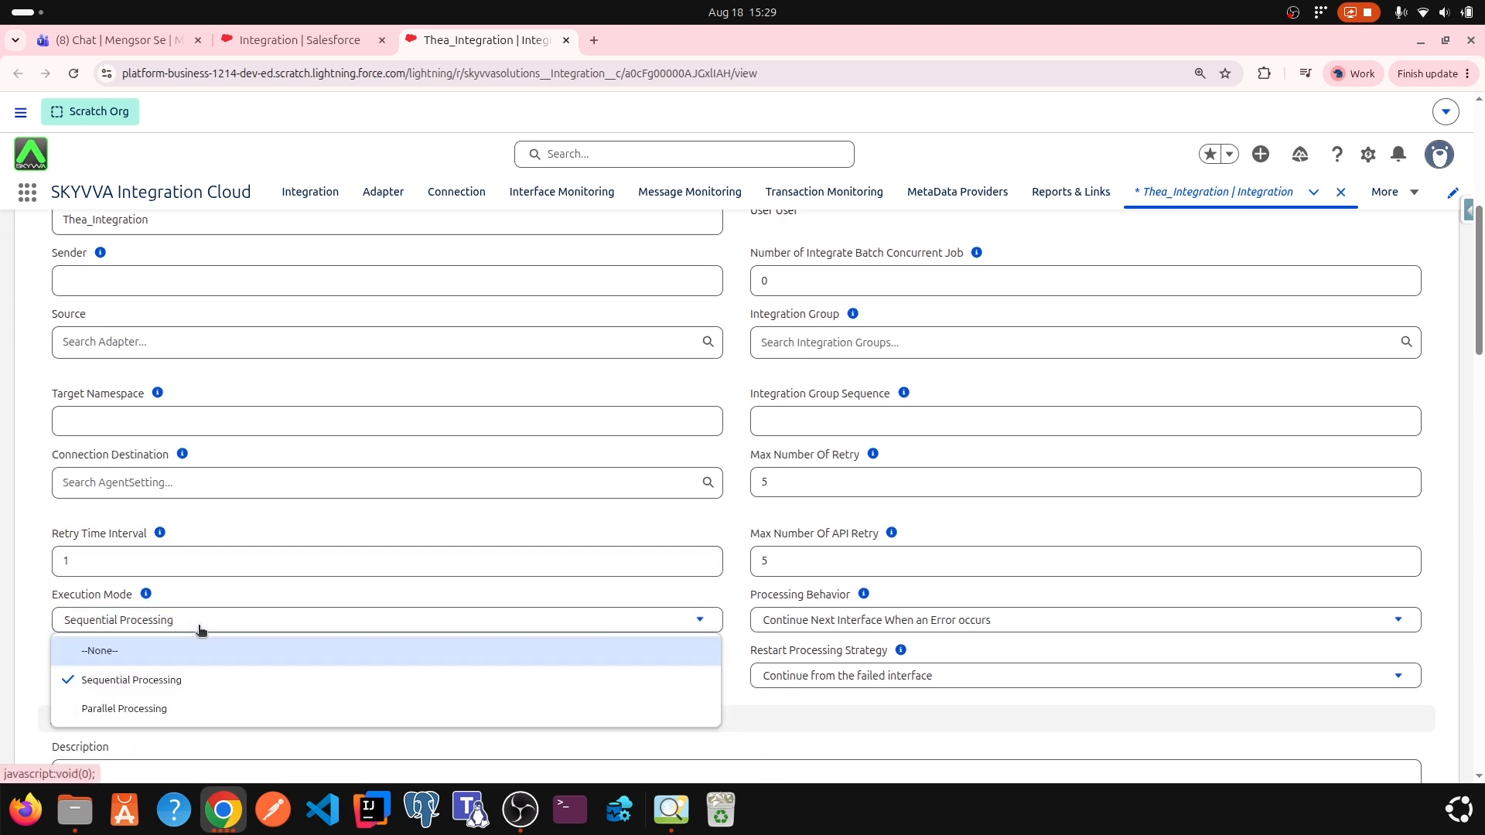
pyautogui.moveTo(147, 595)
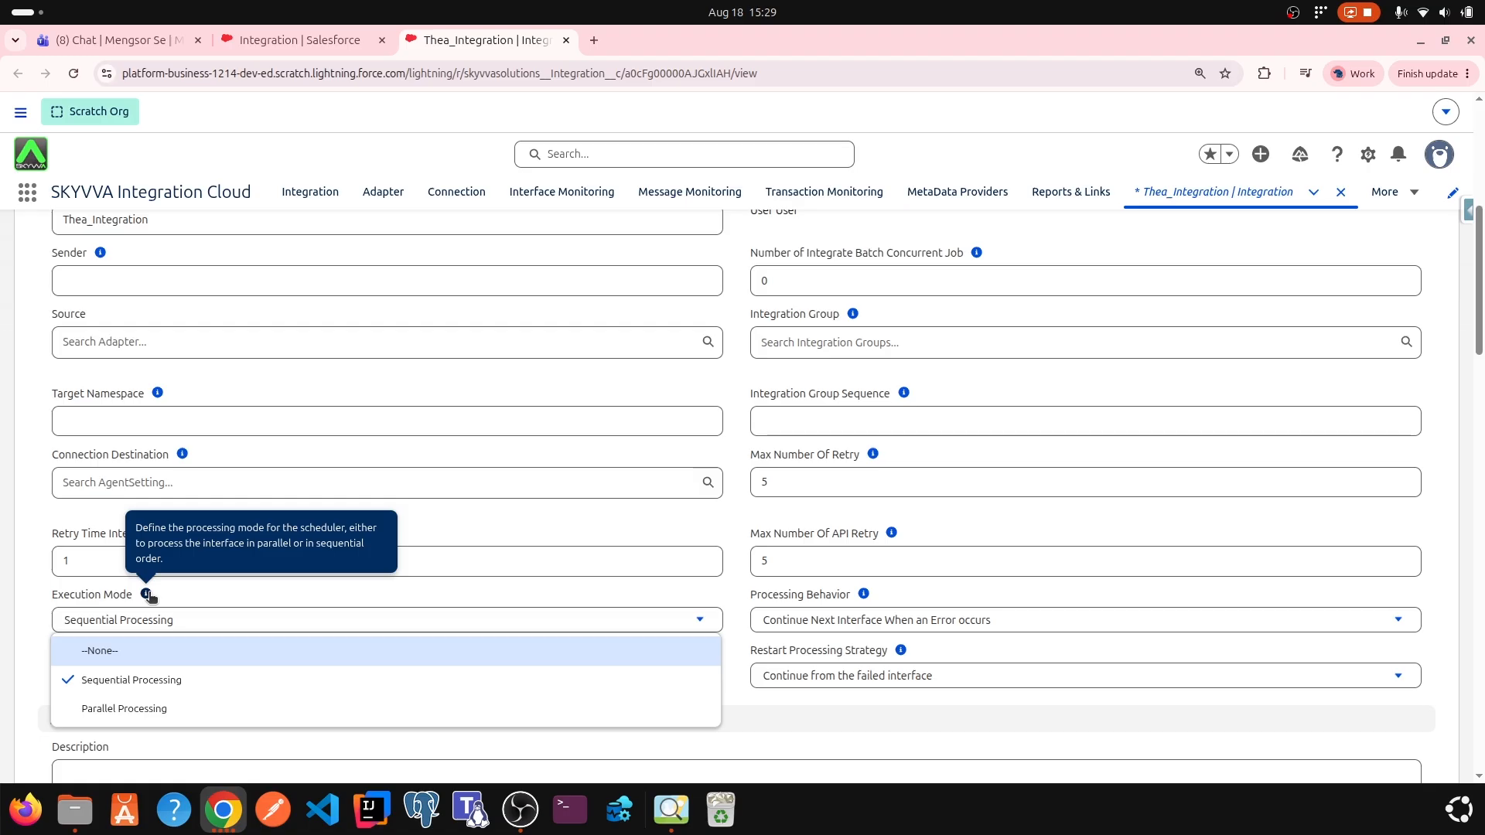
pyautogui.click(226, 624)
# Review the record's Owner and read the help text for Number of Integrate Batch Concurrent Job
pyautogui.scroll(1, 986, 401)
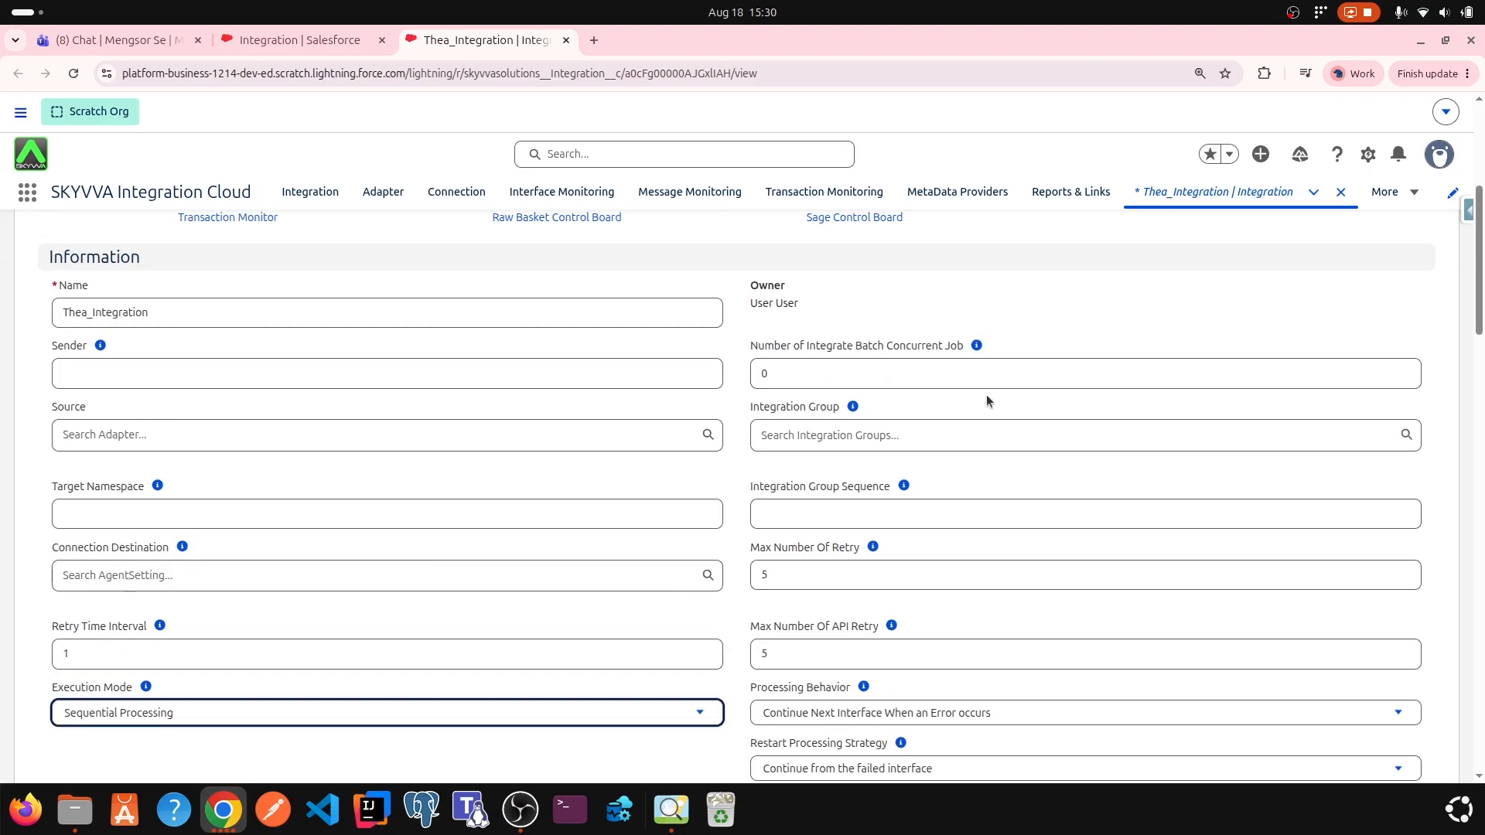
pyautogui.tripleClick(785, 304)
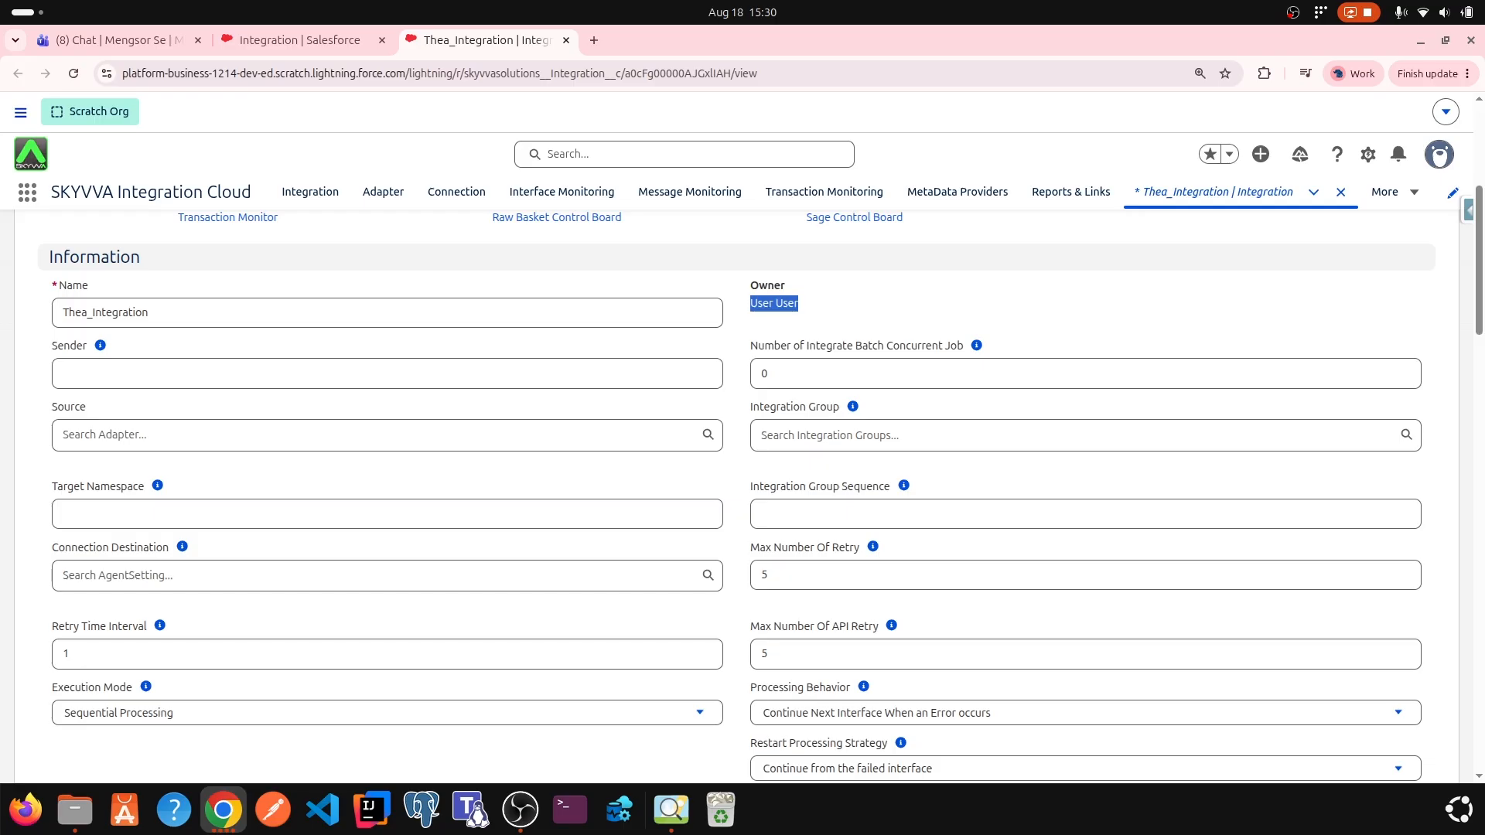
pyautogui.moveTo(978, 347)
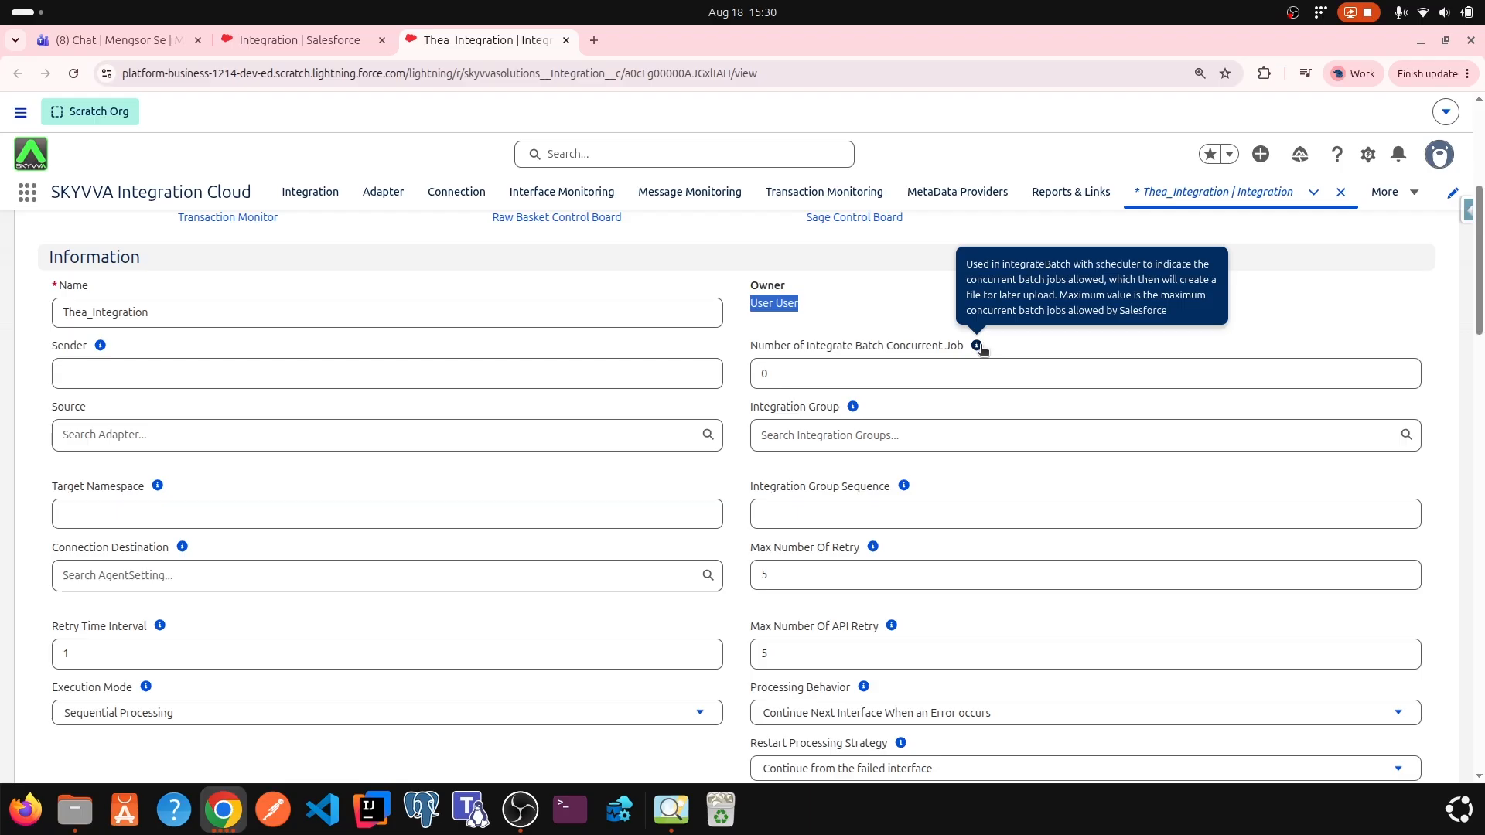
pyautogui.click(979, 347)
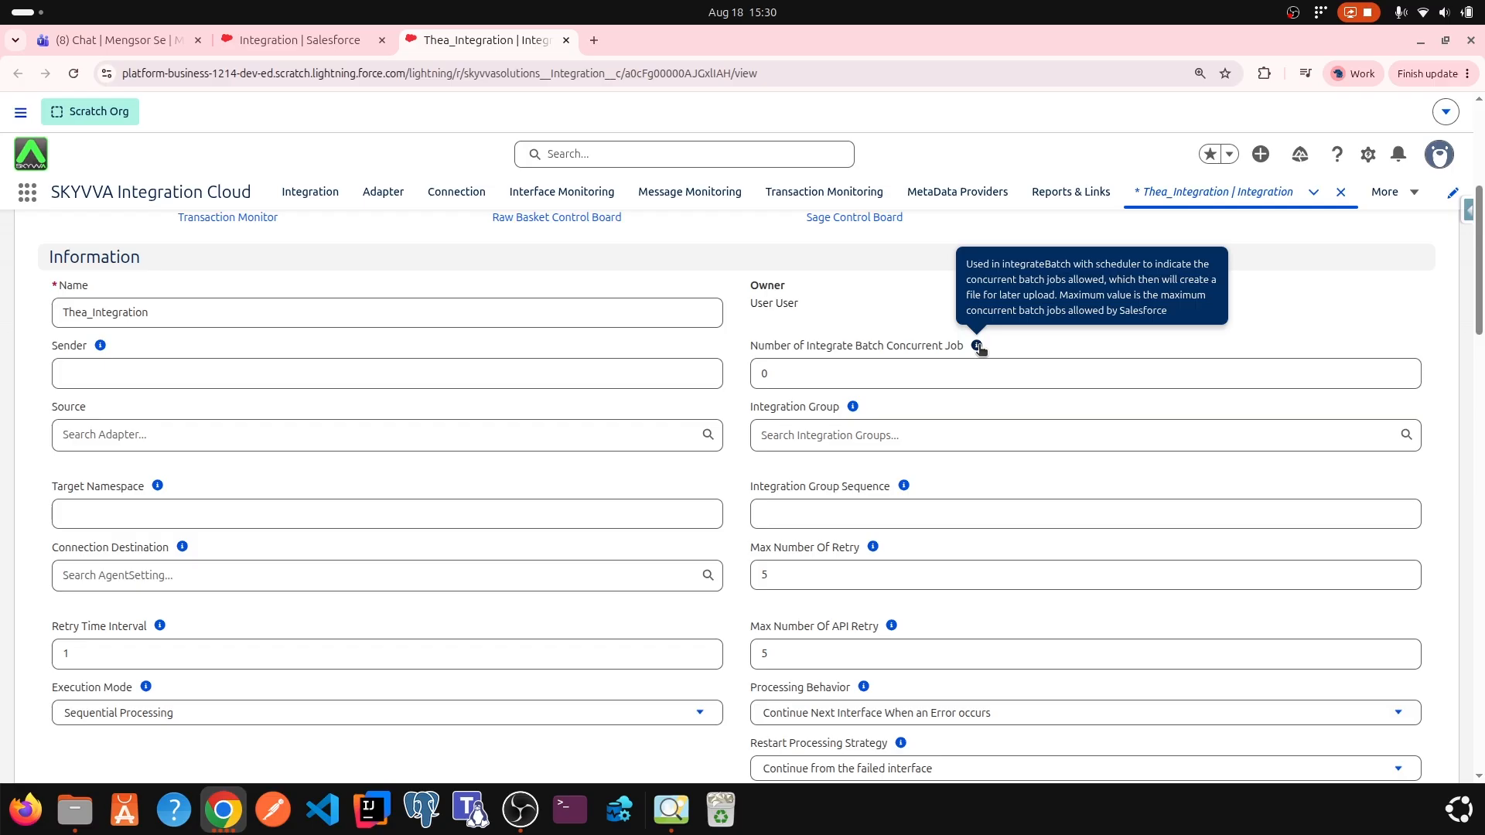
# Examine the Integration Group lookup and read the help texts of Integration Group and Integration Group Sequence
pyautogui.click(904, 432)
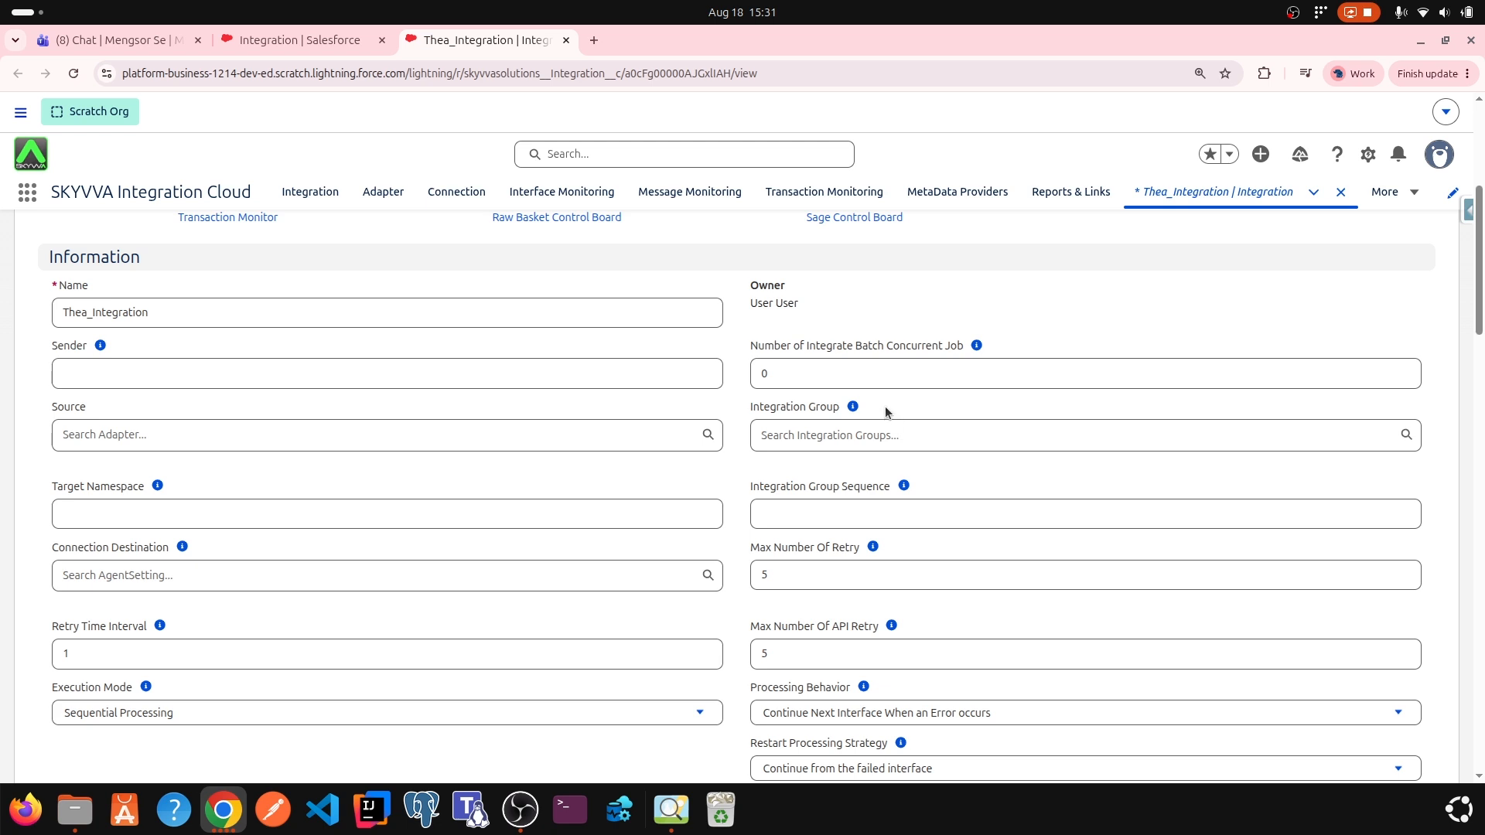
pyautogui.moveTo(856, 409)
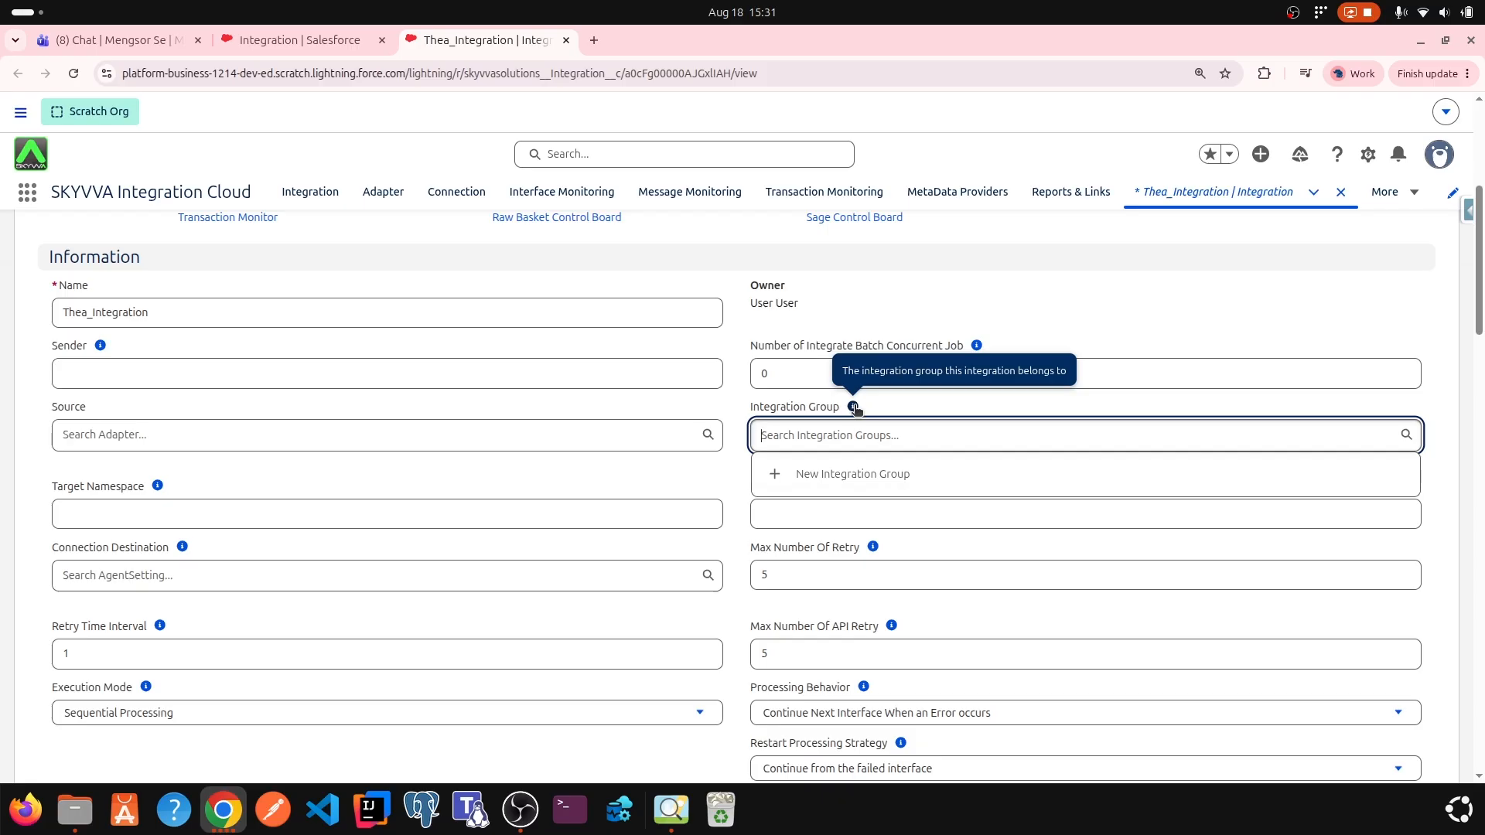
pyautogui.click(875, 406)
pyautogui.click(904, 485)
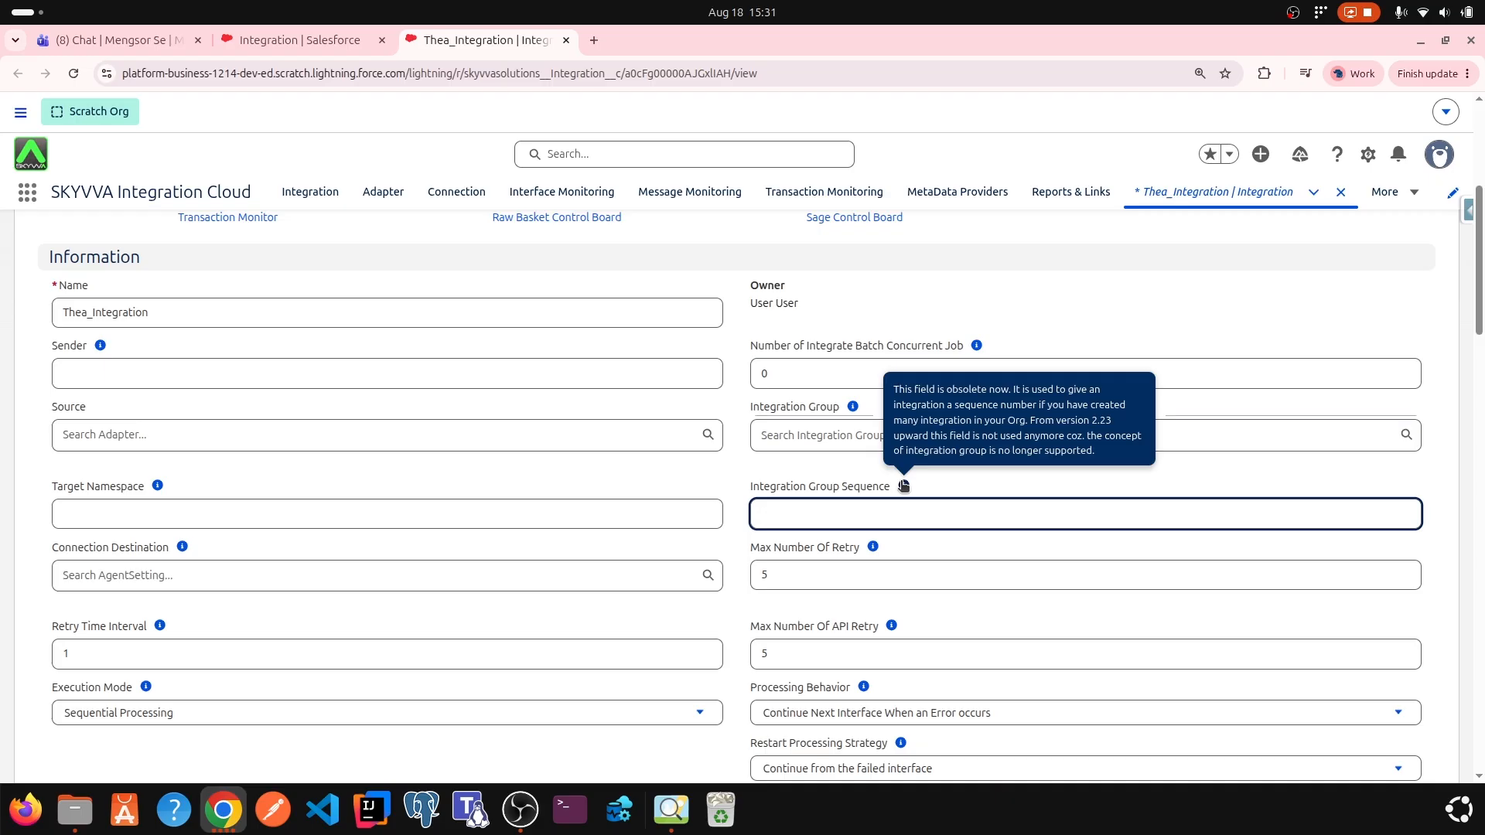
# Review the Max Number Of Retry and Max Number Of API Retry fields with their help texts
pyautogui.click(873, 547)
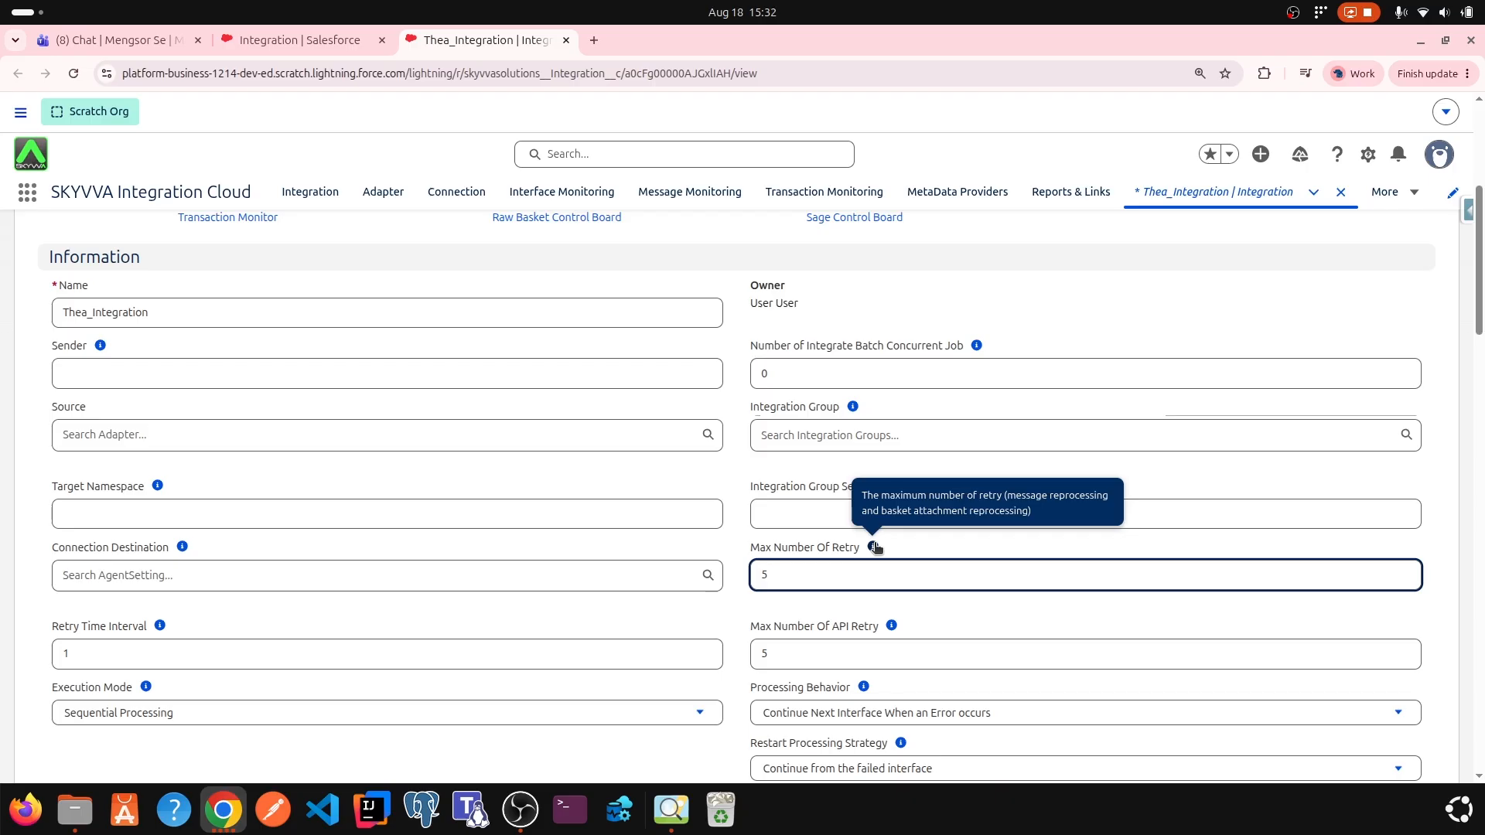
pyautogui.doubleClick(784, 577)
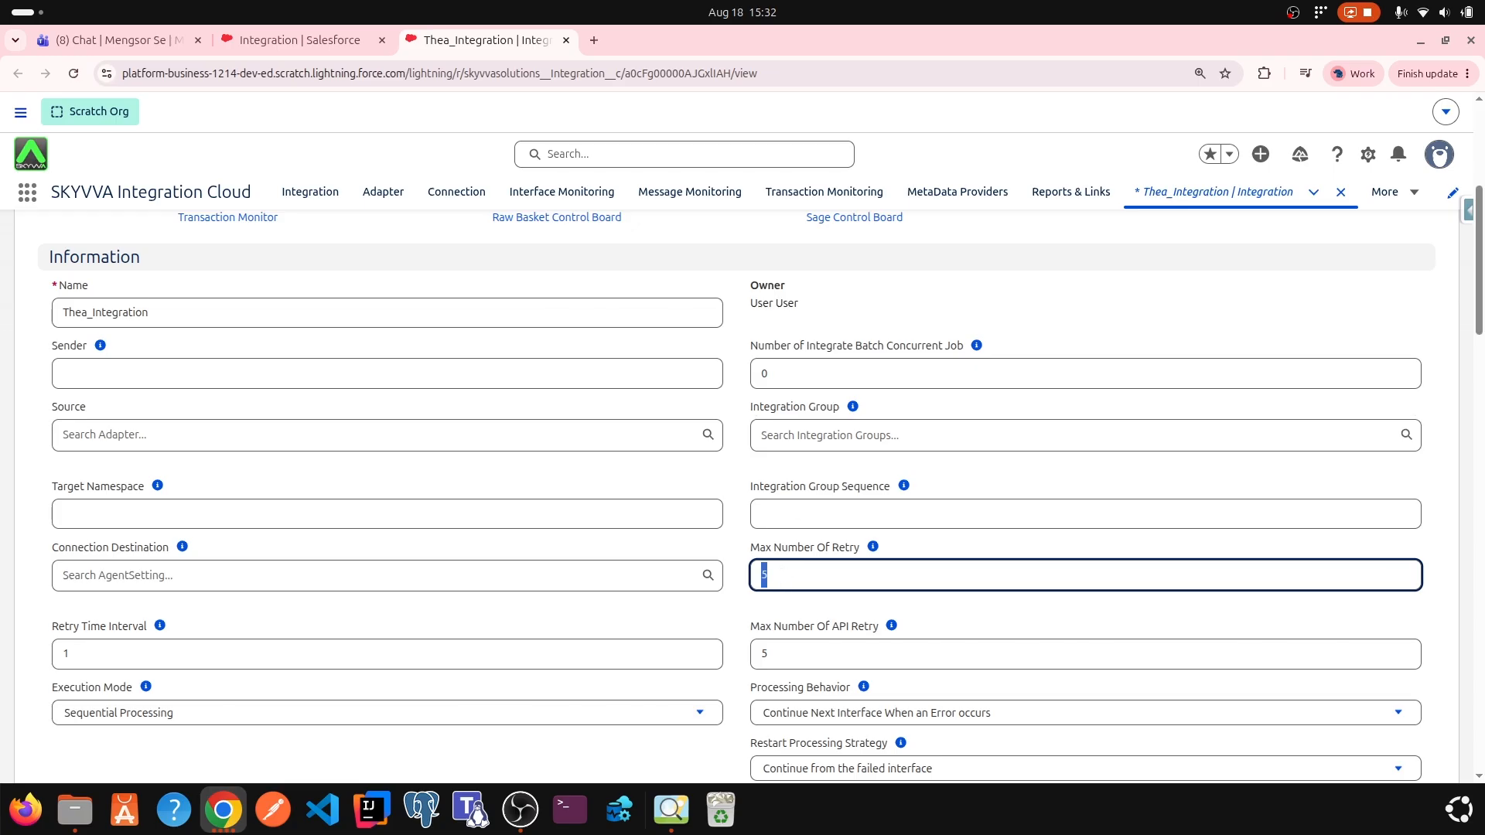
pyautogui.click(921, 545)
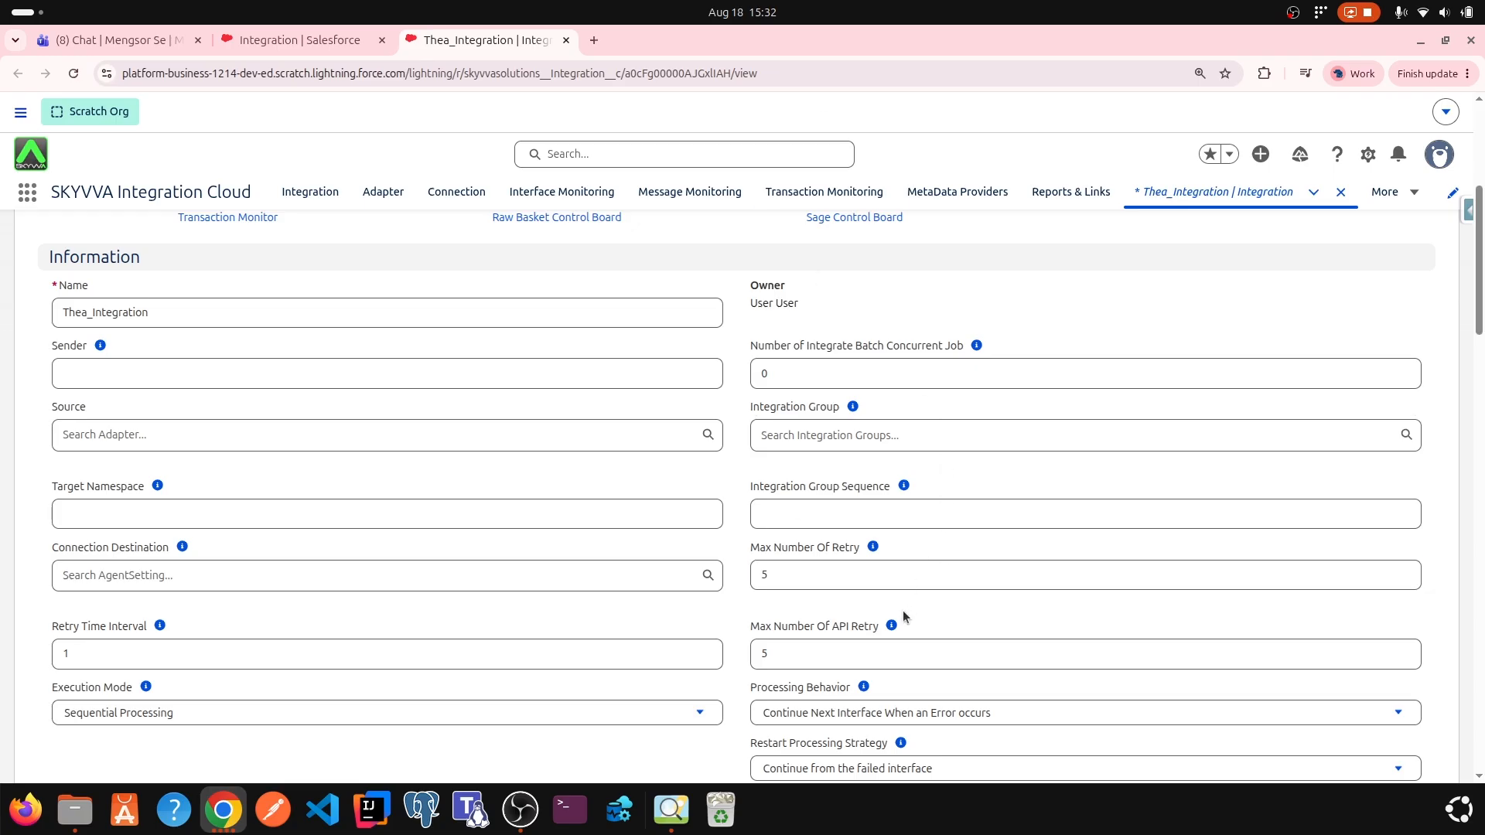
pyautogui.click(894, 628)
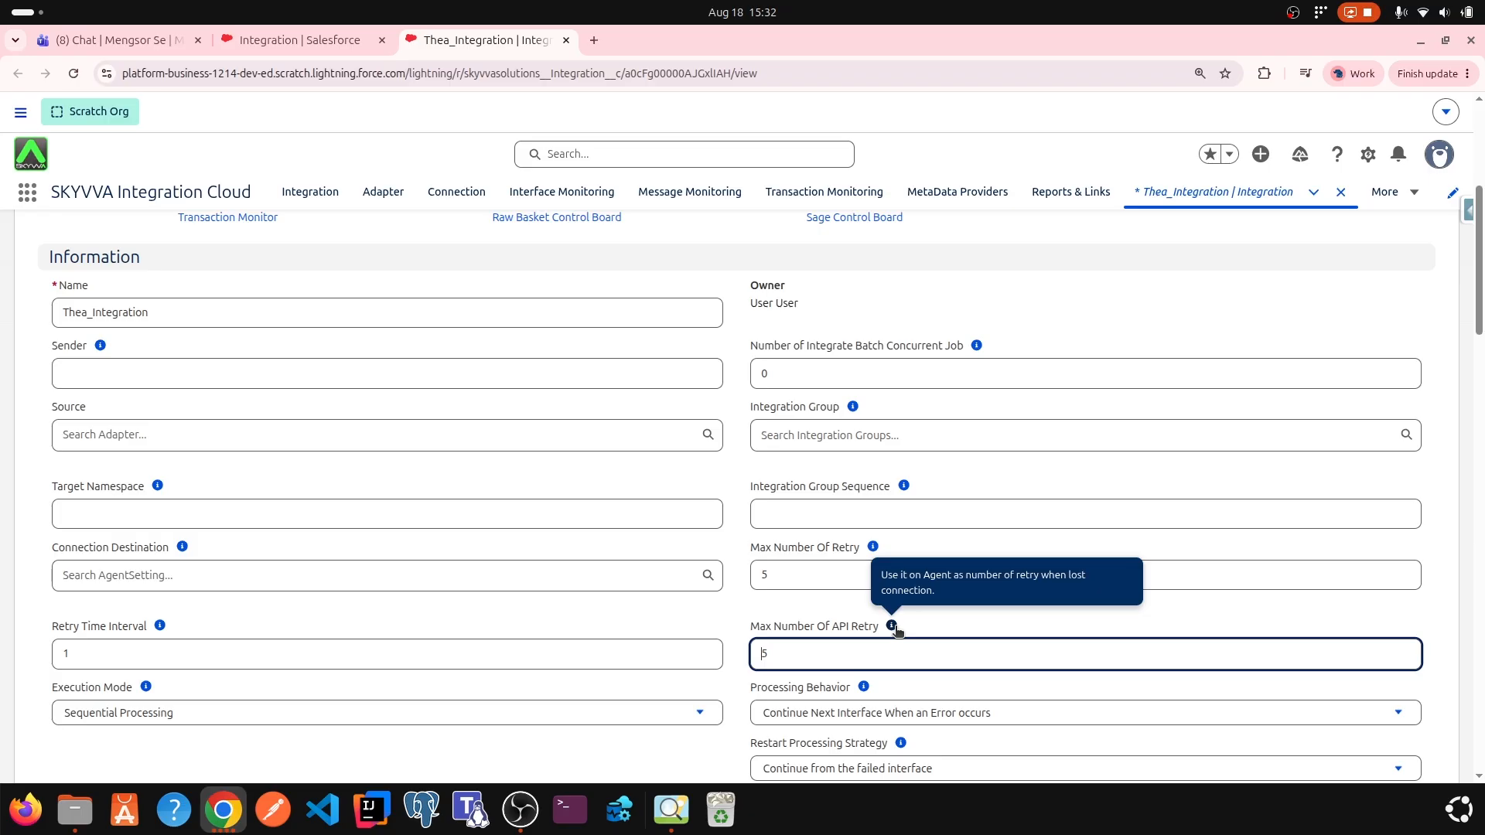
# Examine the available Processing Behavior options without changing the selection
pyautogui.scroll(-2, 896, 631)
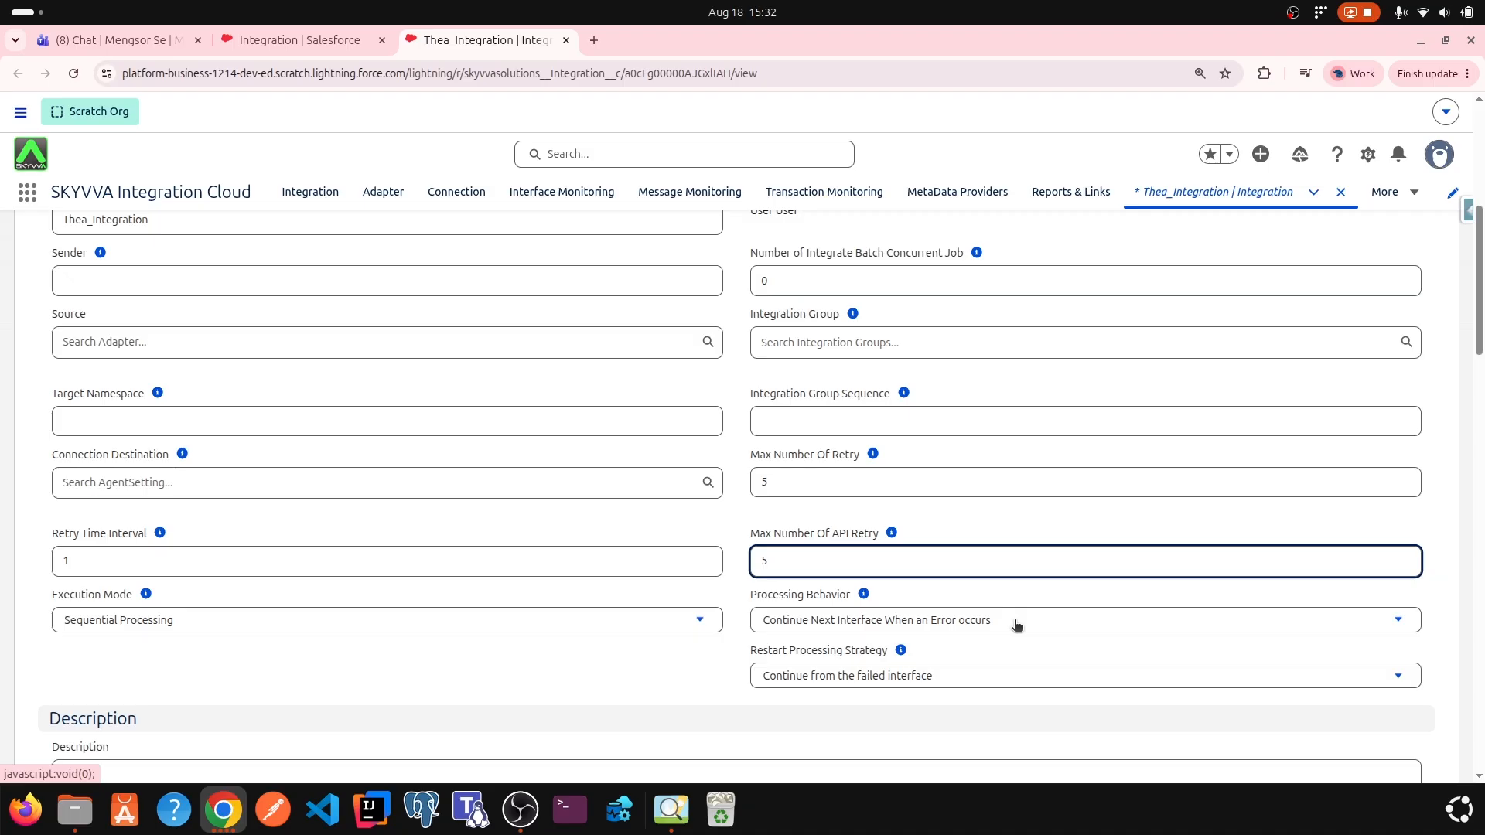
pyautogui.click(870, 597)
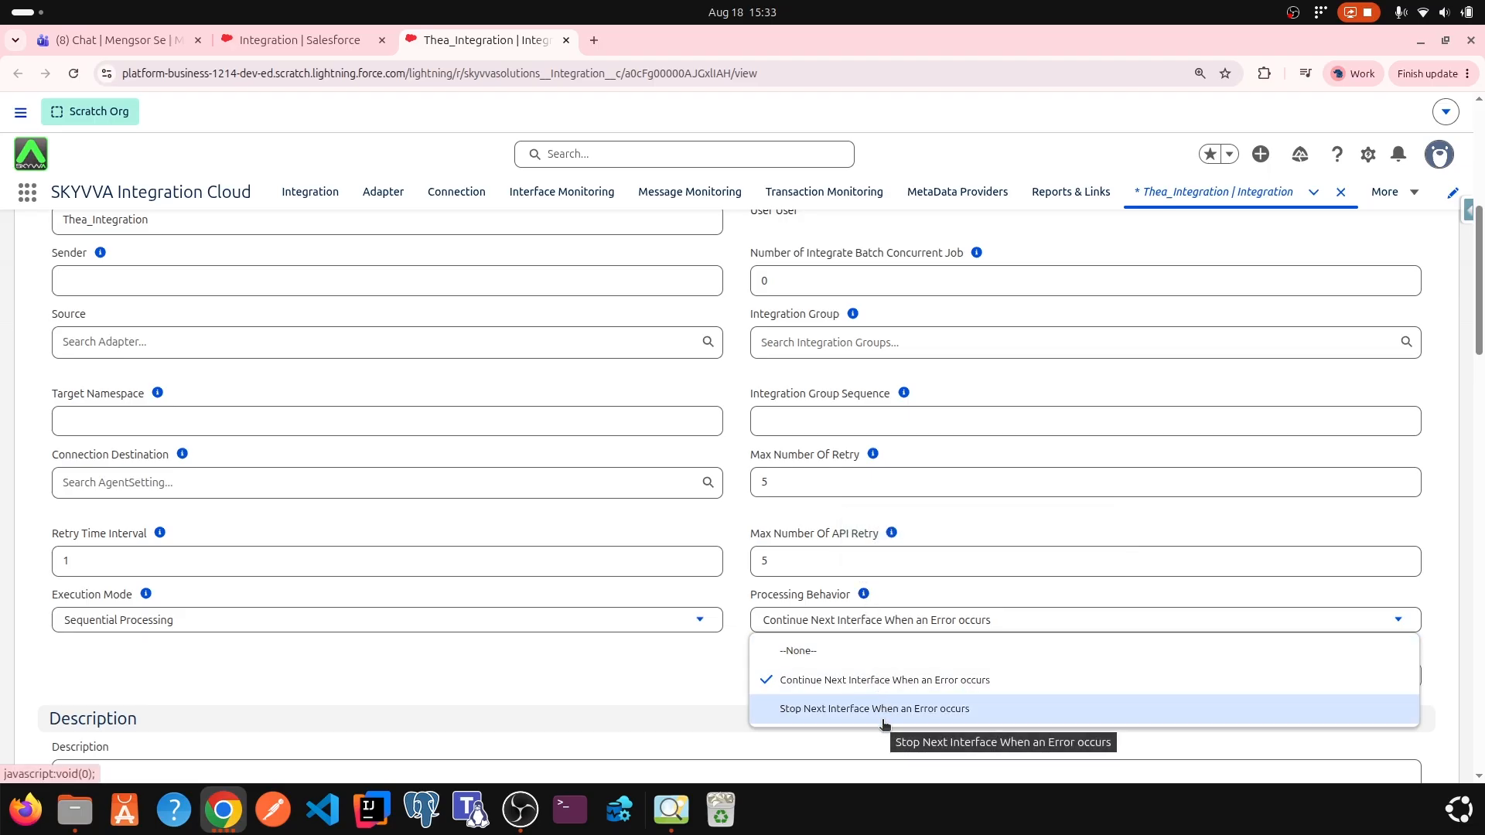
pyautogui.click(735, 688)
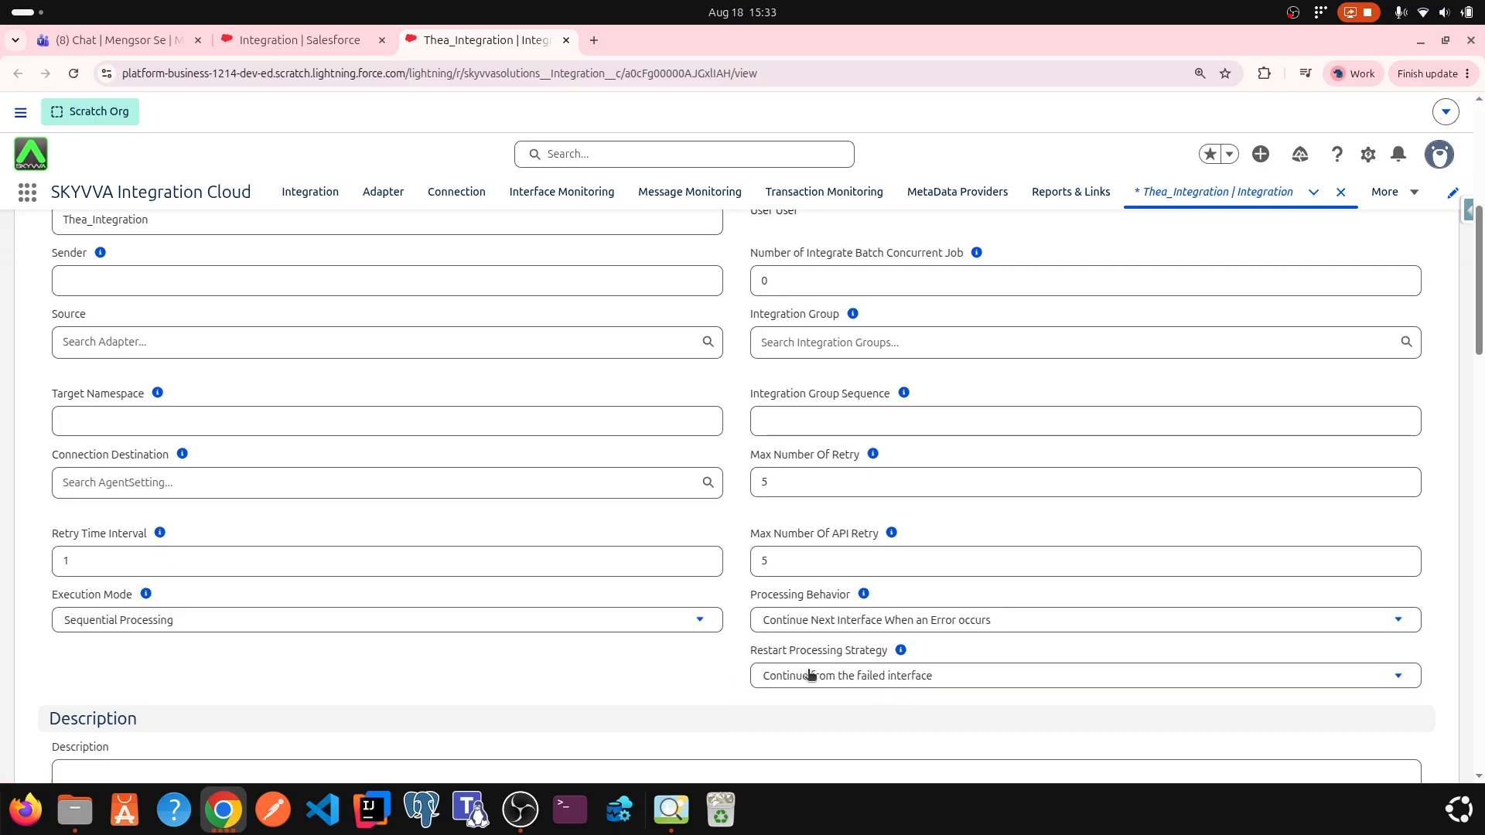
# Examine the available Restart Processing Strategy options and the field's help text without changing the selection
pyautogui.click(947, 682)
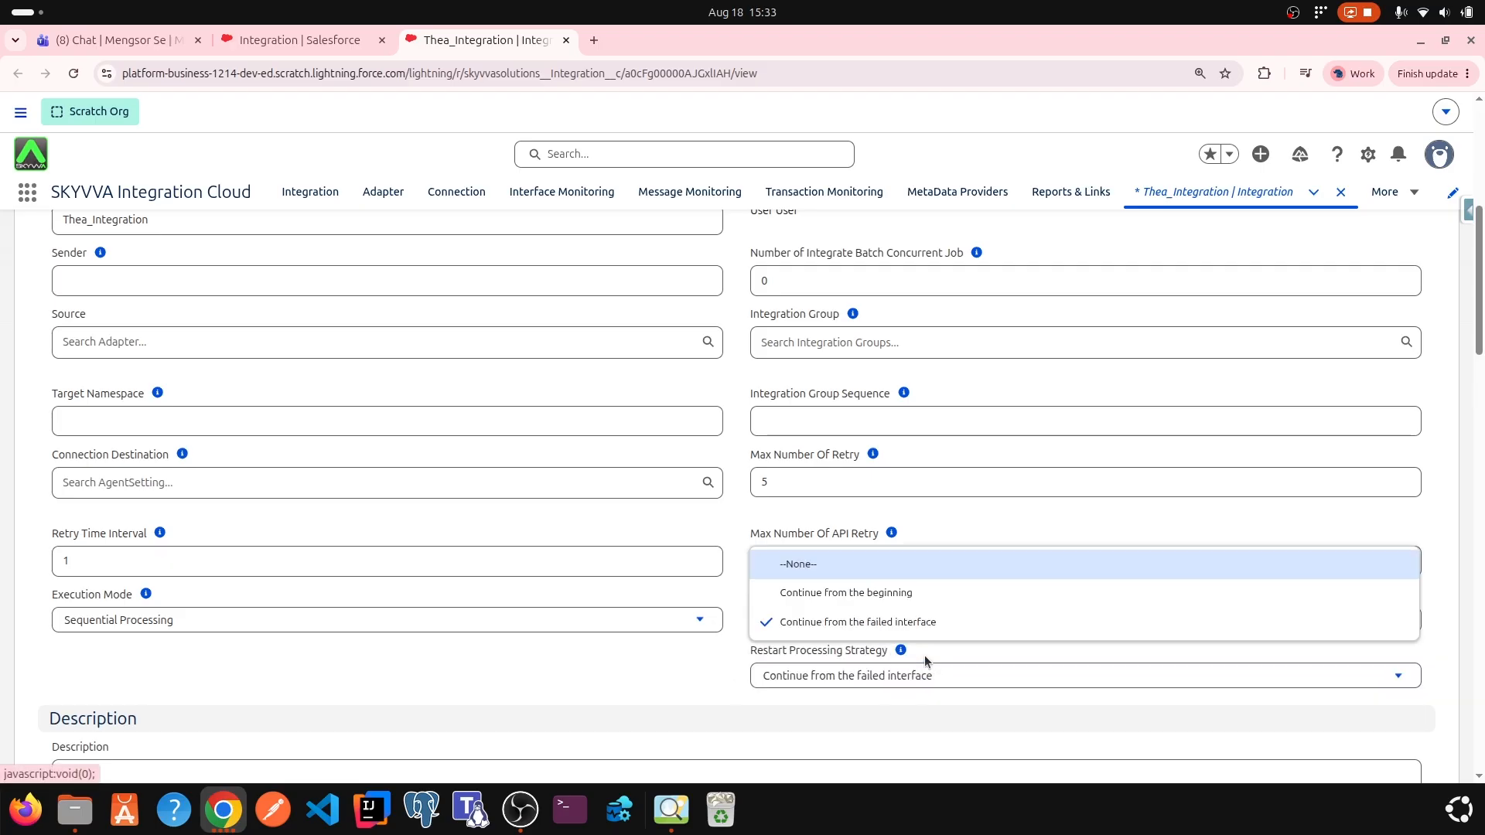
pyautogui.scroll(-3, 919, 658)
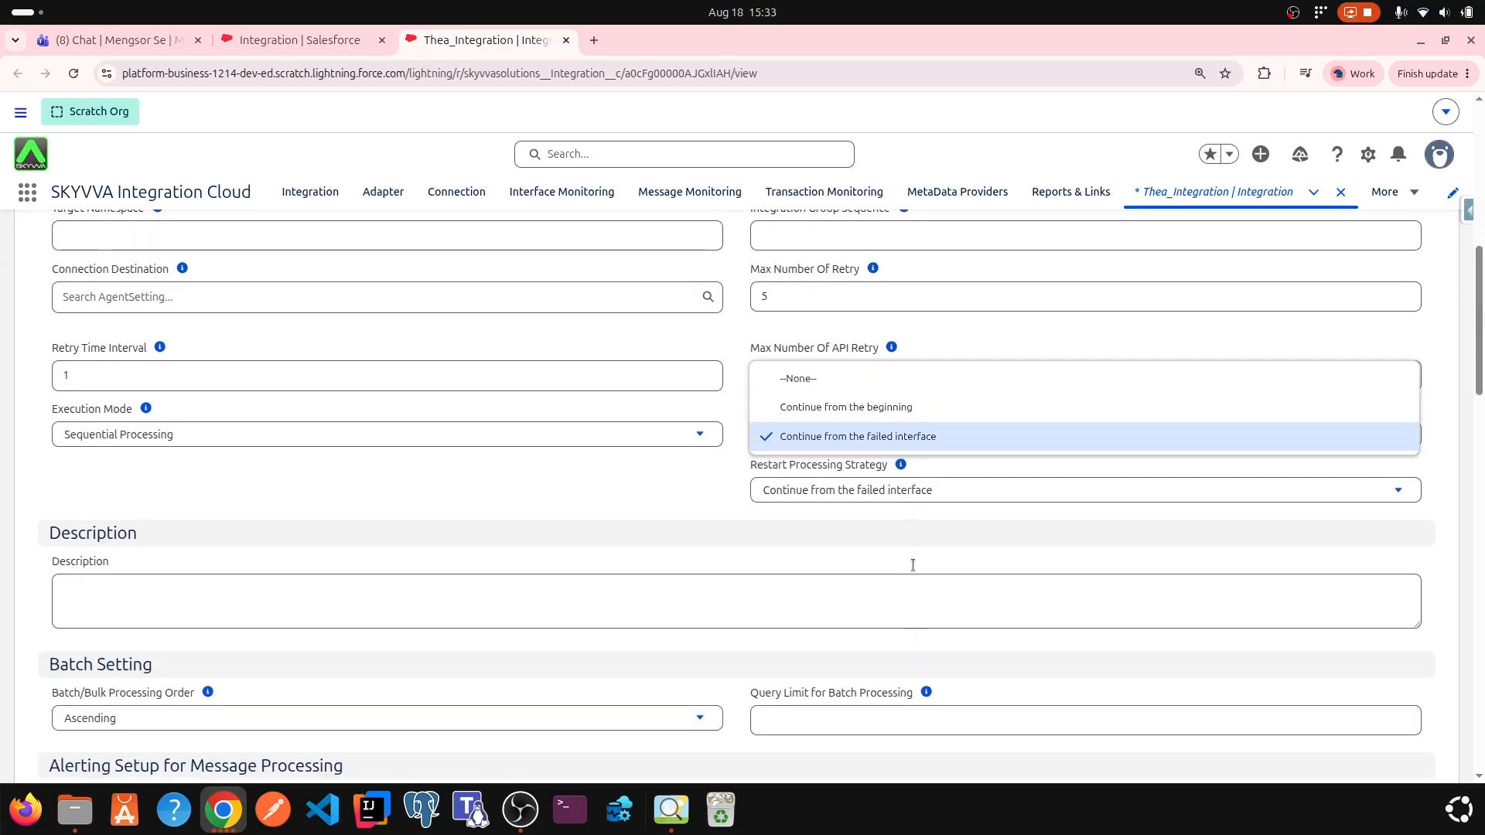
pyautogui.click(938, 490)
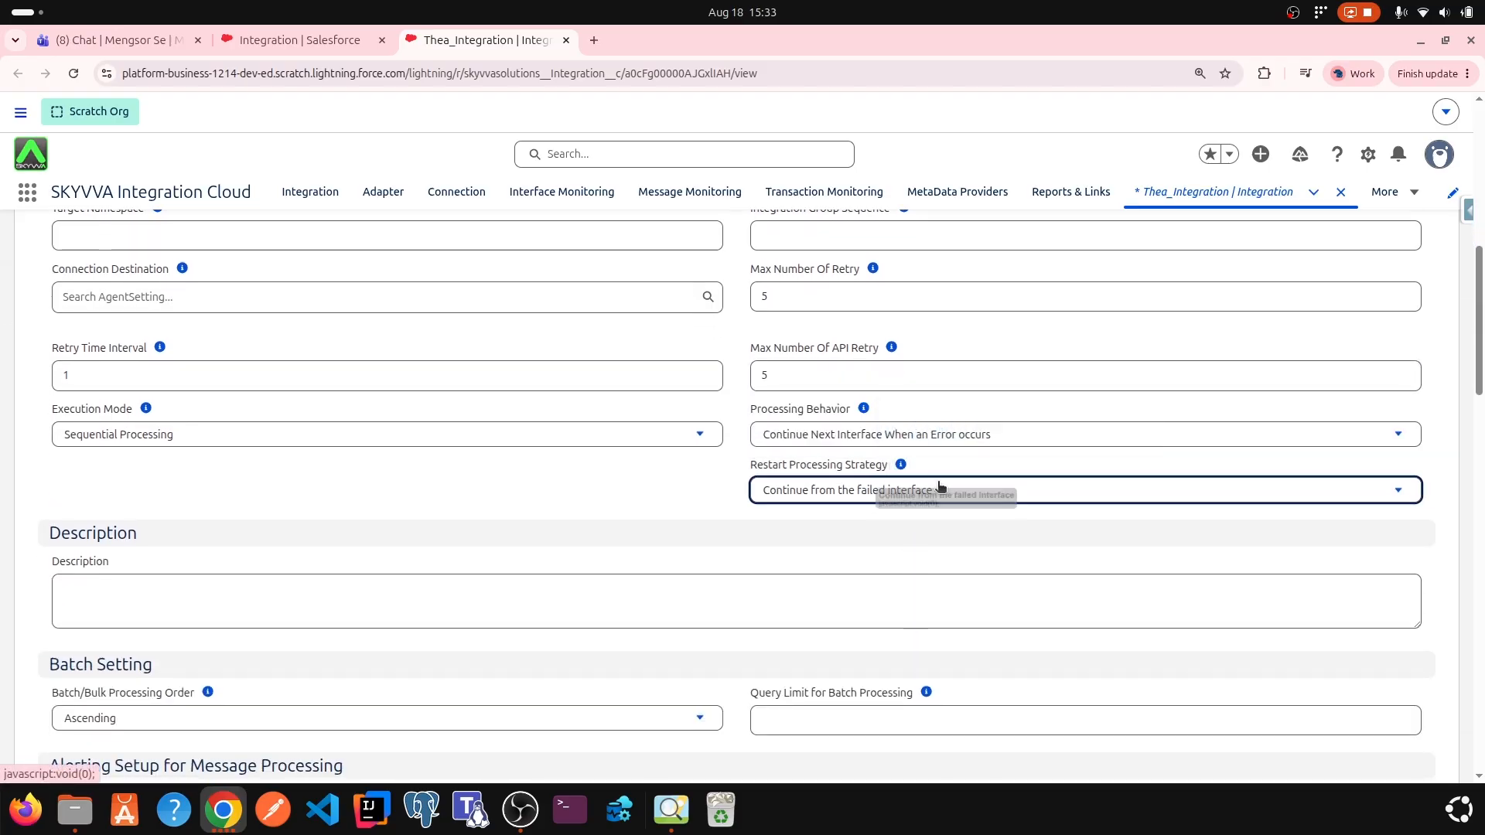
pyautogui.click(968, 496)
pyautogui.moveTo(901, 466)
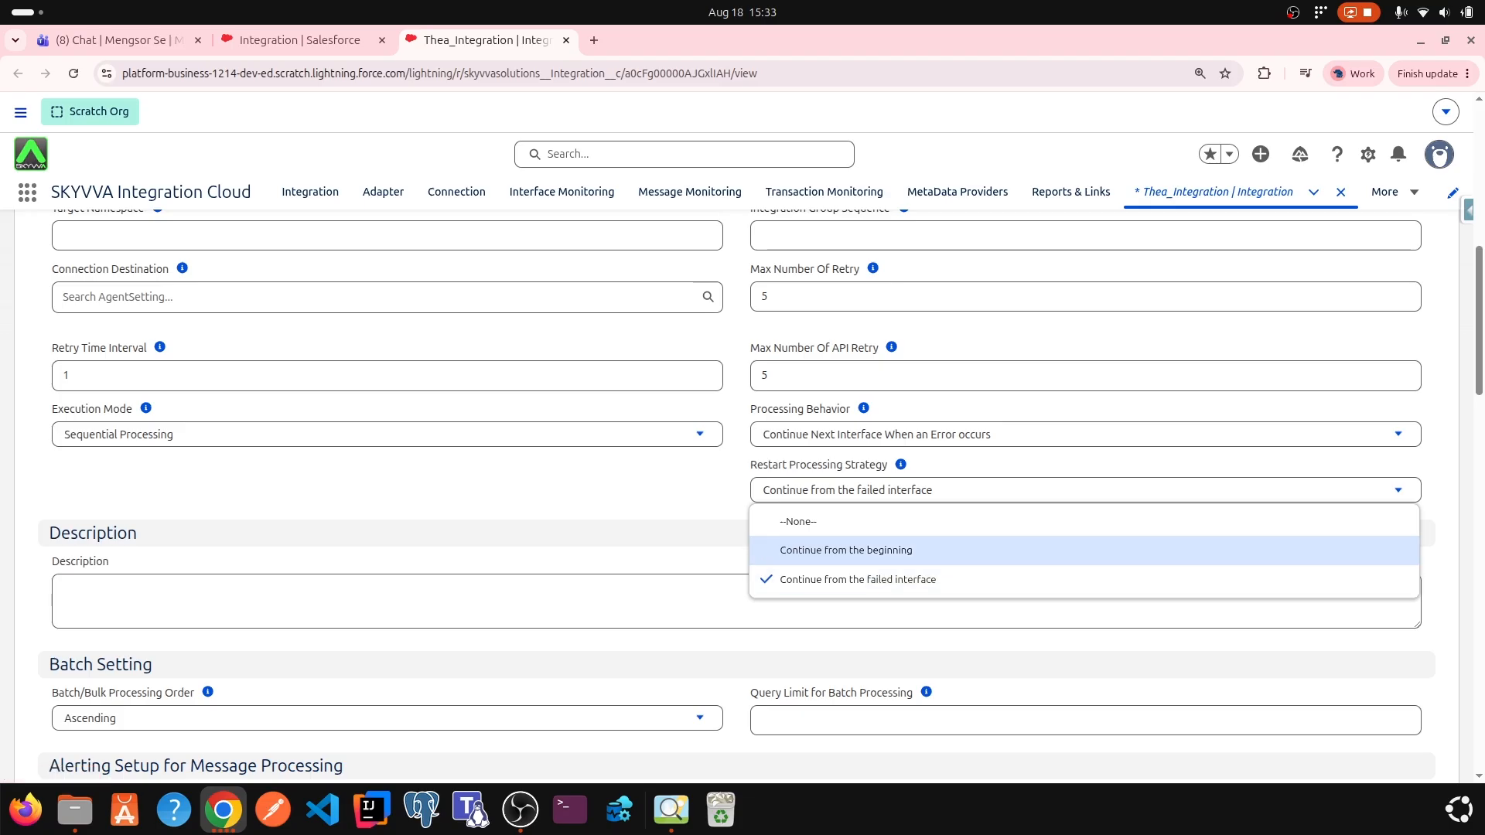
pyautogui.click(203, 593)
# Fill in the Description with "Synchronizes Account and Contact data from Salesforce to SAP."
pyautogui.moveTo(127, 564); pyautogui.dragTo(29, 560)
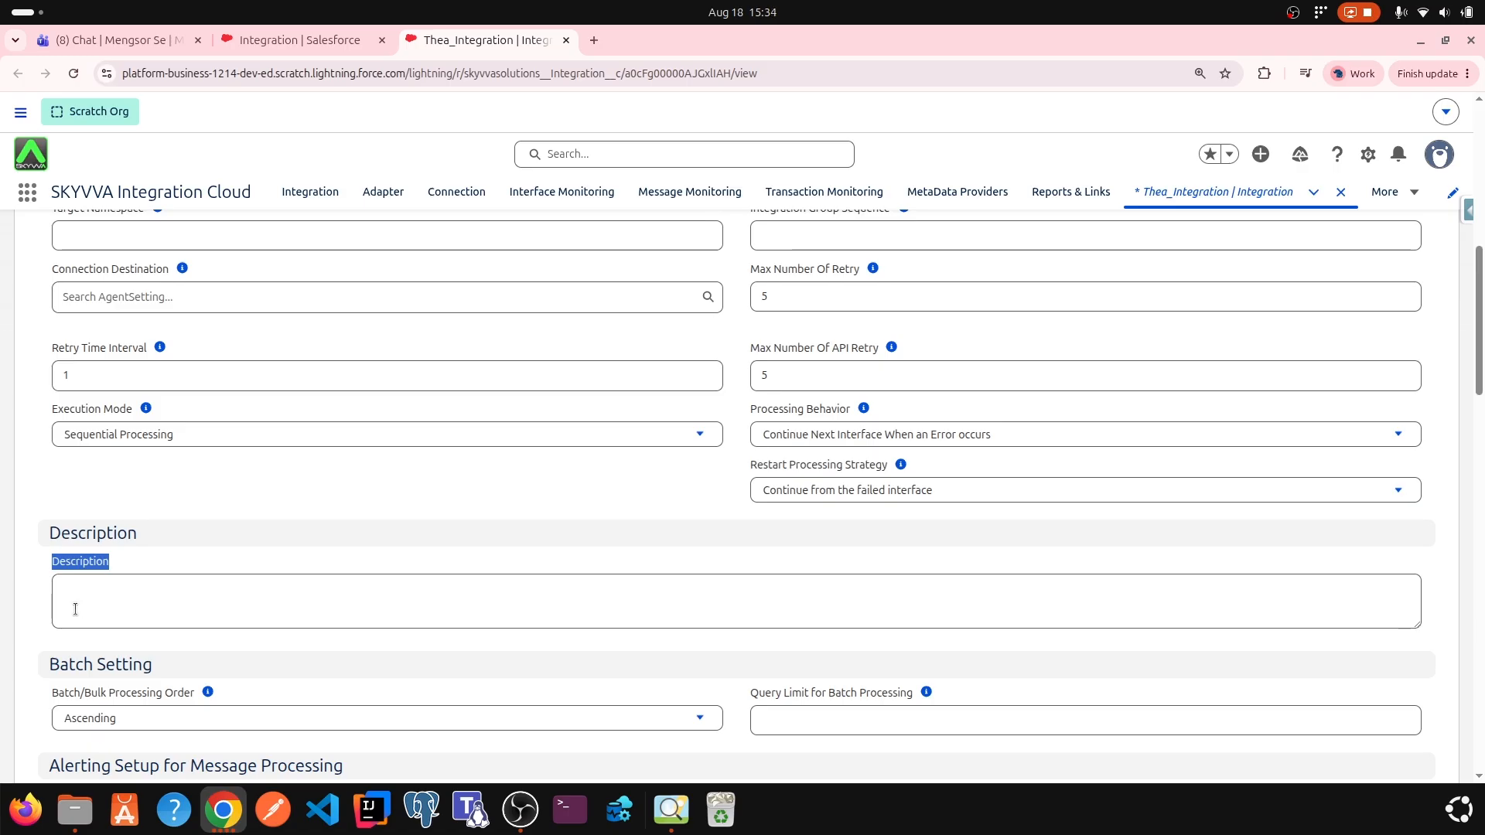
pyautogui.click(75, 610)
pyautogui.hotkey('alt', 'Tab')
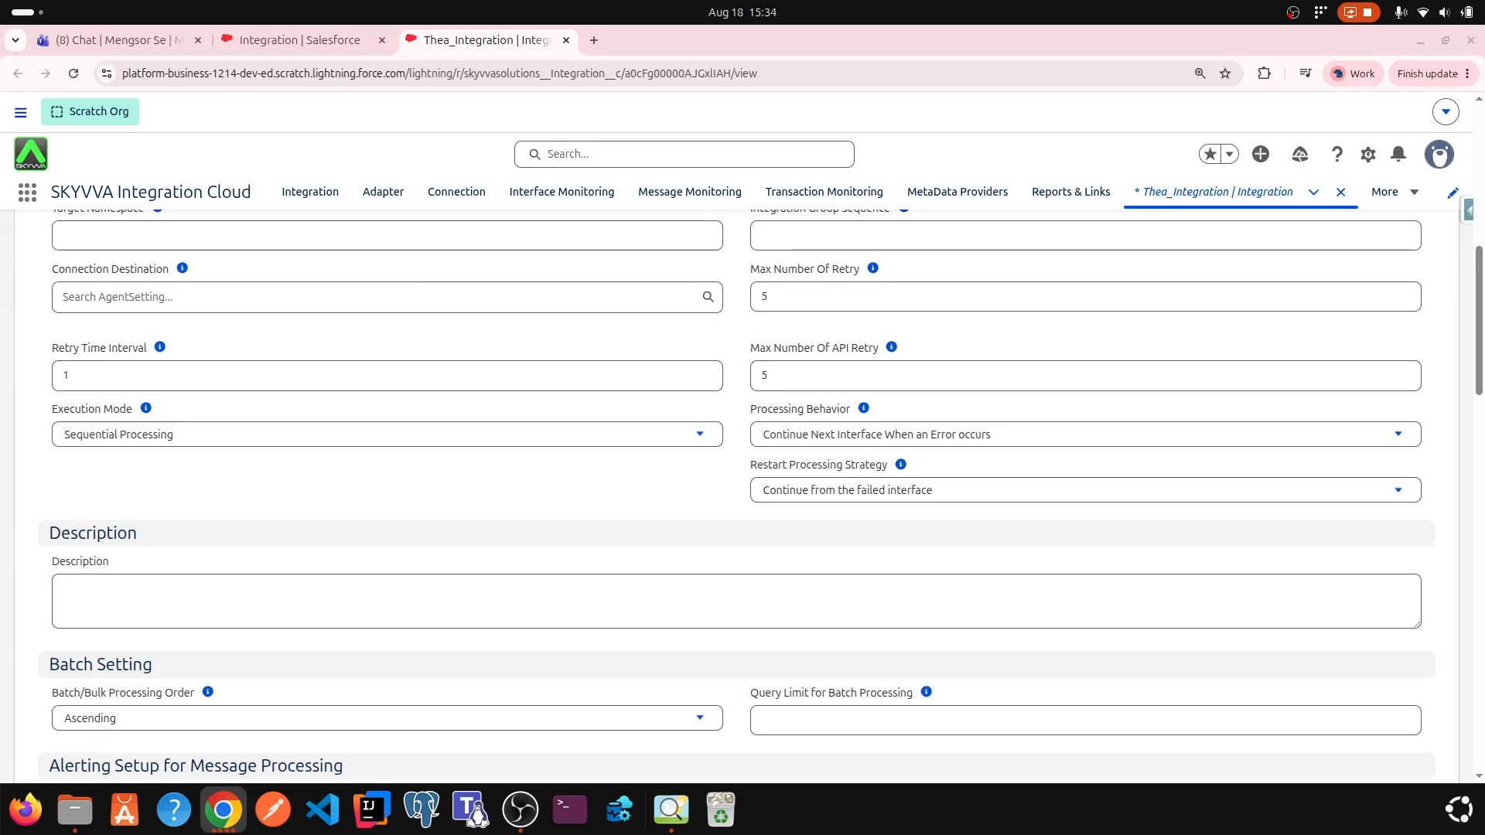
pyautogui.click(138, 600)
pyautogui.write('Synchronizes Account and Contact data from Salesforce to SAP.')
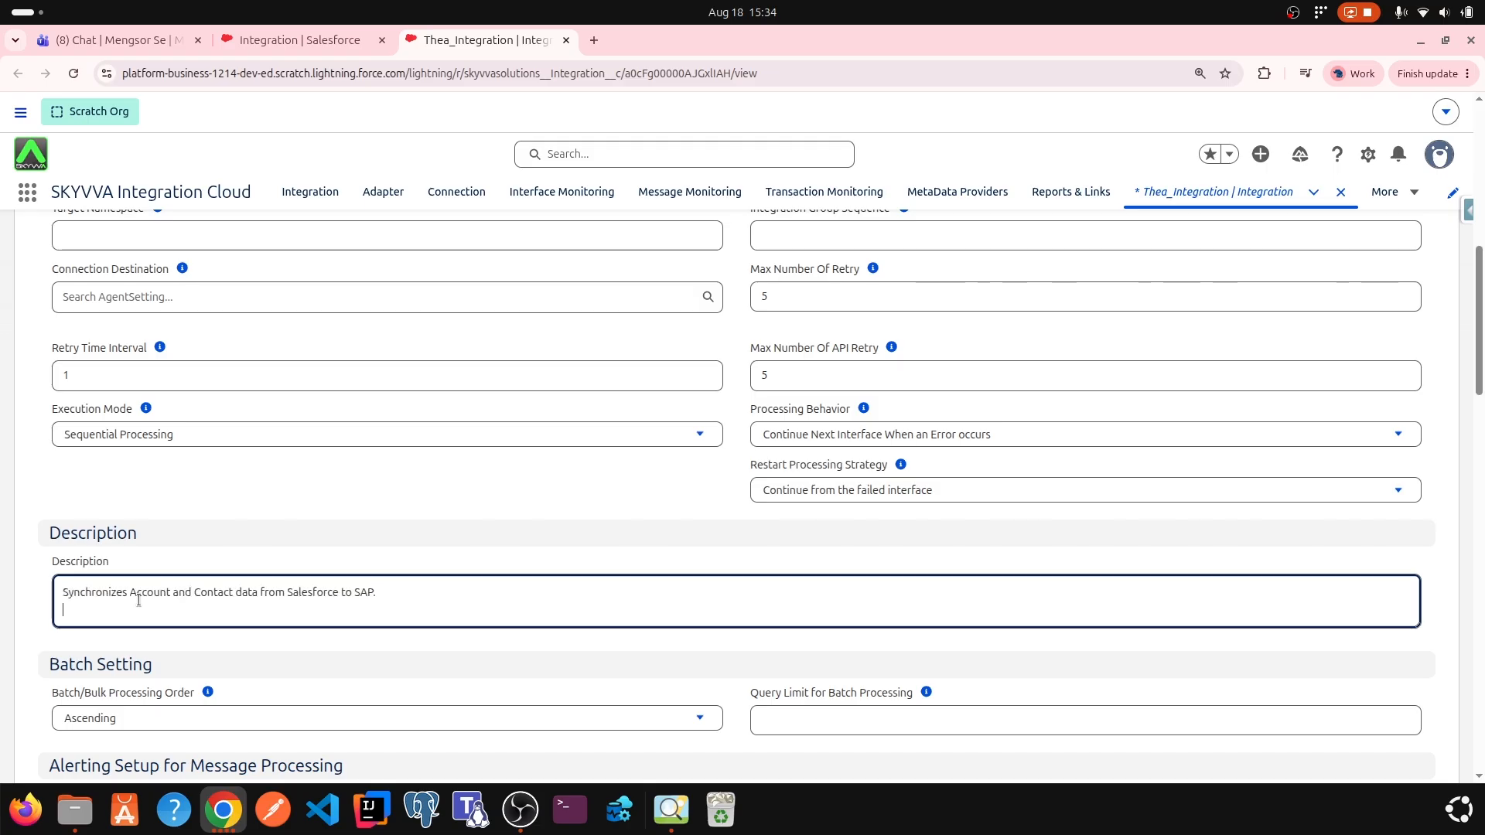
pyautogui.click(409, 593)
pyautogui.press('BackSpace')
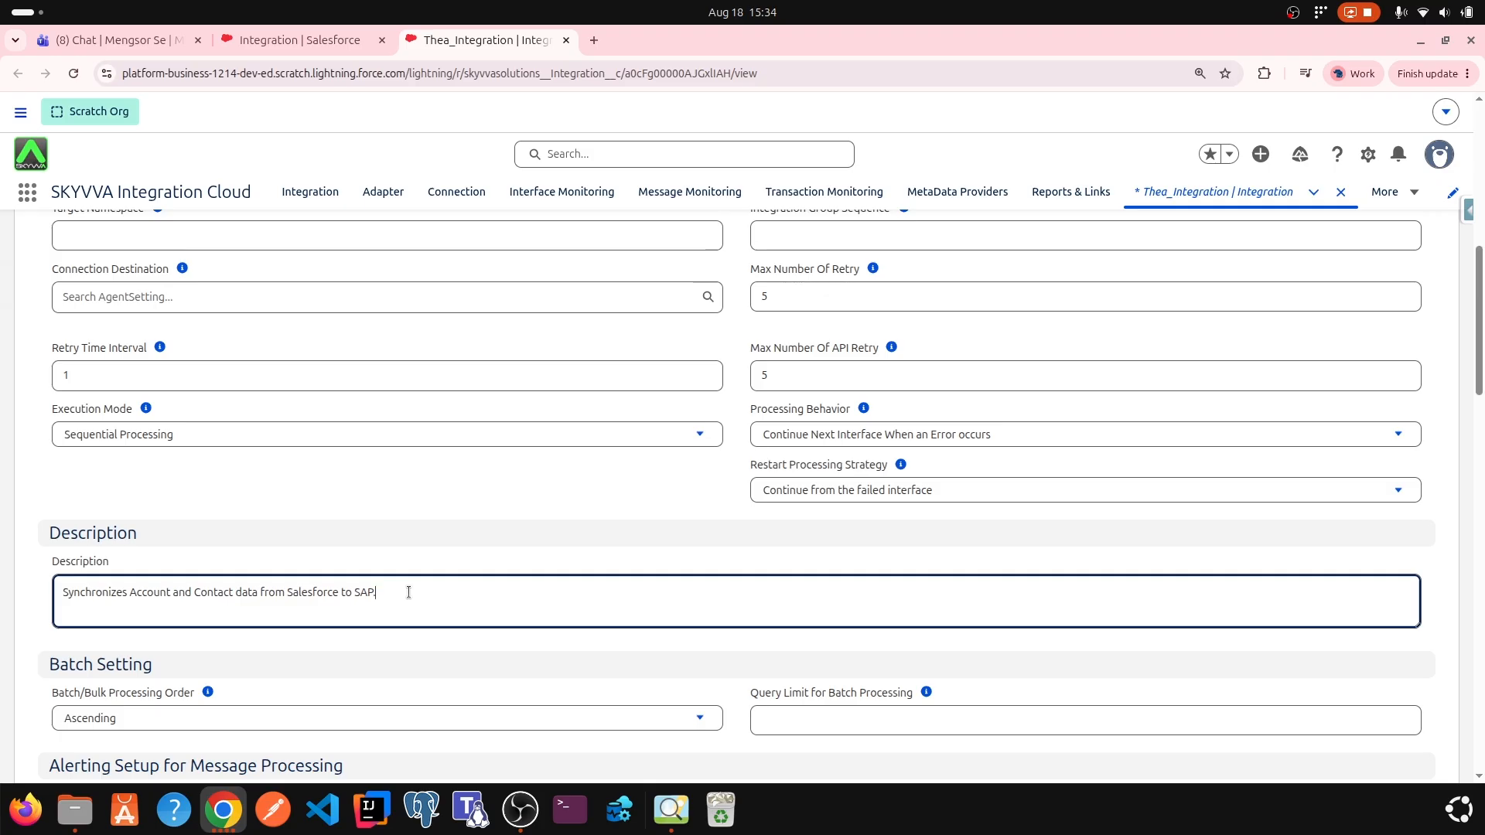
pyautogui.write('.')
# Review the Batch Setting section, reading the help text and options of Batch/Bulk Processing Order while keeping its selection
pyautogui.scroll(-5, 408, 592)
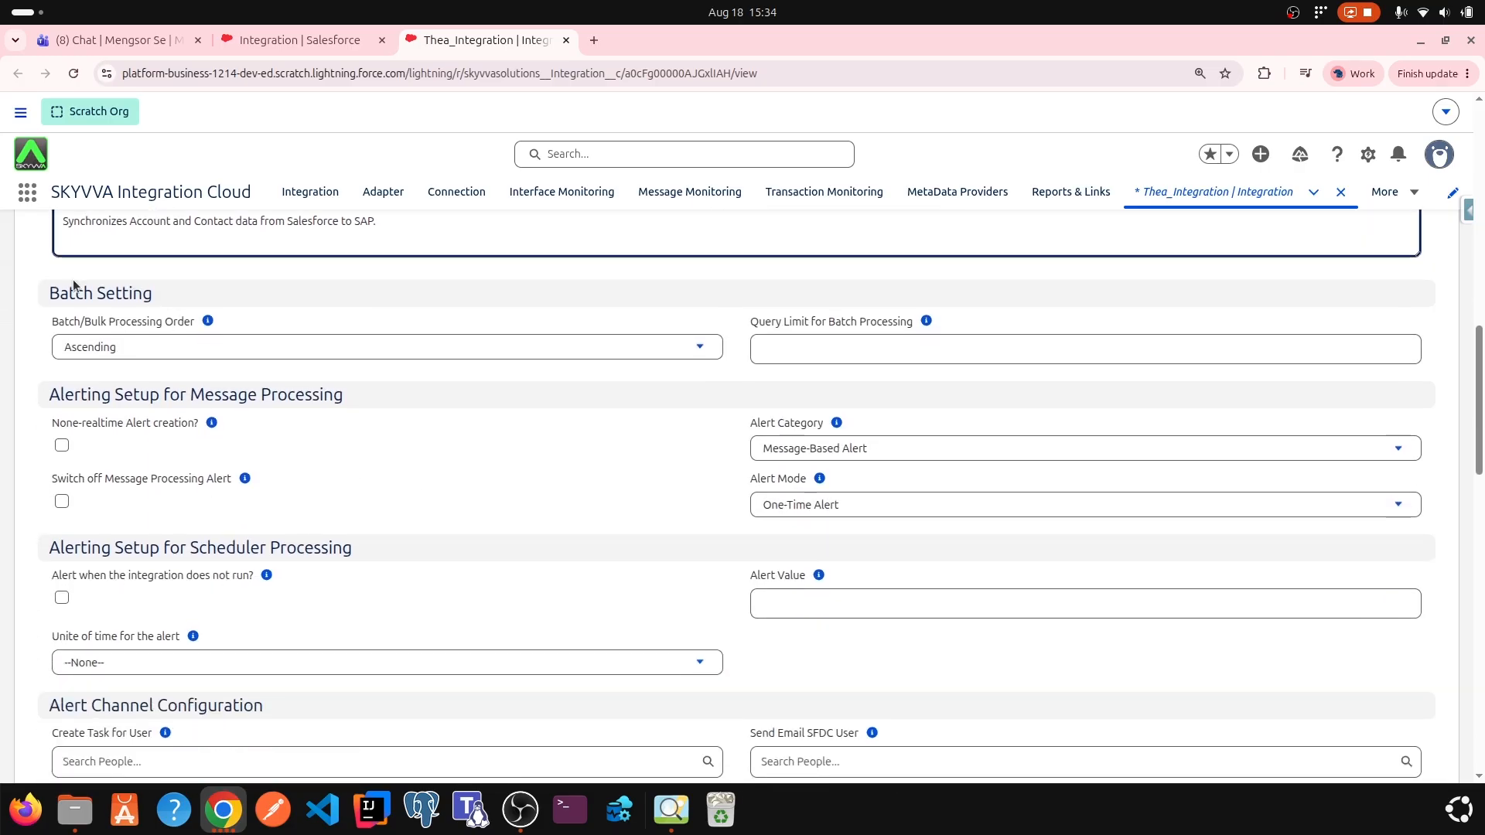
pyautogui.moveTo(192, 291); pyautogui.dragTo(48, 293)
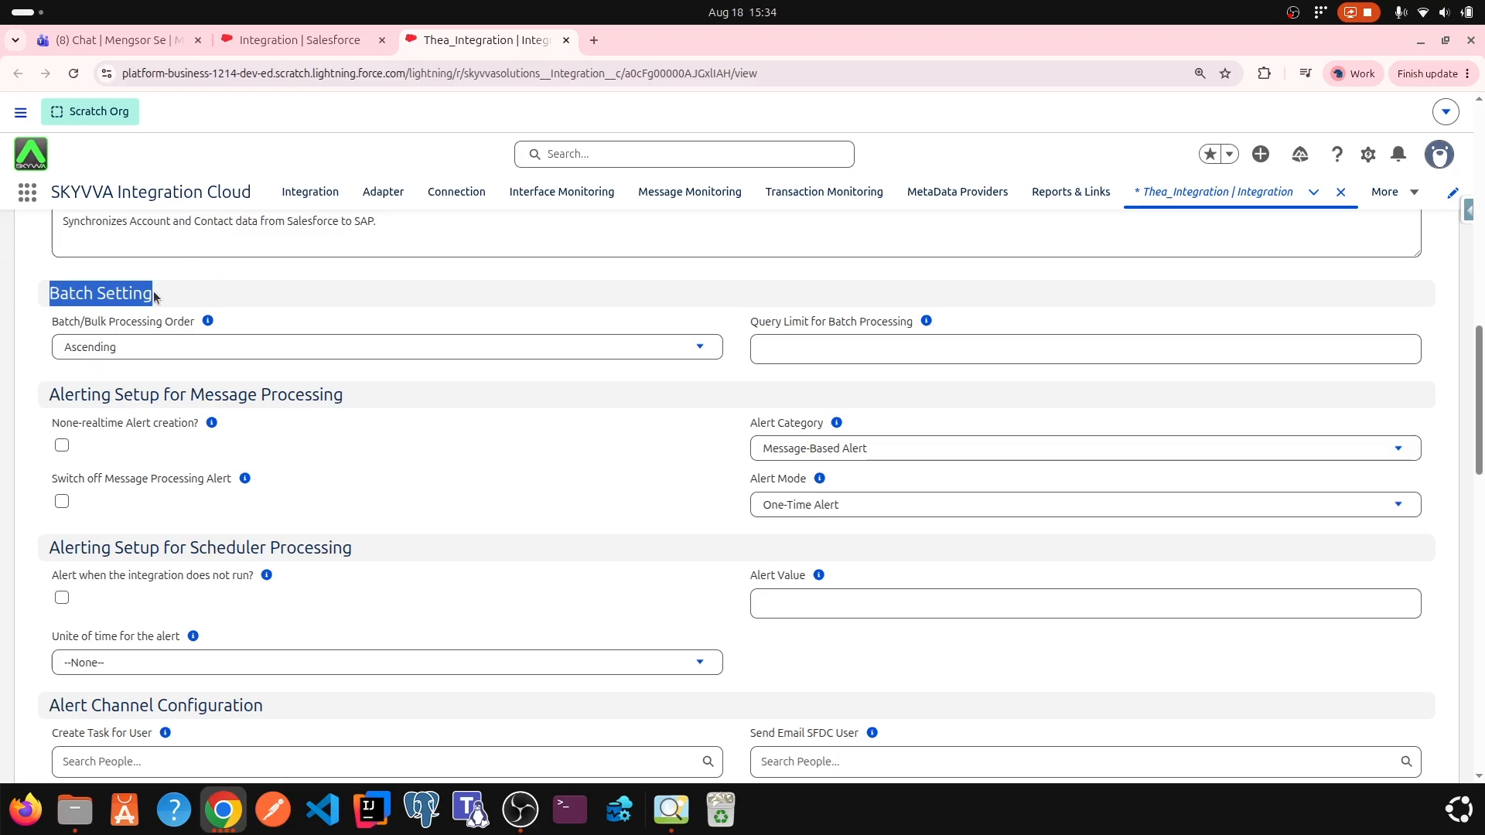
pyautogui.click(209, 322)
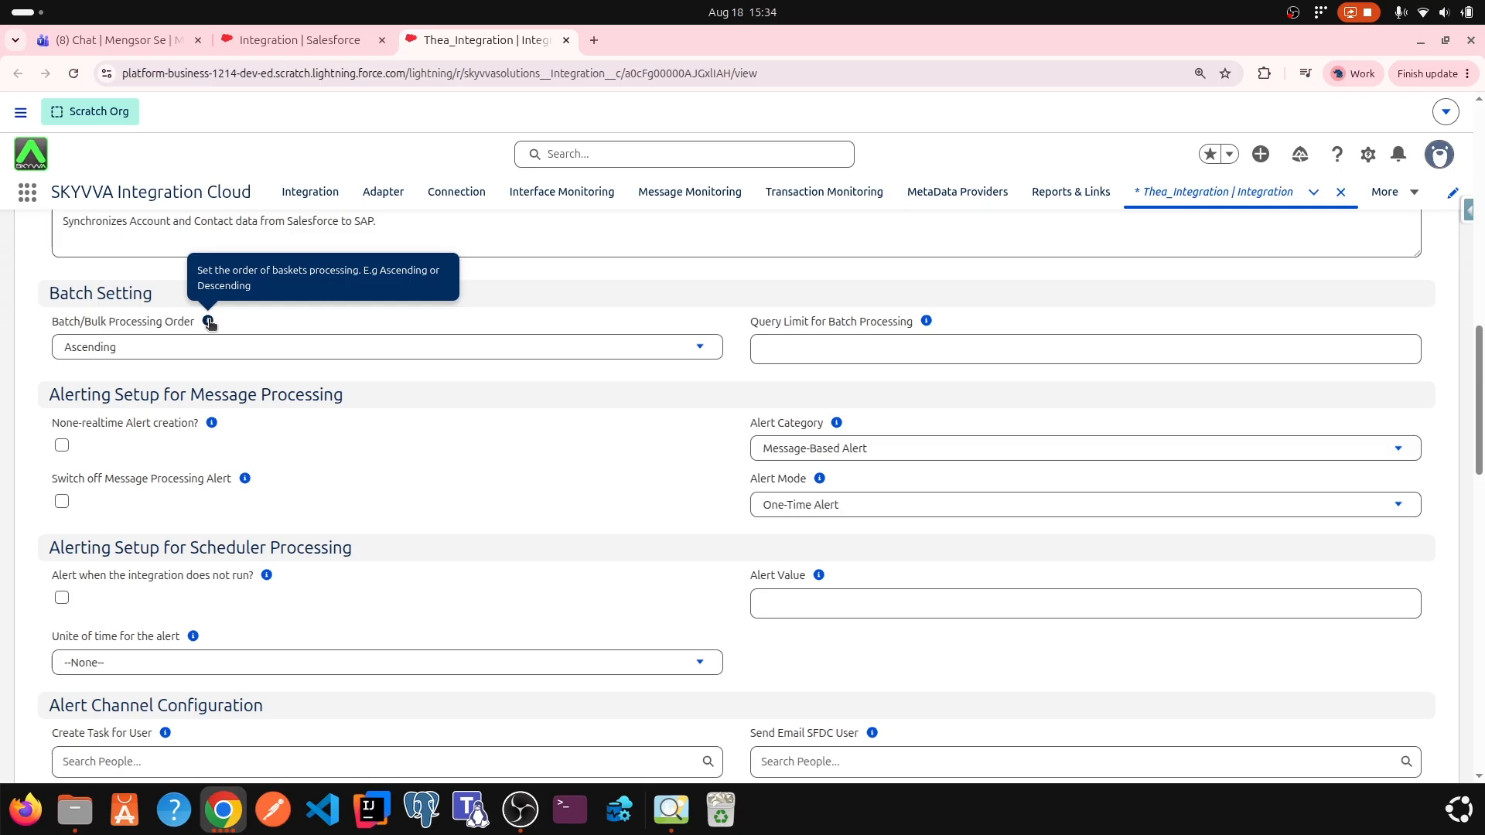
pyautogui.click(203, 350)
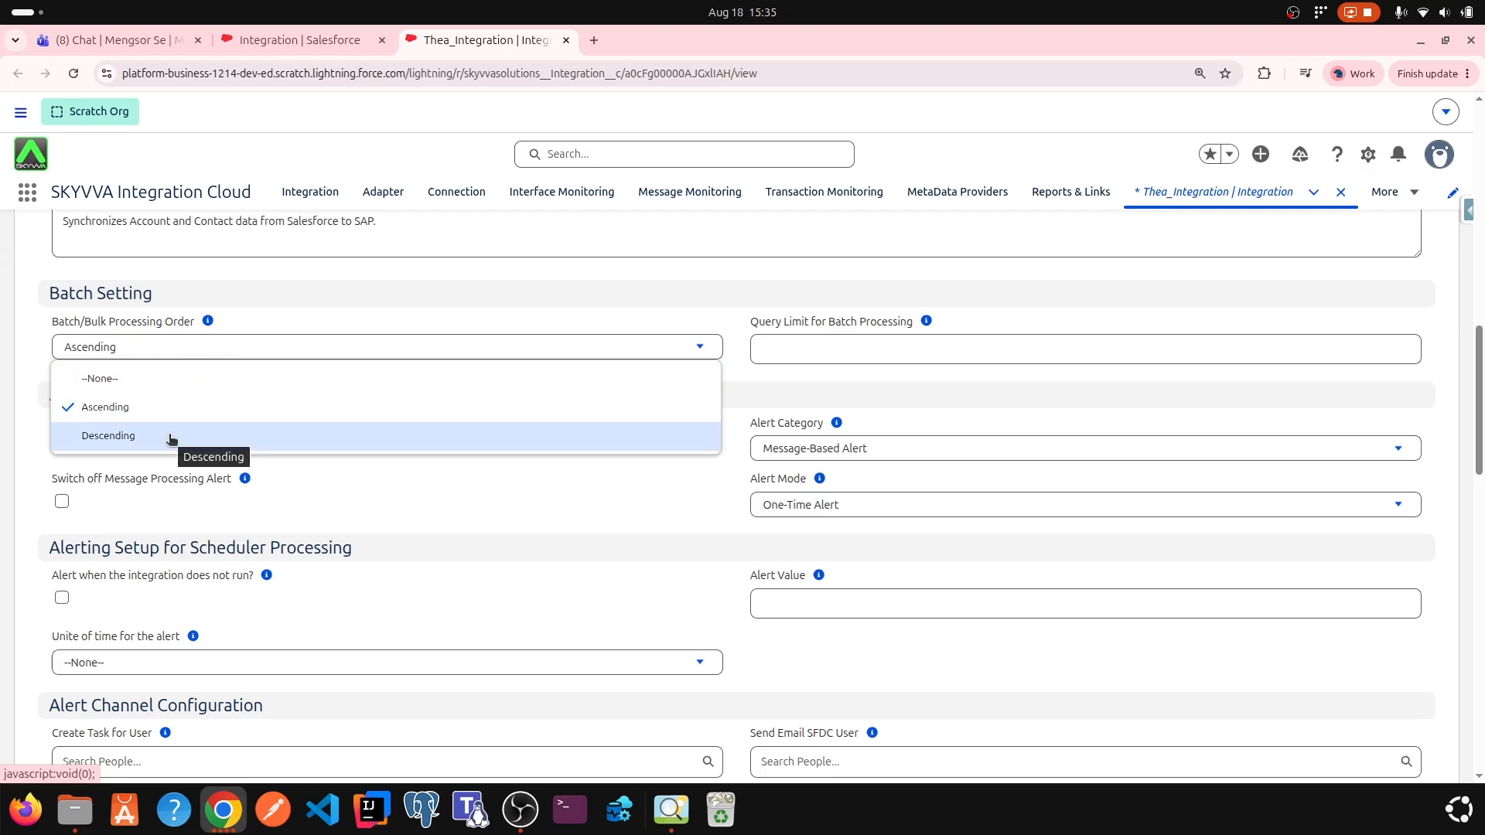
pyautogui.click(298, 352)
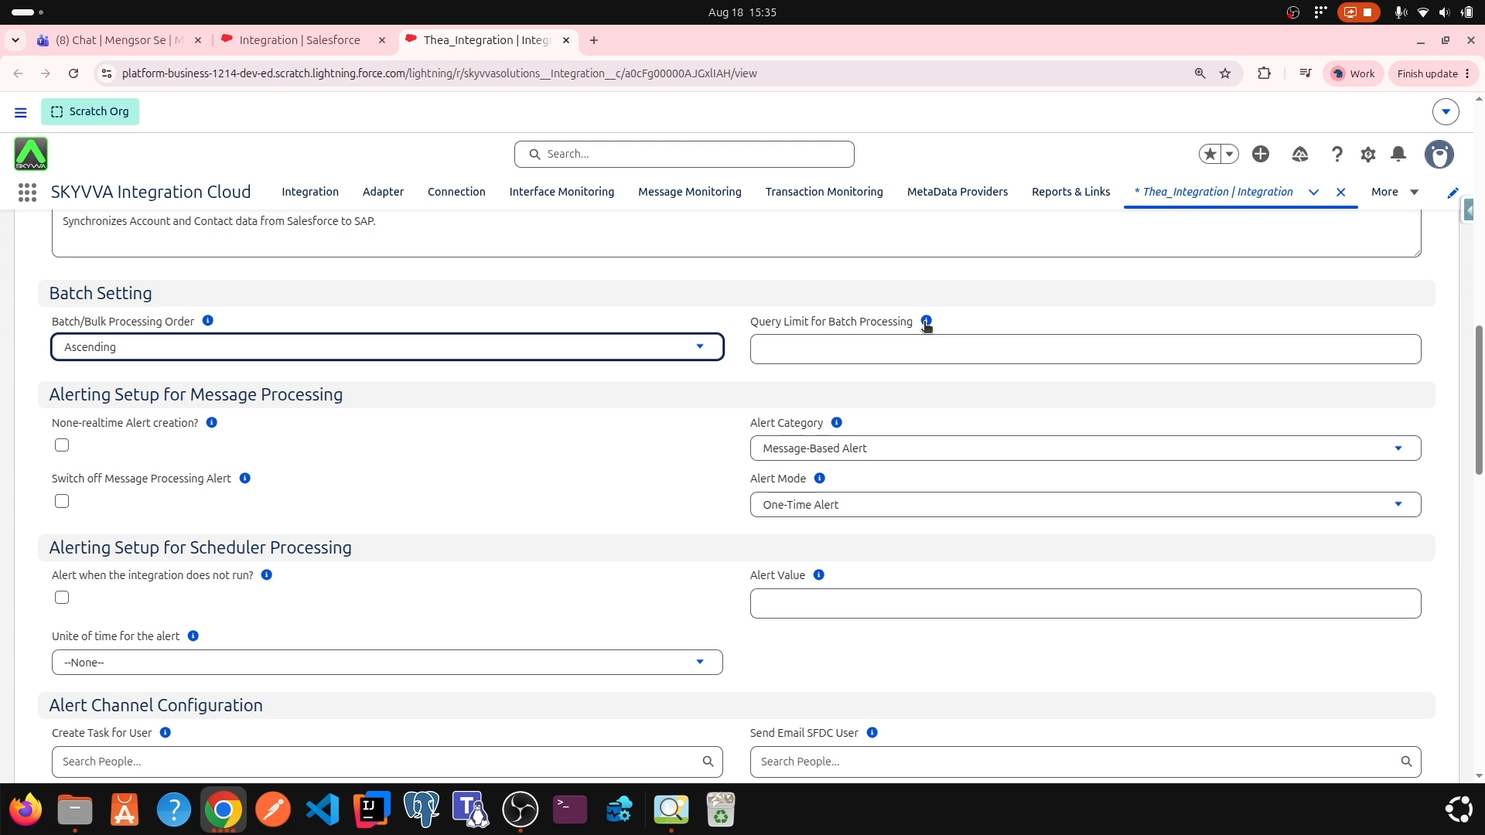
# Read the help texts of None-realtime Alert creation? and Switch off Message Processing Alert, briefly toggling the None-realtime option on and off
pyautogui.moveTo(353, 396); pyautogui.dragTo(31, 386)
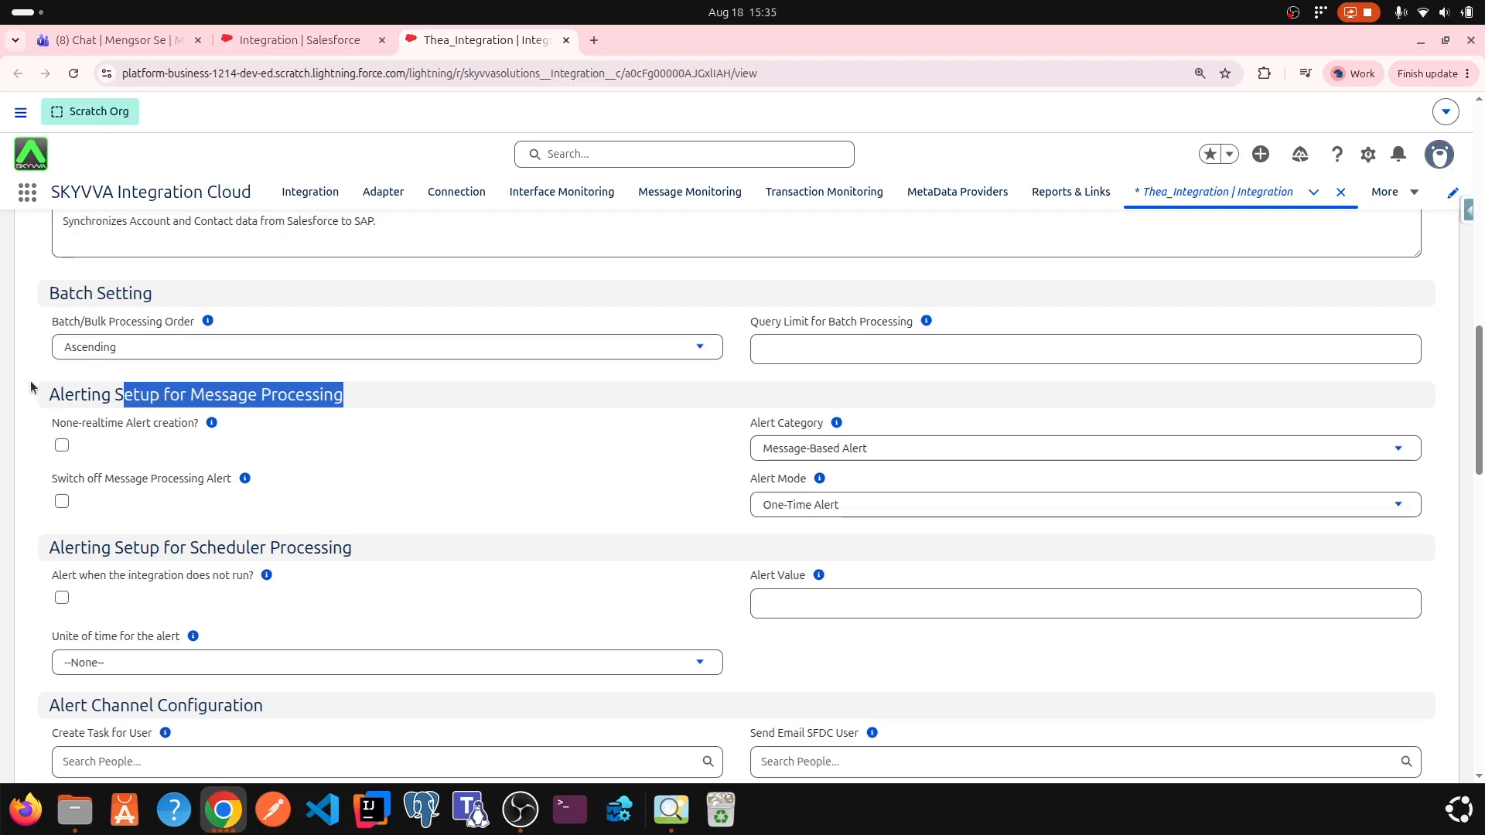
pyautogui.click(229, 407)
pyautogui.moveTo(212, 425)
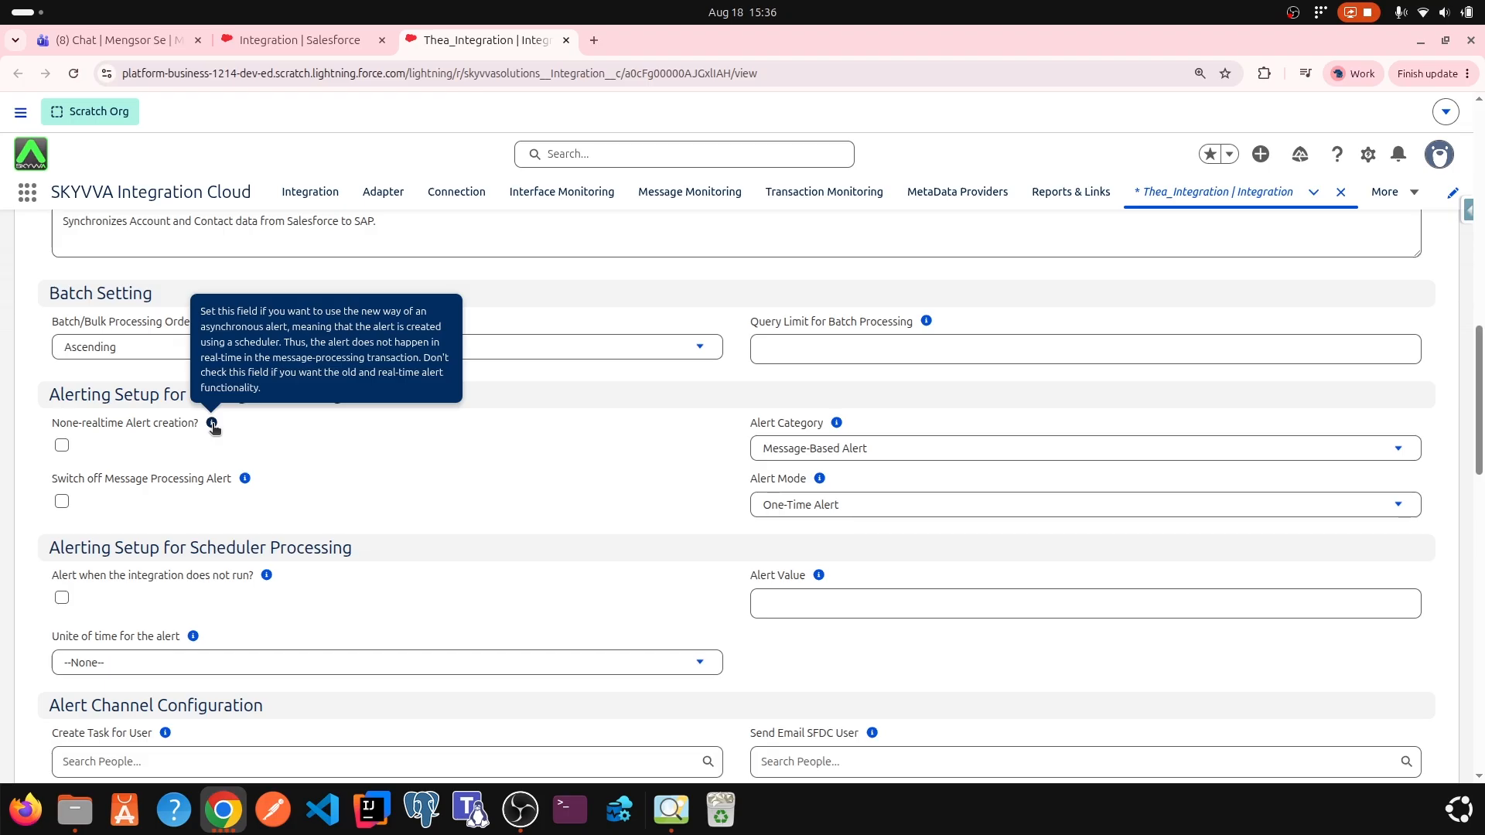
pyautogui.click(62, 445)
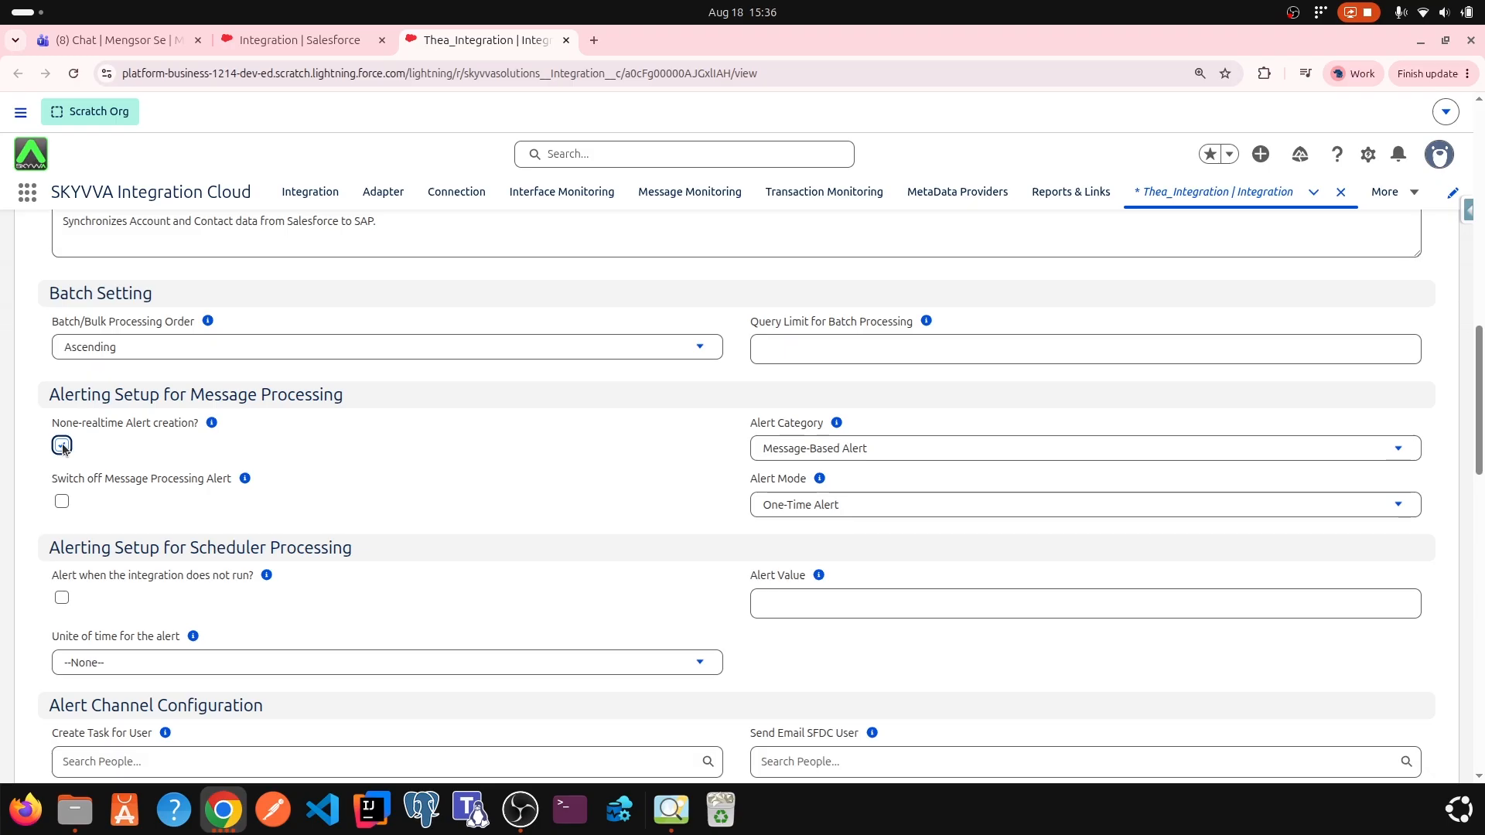
pyautogui.click(63, 450)
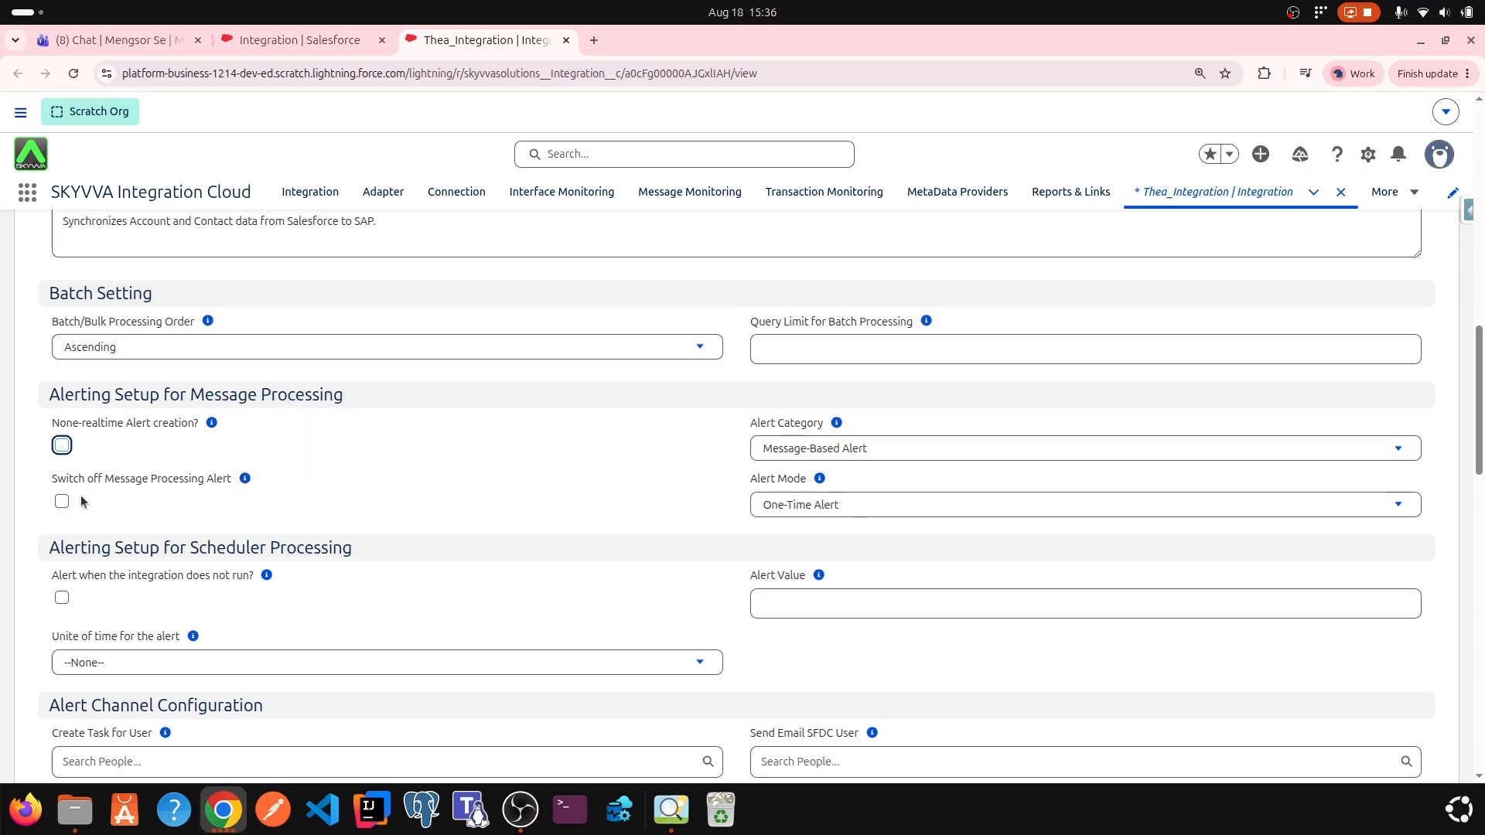
pyautogui.moveTo(244, 478)
# Examine the Alert Category and Alert Mode options for message processing without changing either selection
pyautogui.click(873, 448)
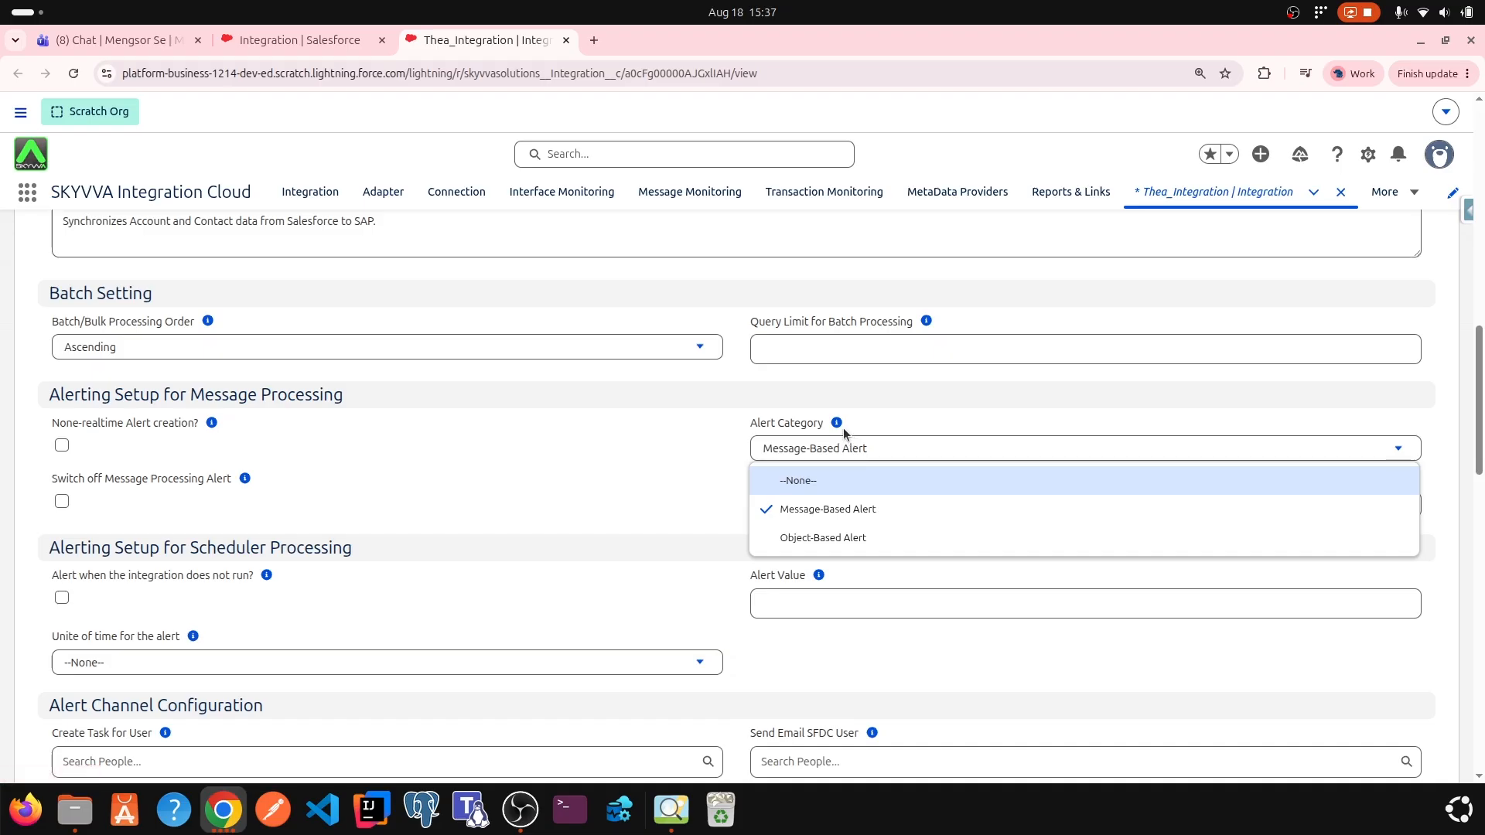
pyautogui.moveTo(838, 424)
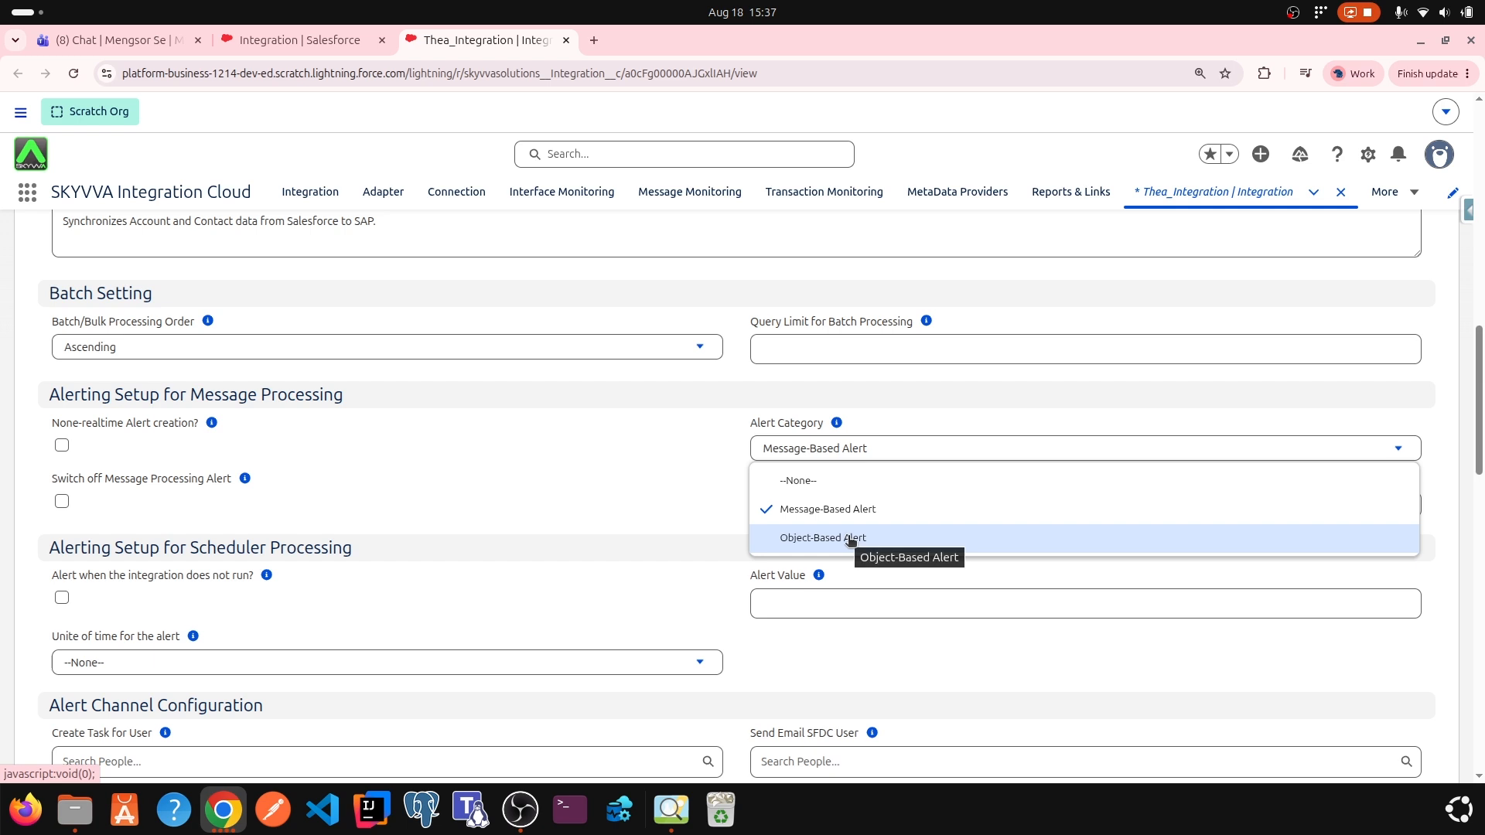
pyautogui.click(874, 576)
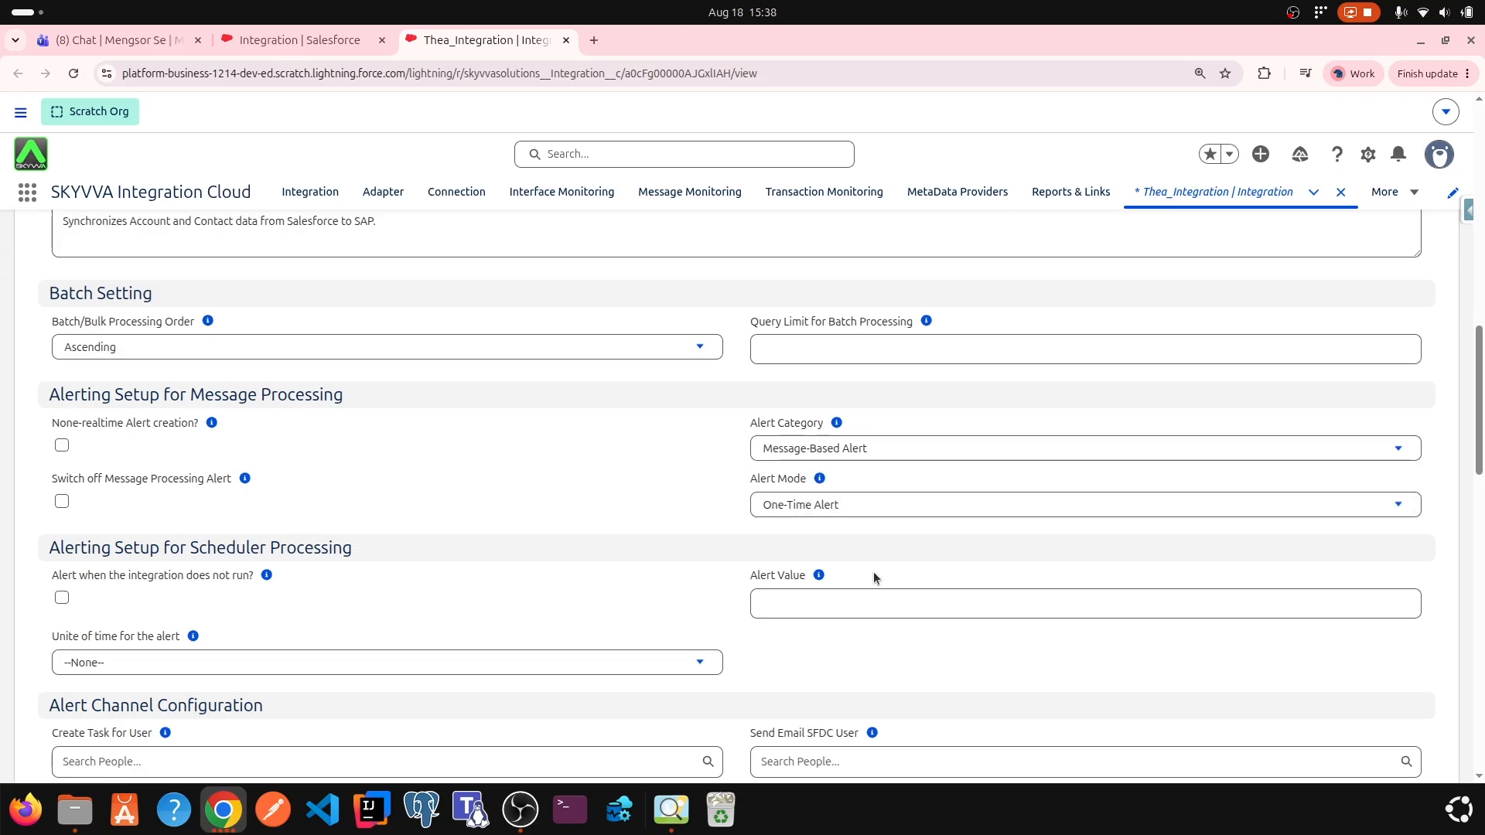
pyautogui.click(842, 505)
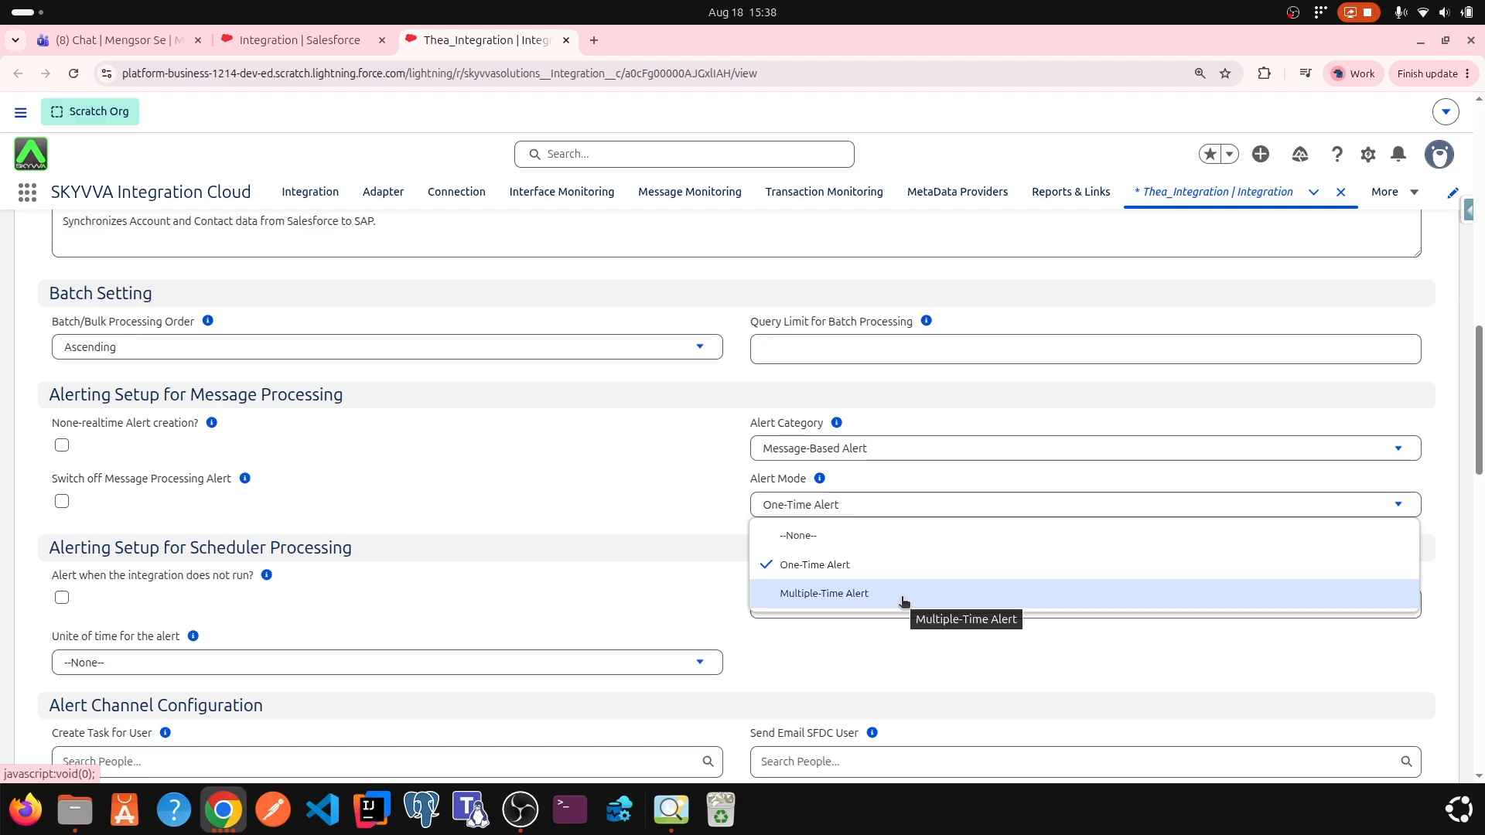
# Enable Alert when the integration does not run? under Alerting Setup for Scheduler Processing and read its help text
pyautogui.moveTo(370, 542); pyautogui.dragTo(60, 537)
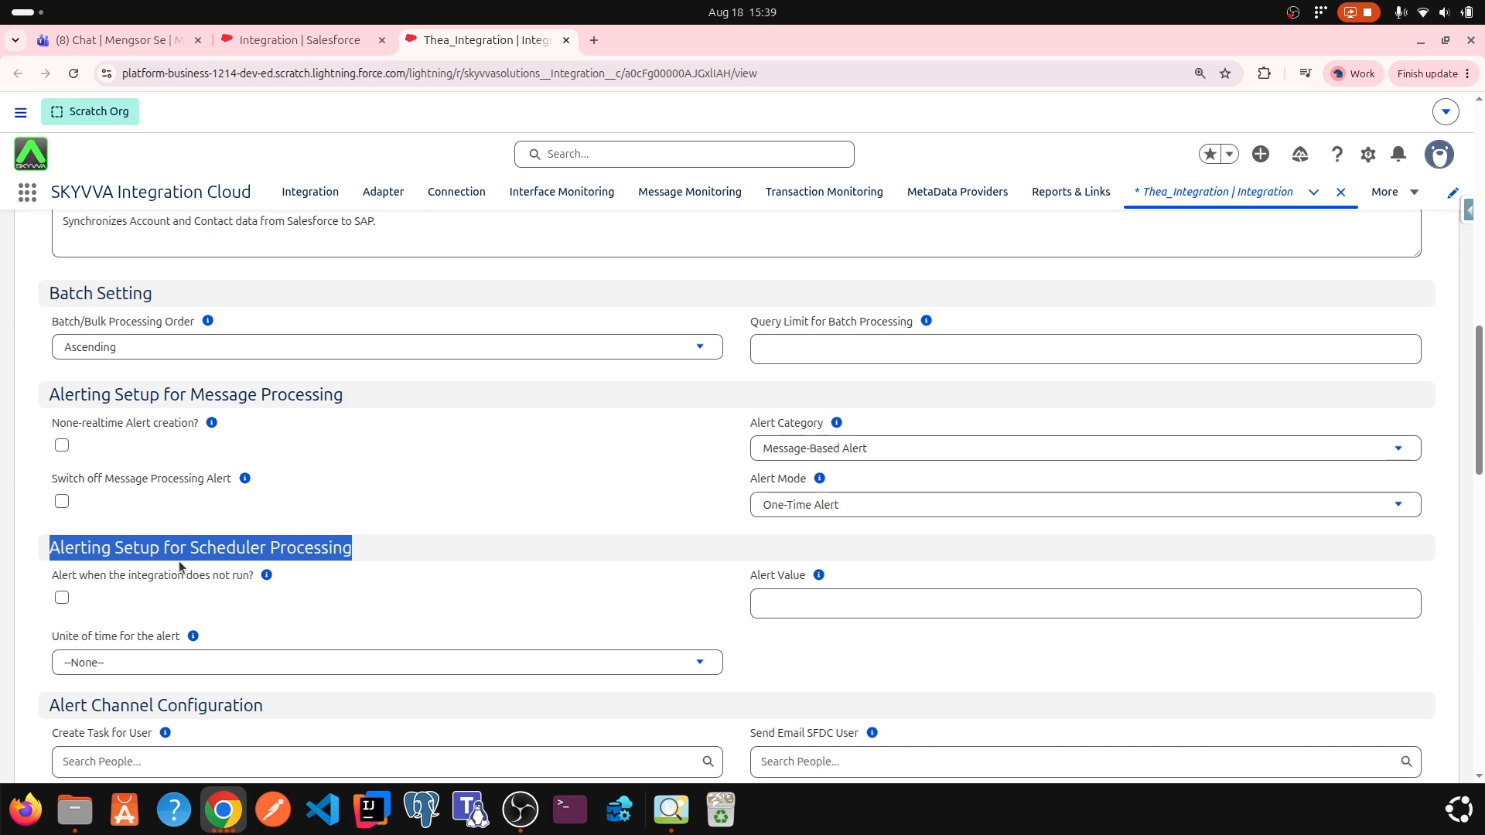
pyautogui.click(62, 597)
pyautogui.moveTo(267, 579)
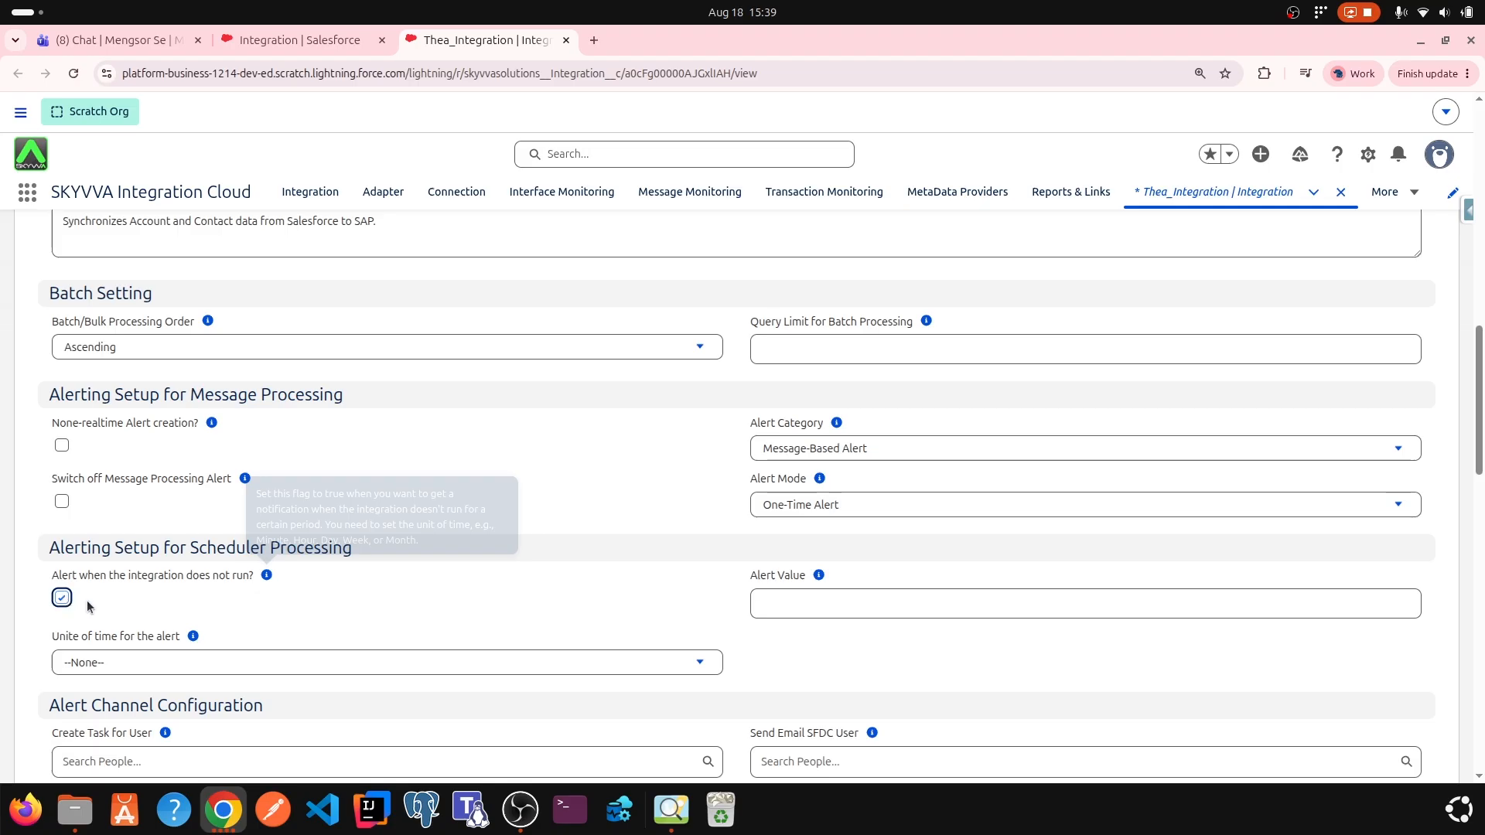
# Examine the Unite of time for the alert options and read the help text of Alert Value
pyautogui.click(193, 662)
pyautogui.scroll(-3, 195, 360)
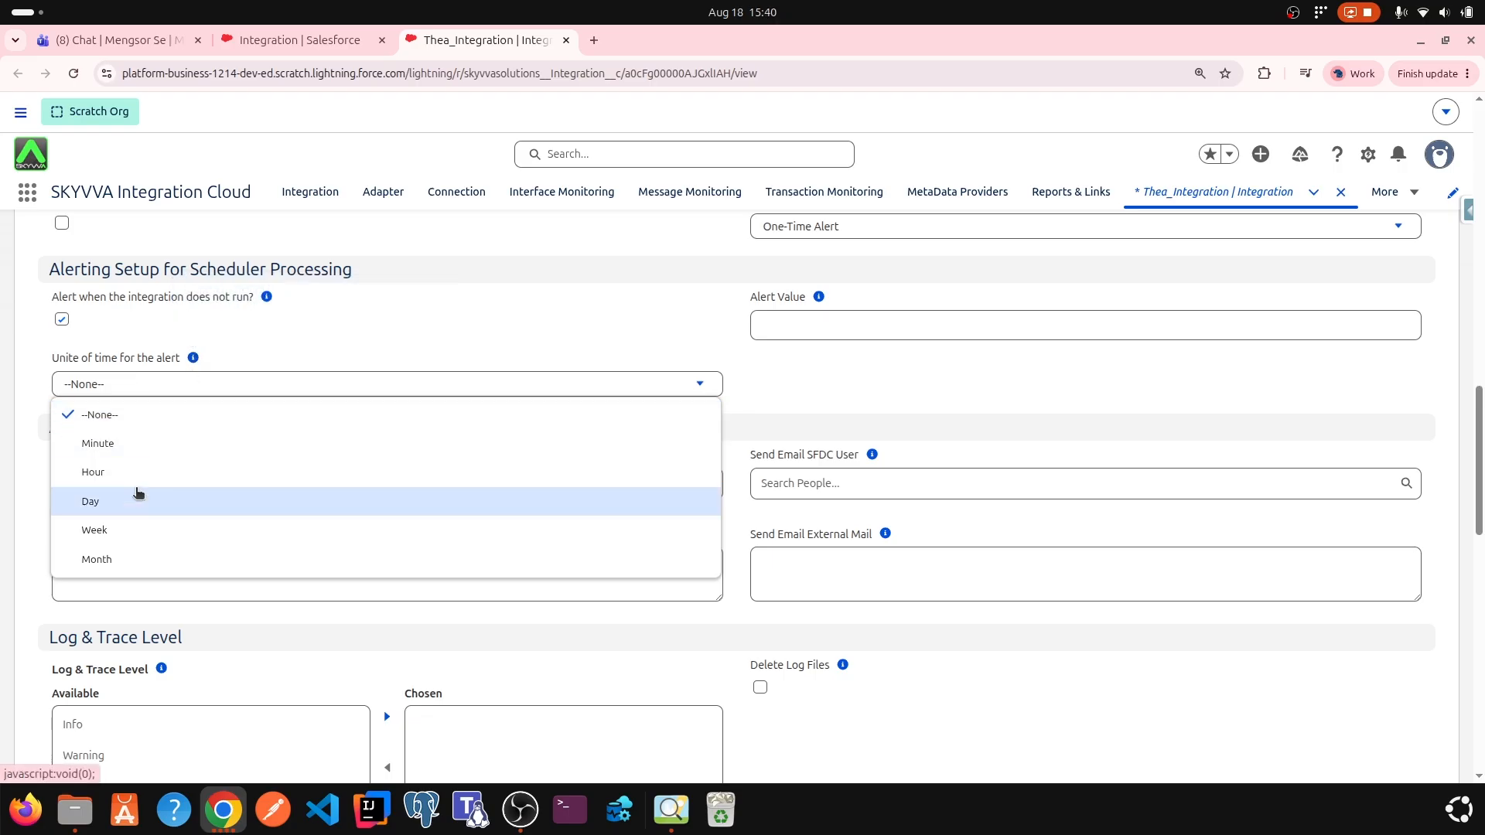
pyautogui.click(818, 297)
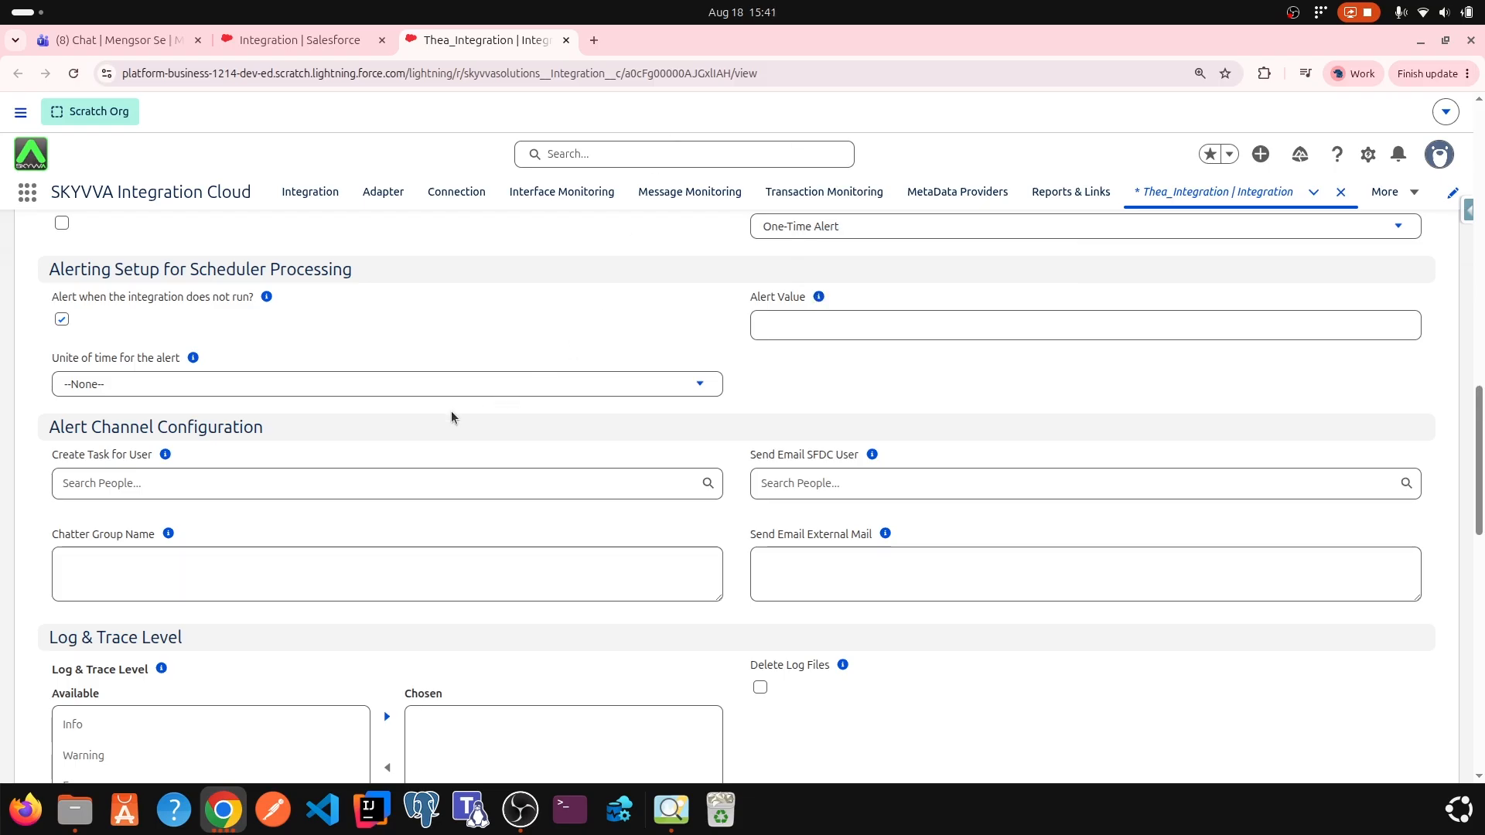
# Assign the suggested Salesforce user to Create Task for User and read the help text of Chatter Group Name
pyautogui.moveTo(338, 434); pyautogui.dragTo(31, 431)
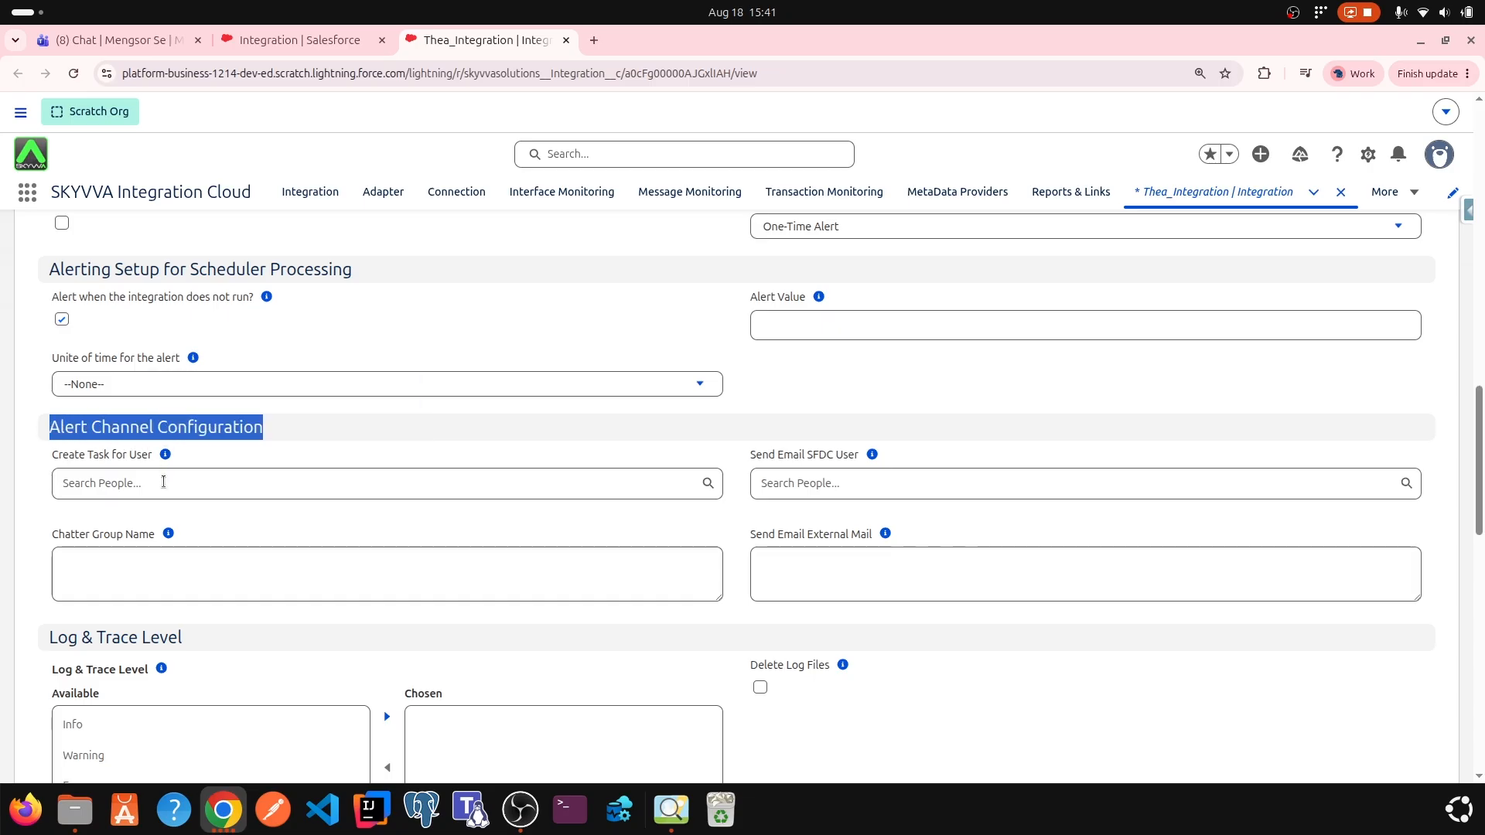
pyautogui.click(167, 456)
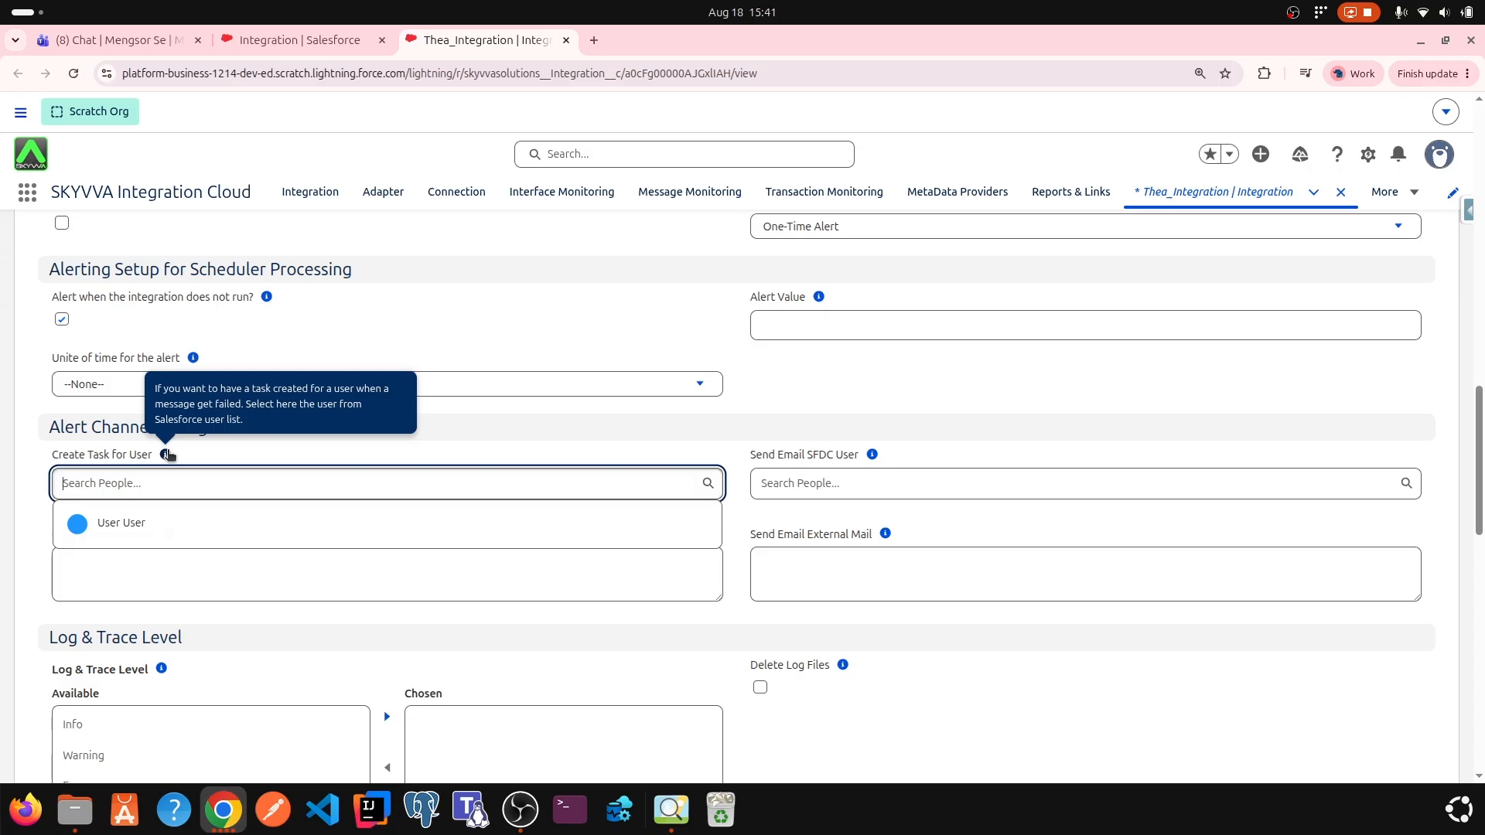
pyautogui.click(162, 526)
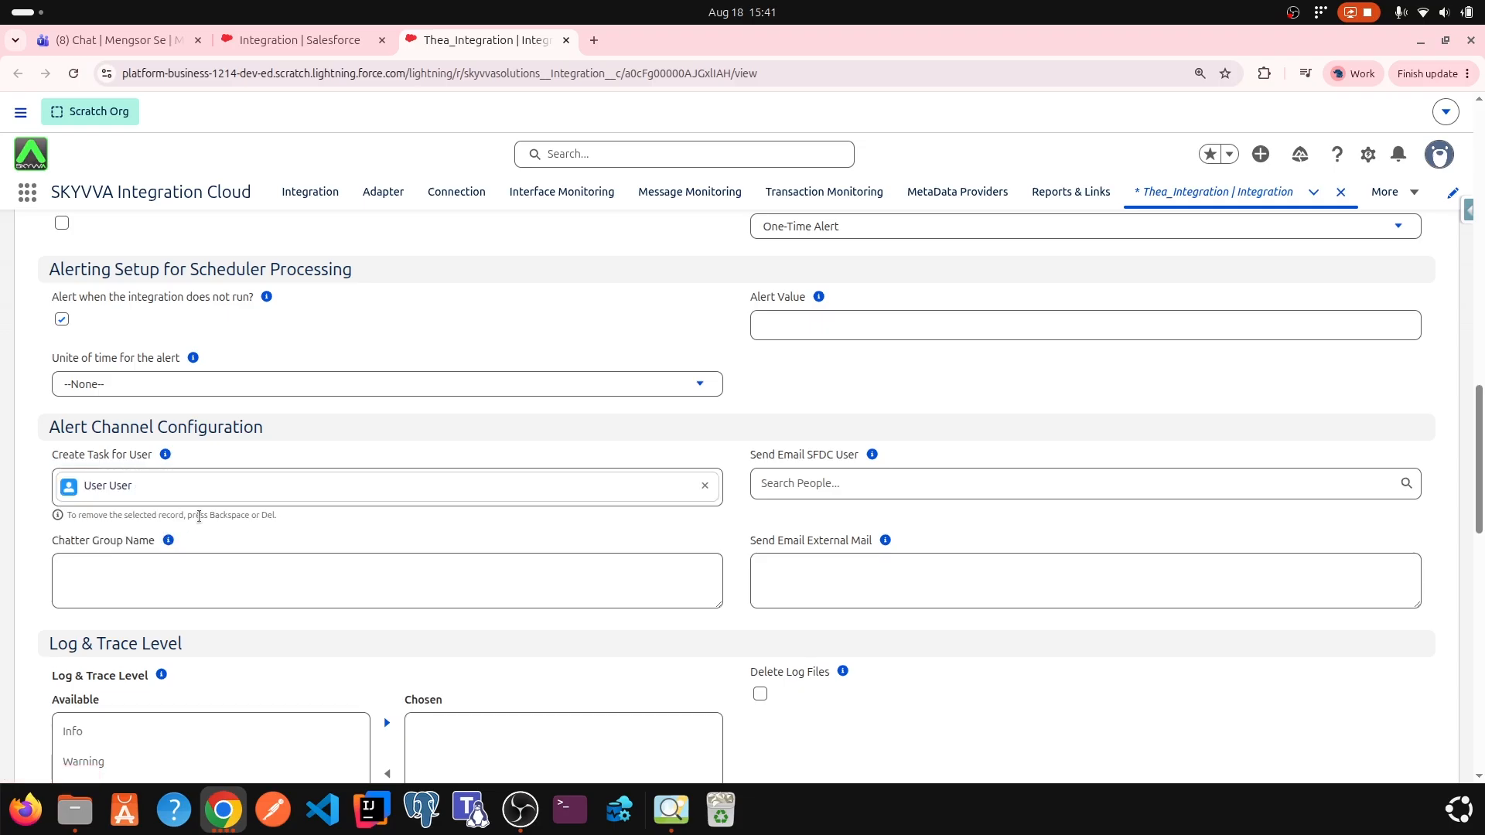
pyautogui.moveTo(168, 542)
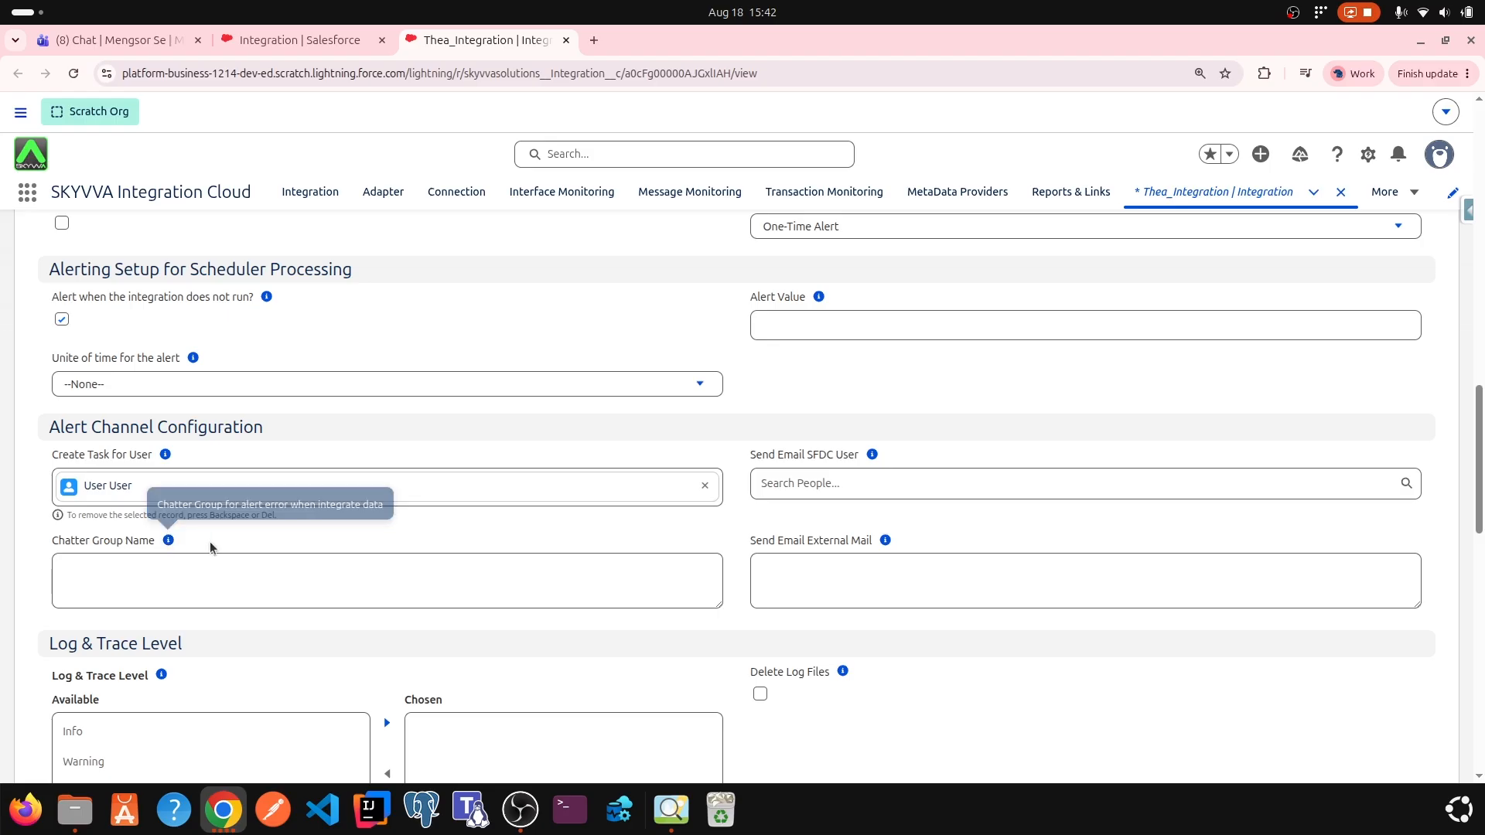
# Assign the suggested Salesforce user to Send Email SFDC User and read the help text of Send Email External Mail
pyautogui.click(834, 471)
pyautogui.moveTo(871, 455)
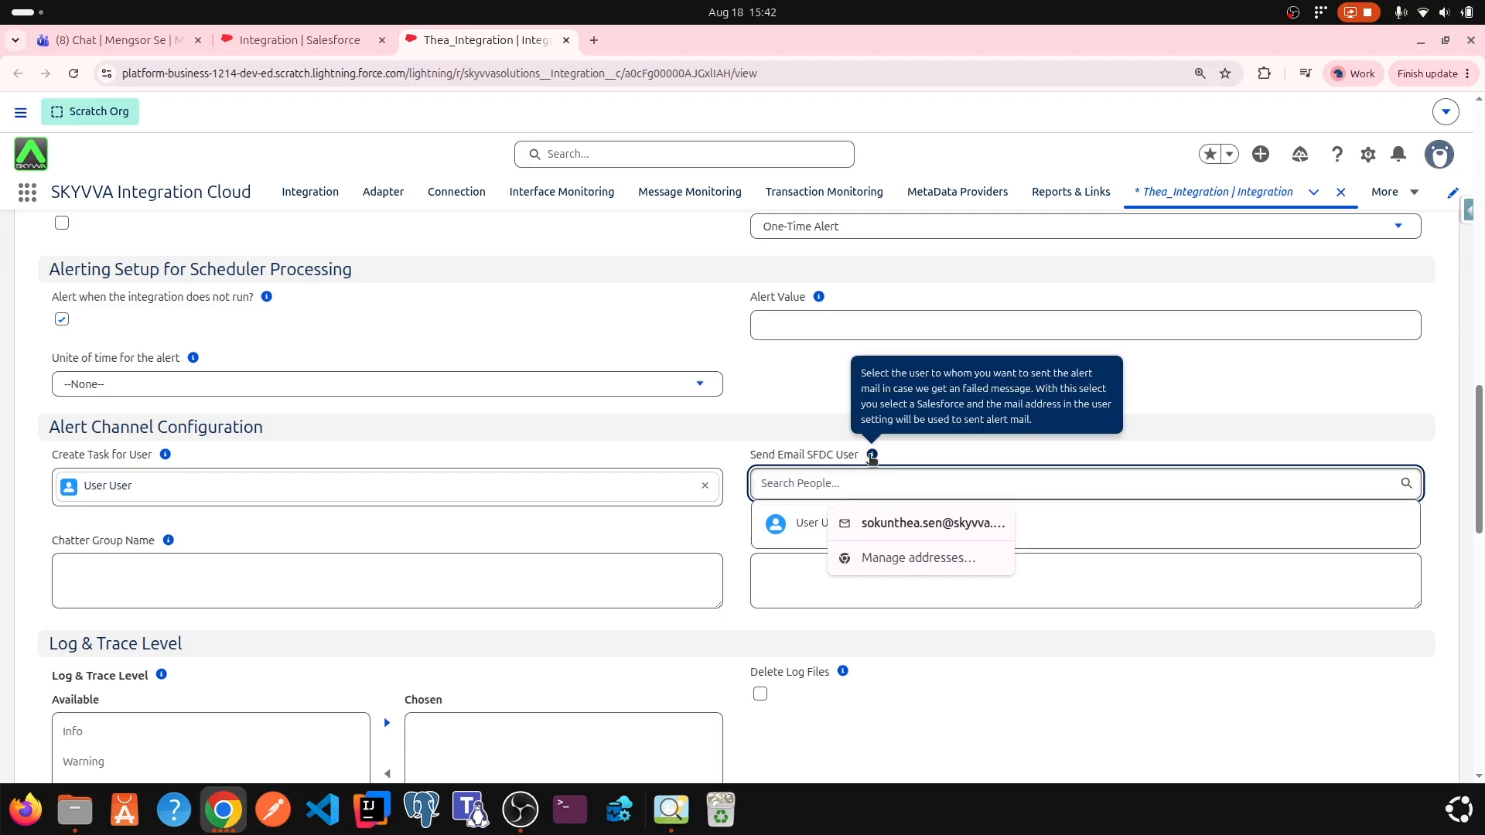
pyautogui.click(1081, 545)
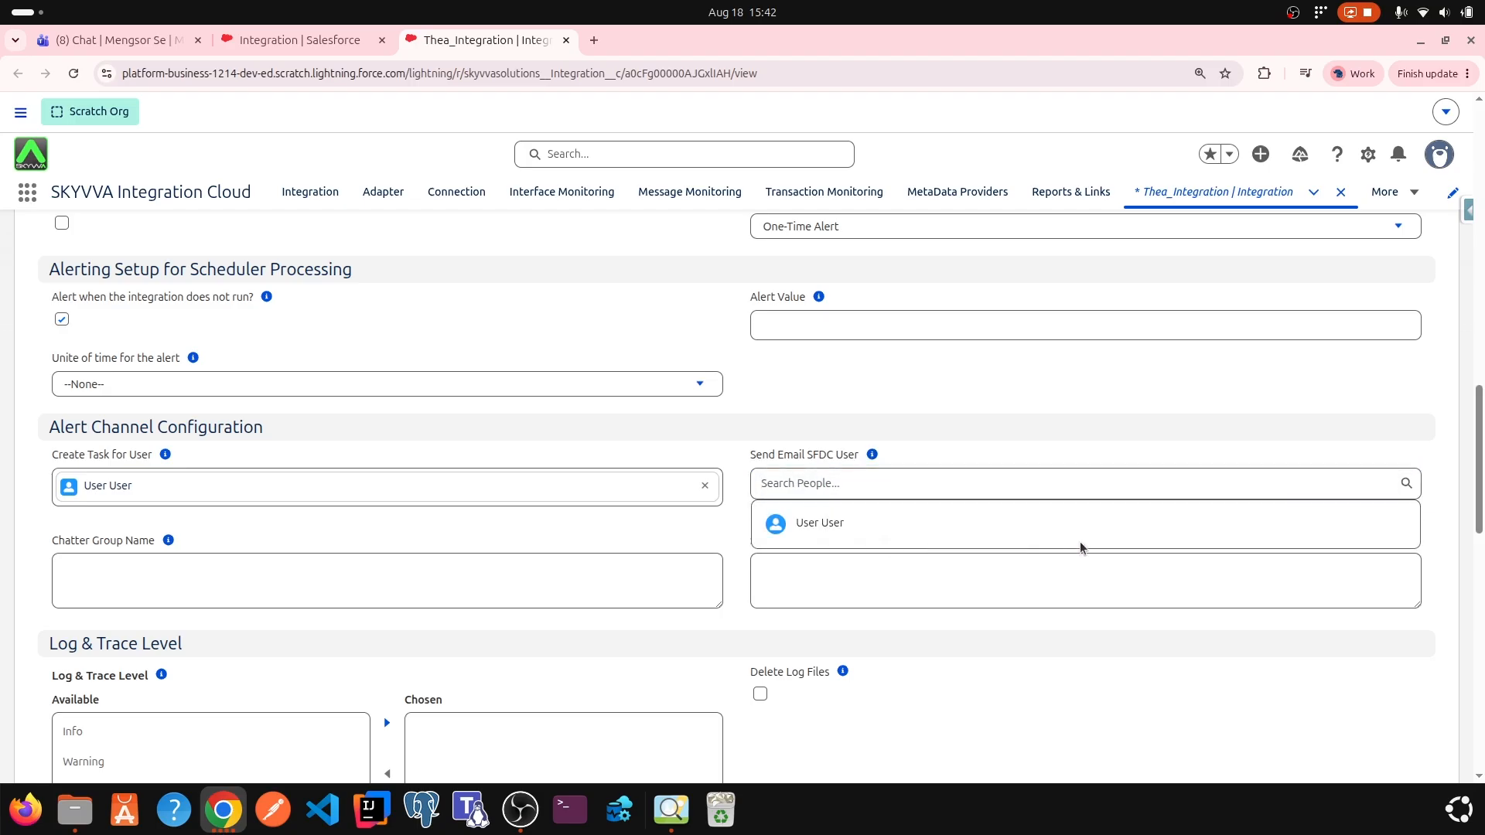
pyautogui.moveTo(873, 456)
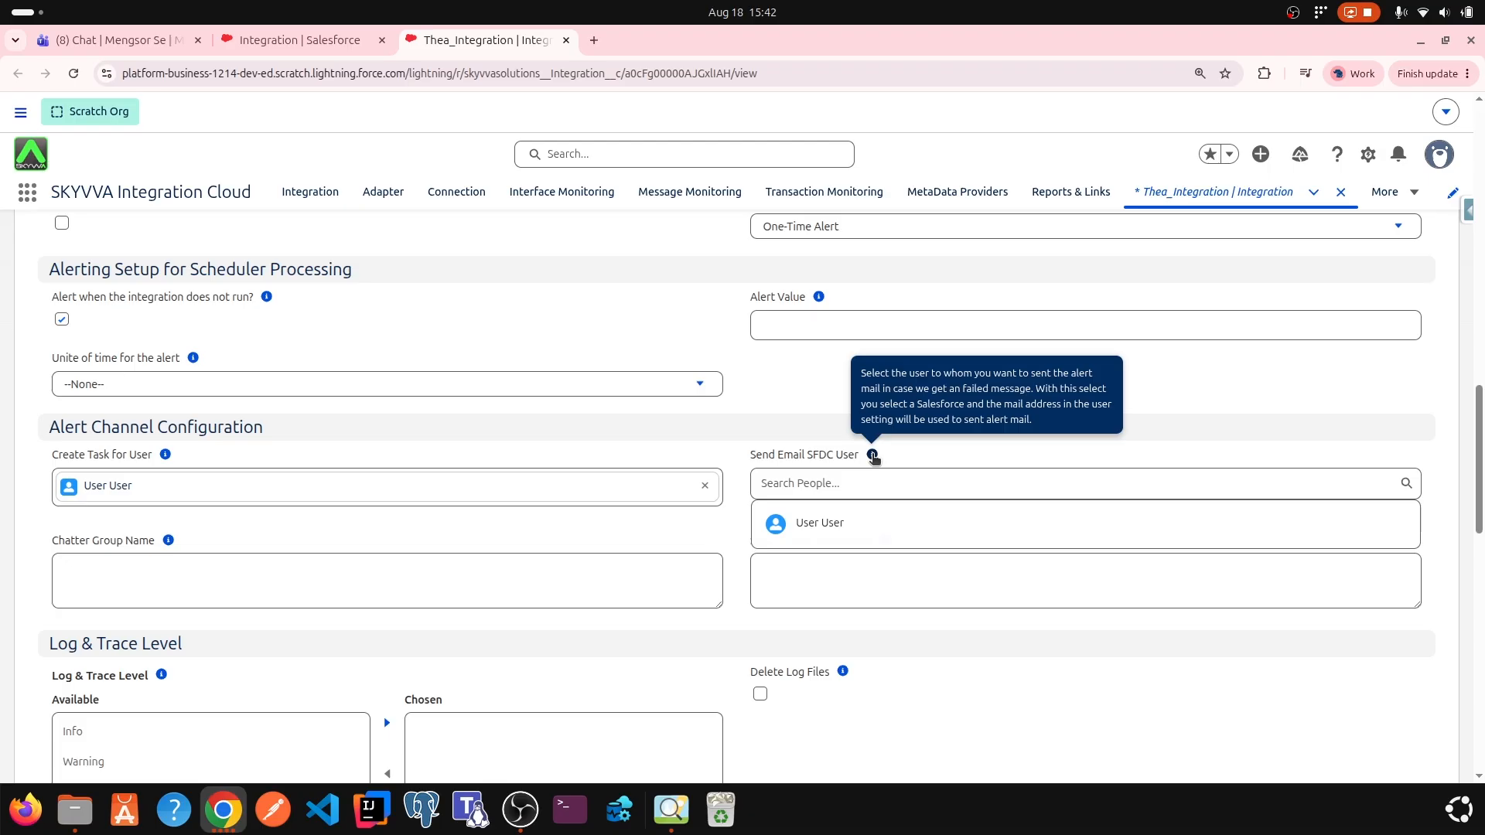
pyautogui.click(866, 516)
pyautogui.moveTo(887, 540)
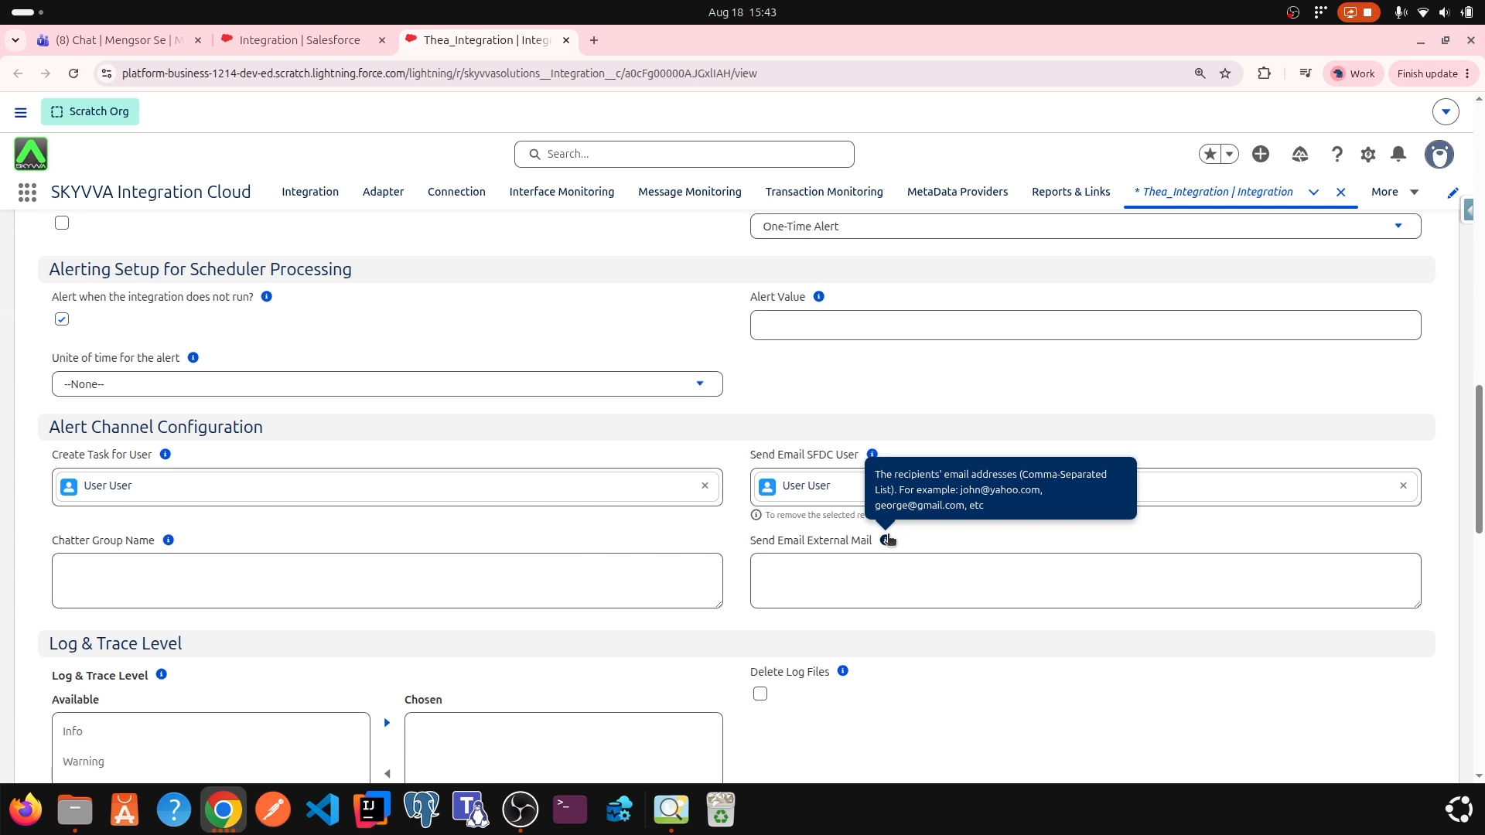
pyautogui.click(888, 540)
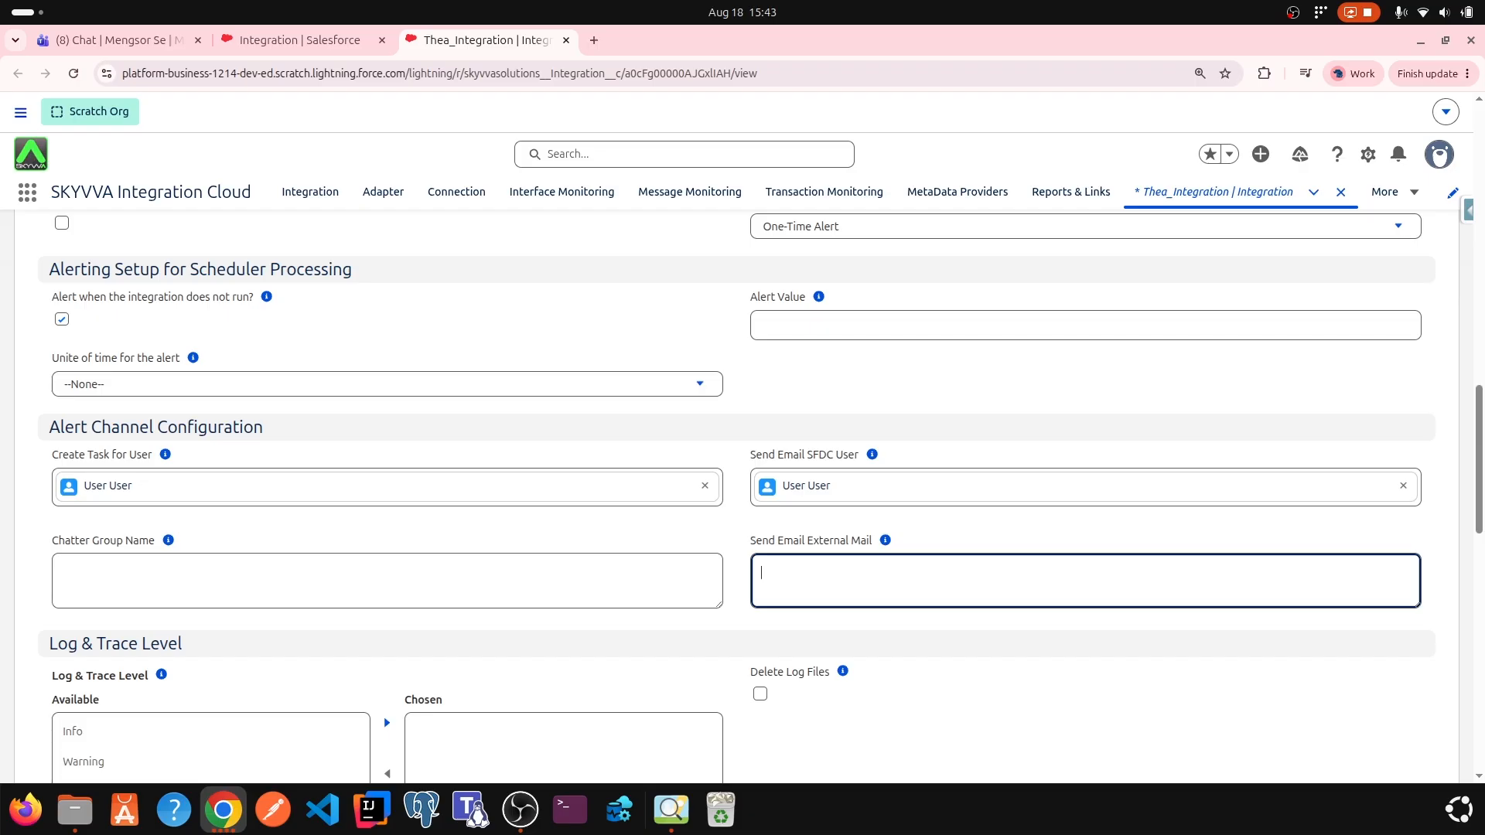
# Read the Log & Trace Level help text and add Info, Warning and Error to its chosen levels
pyautogui.scroll(-9, 439, 545)
pyautogui.moveTo(185, 273); pyautogui.dragTo(36, 275)
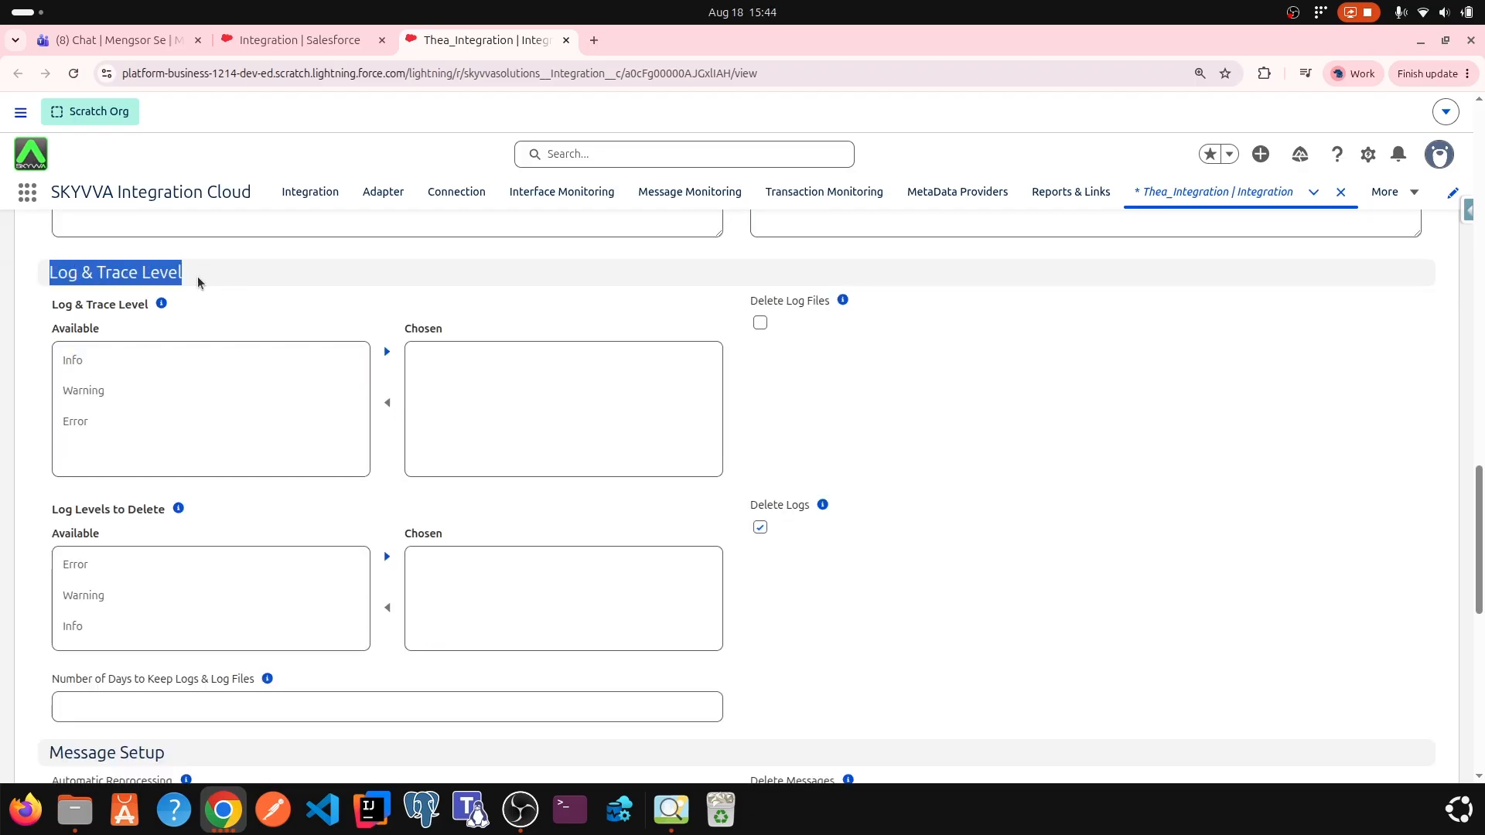
pyautogui.click(163, 305)
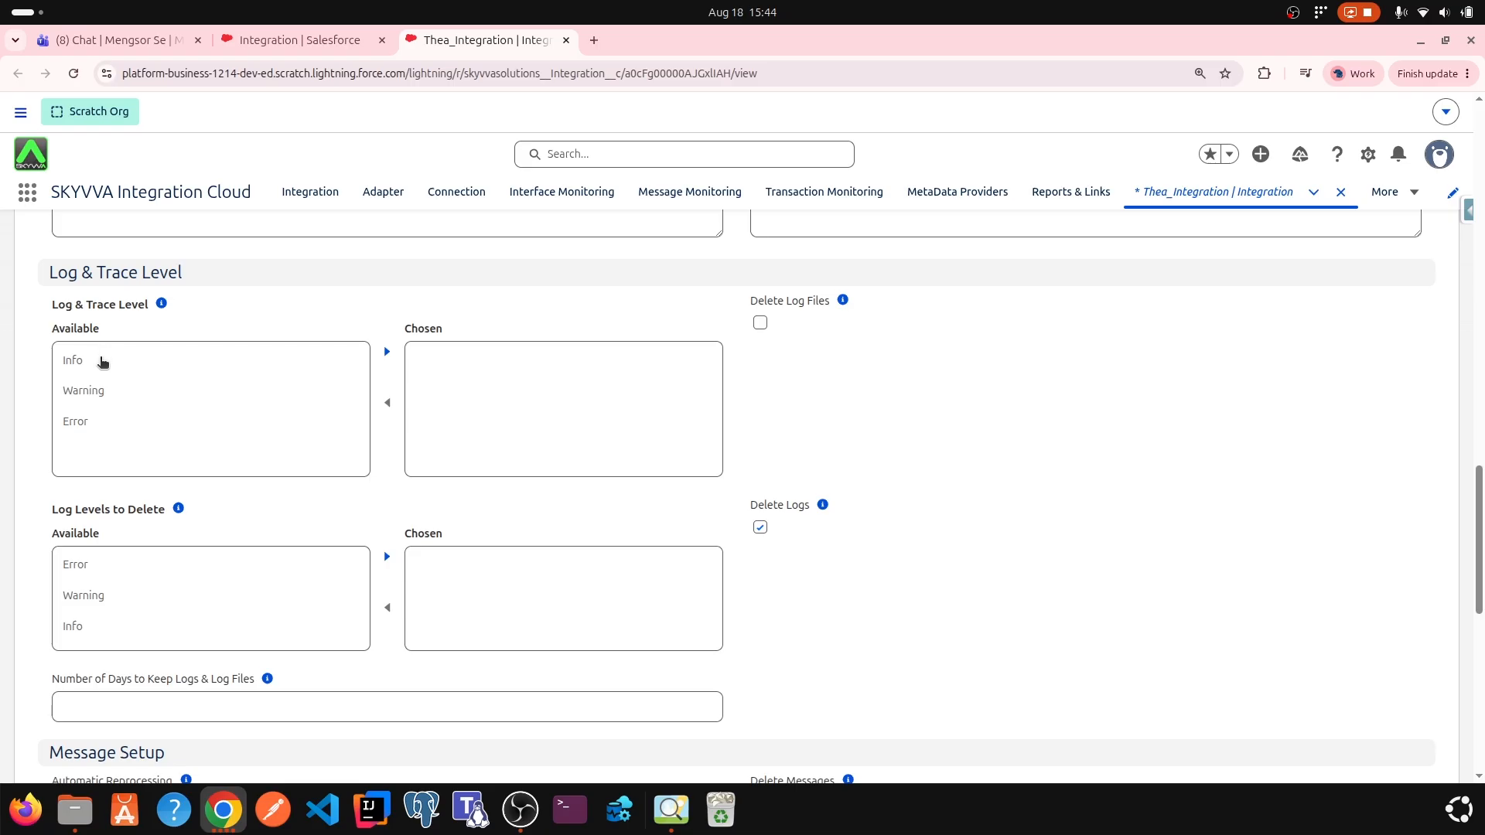
pyautogui.click(102, 389)
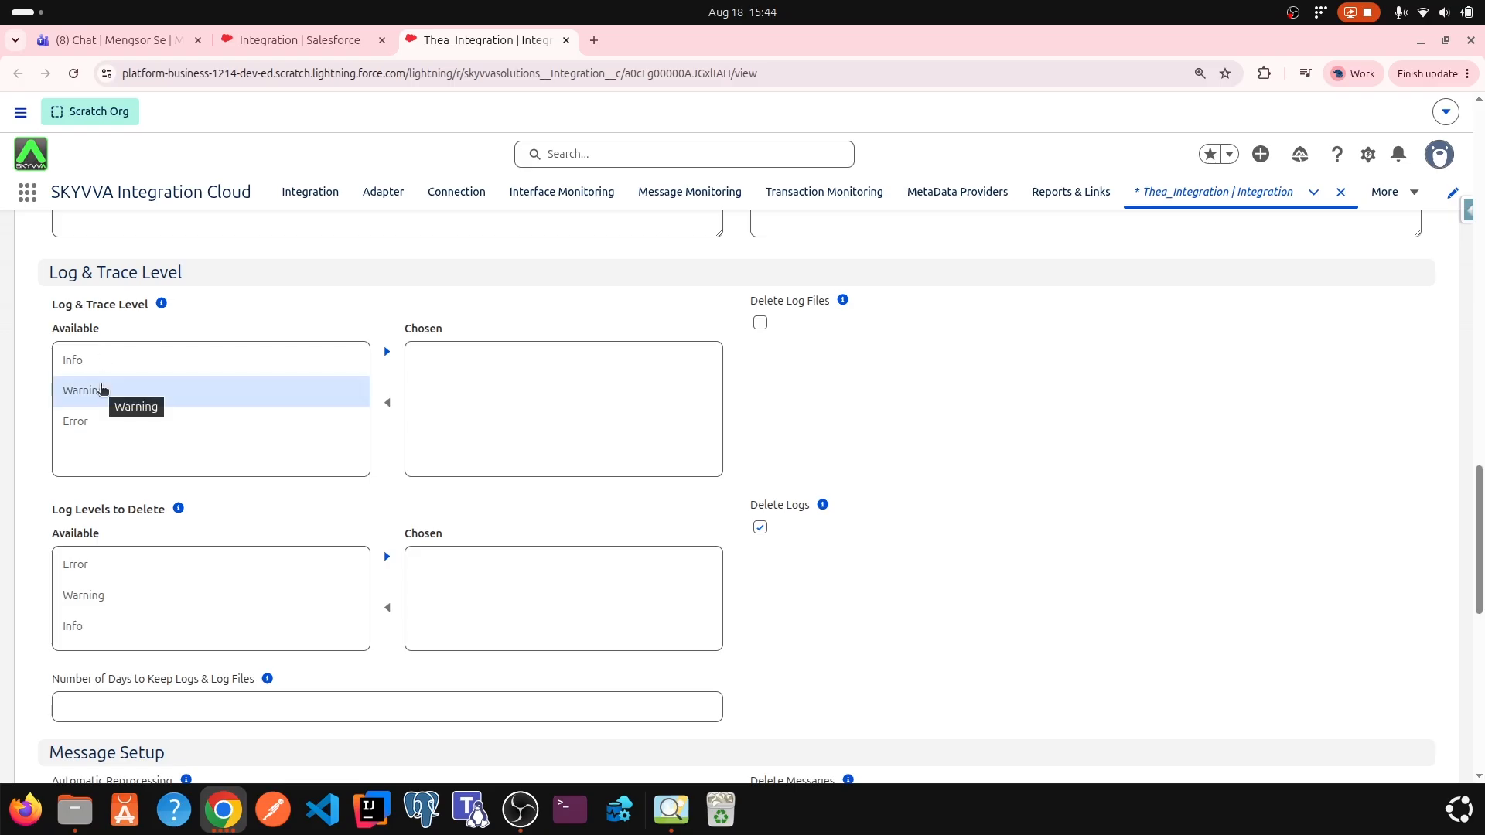
pyautogui.click(102, 414)
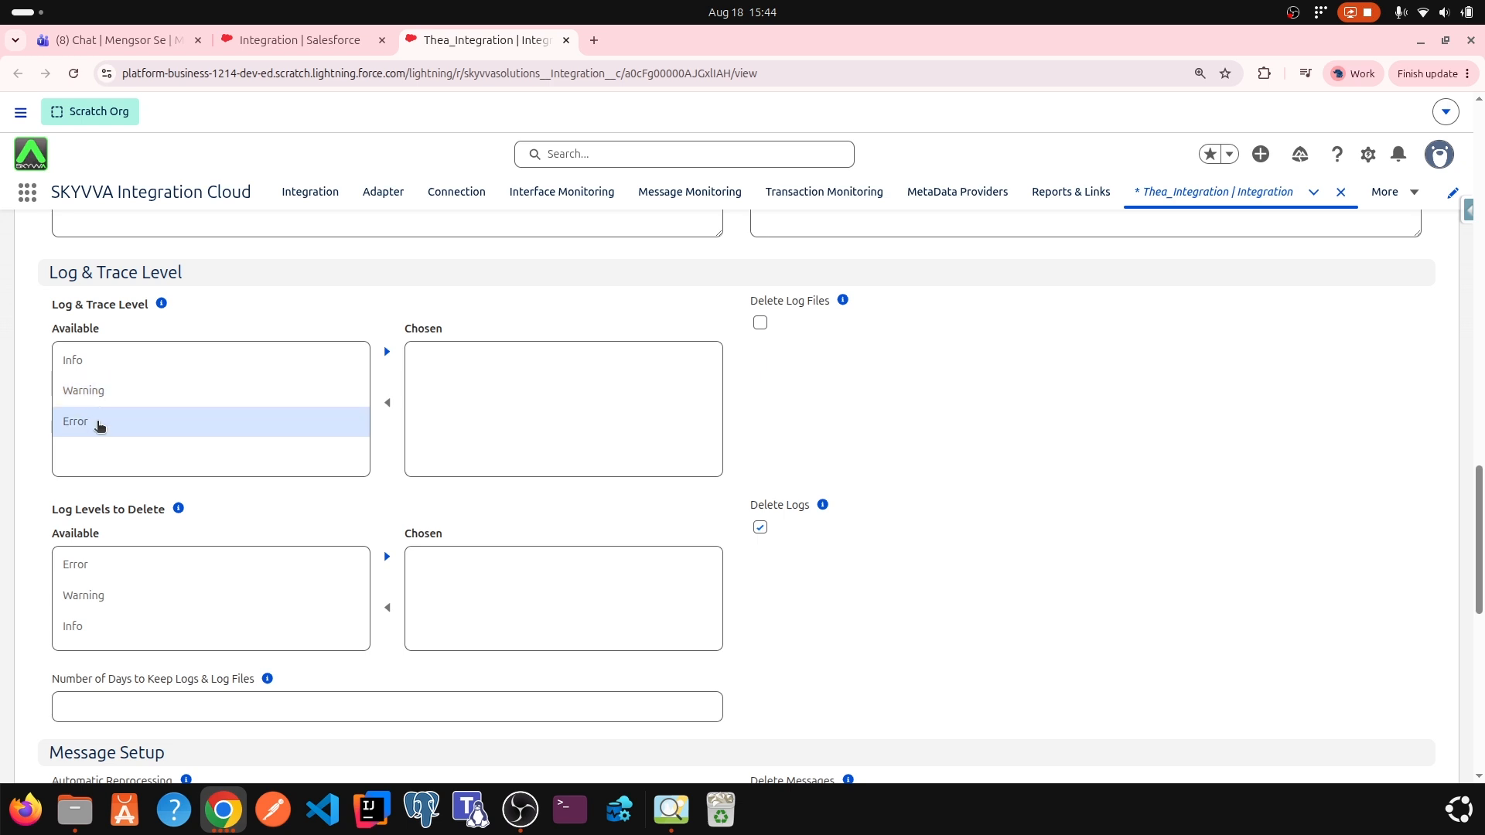
pyautogui.click(99, 424)
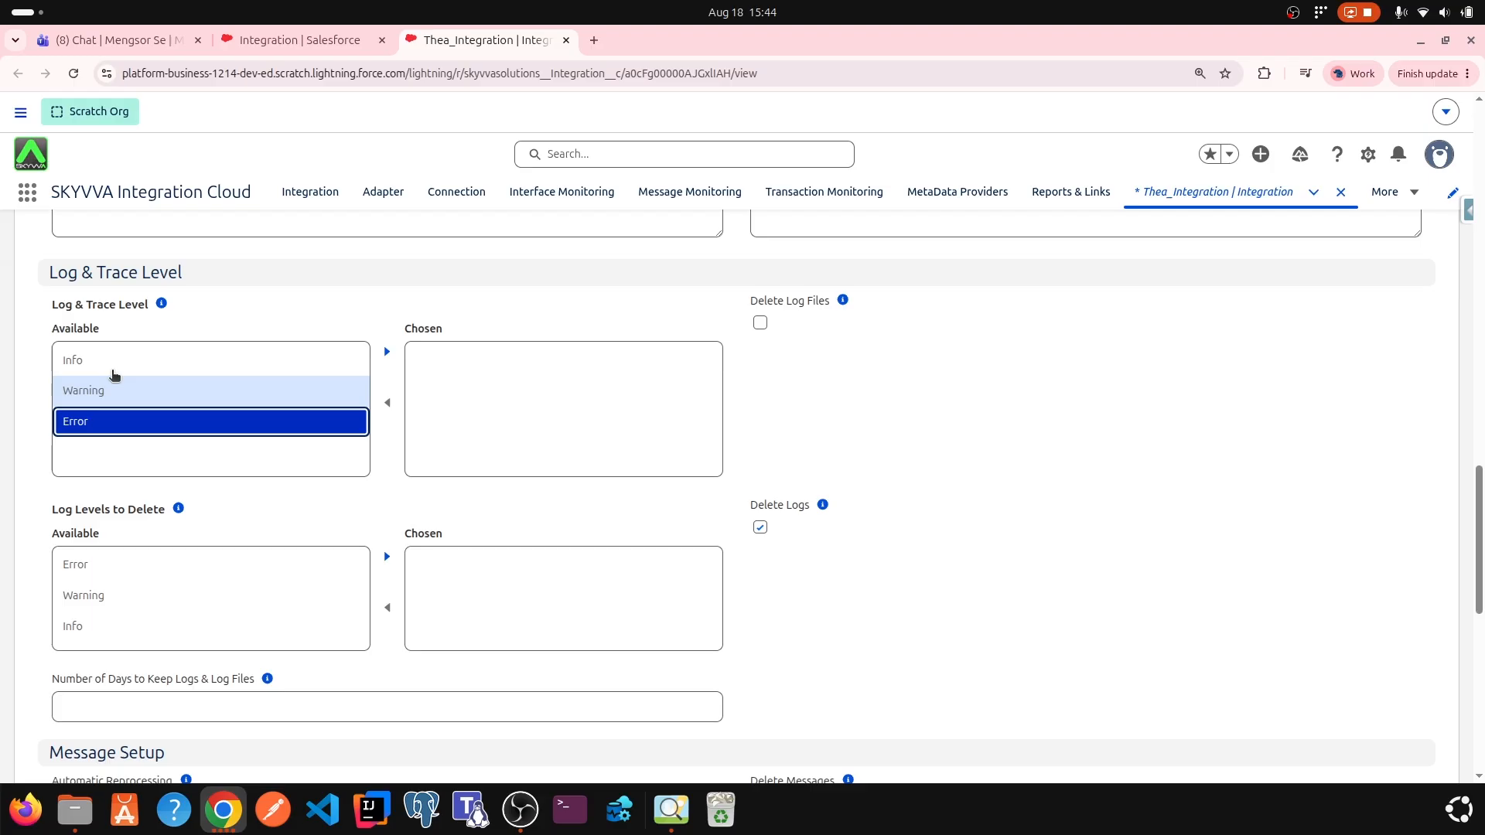
pyautogui.keyDown('shift'); pyautogui.click(114, 374); pyautogui.keyUp('shift')
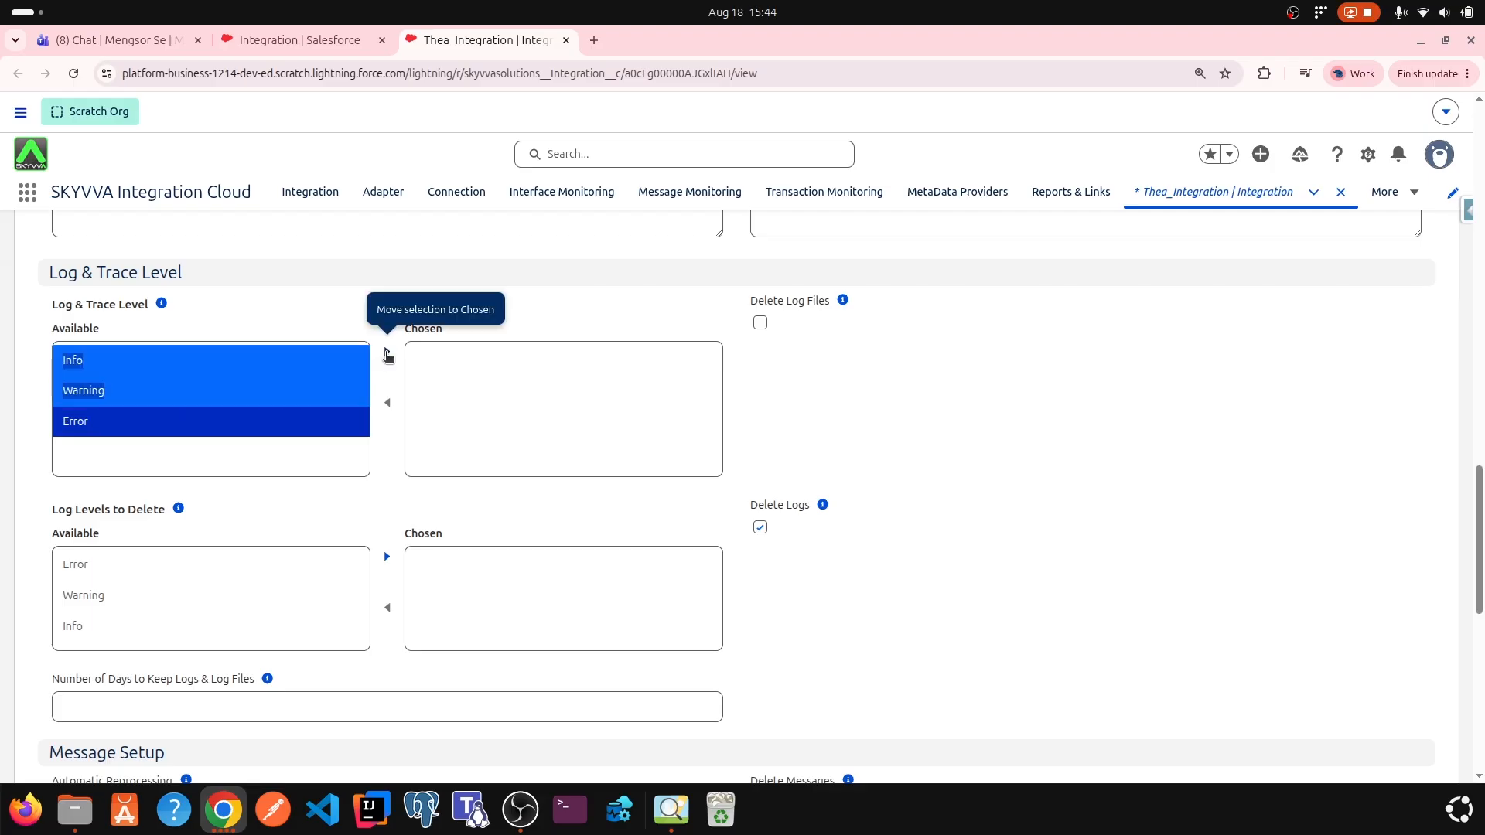
pyautogui.click(387, 353)
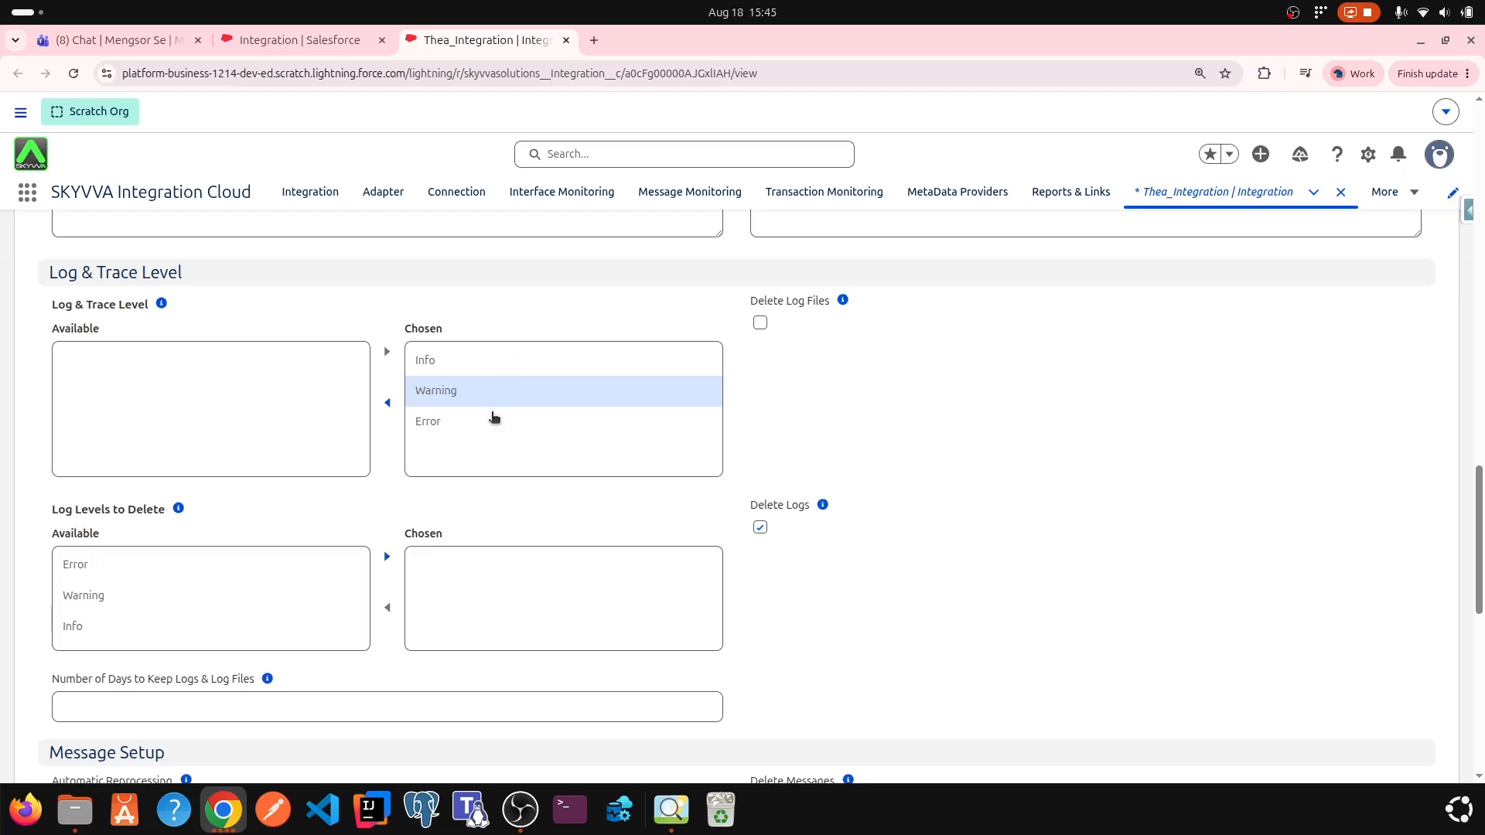
# Read the help texts of Delete Log Files and Delete Logs and review the Log Levels to Delete options
pyautogui.moveTo(842, 301)
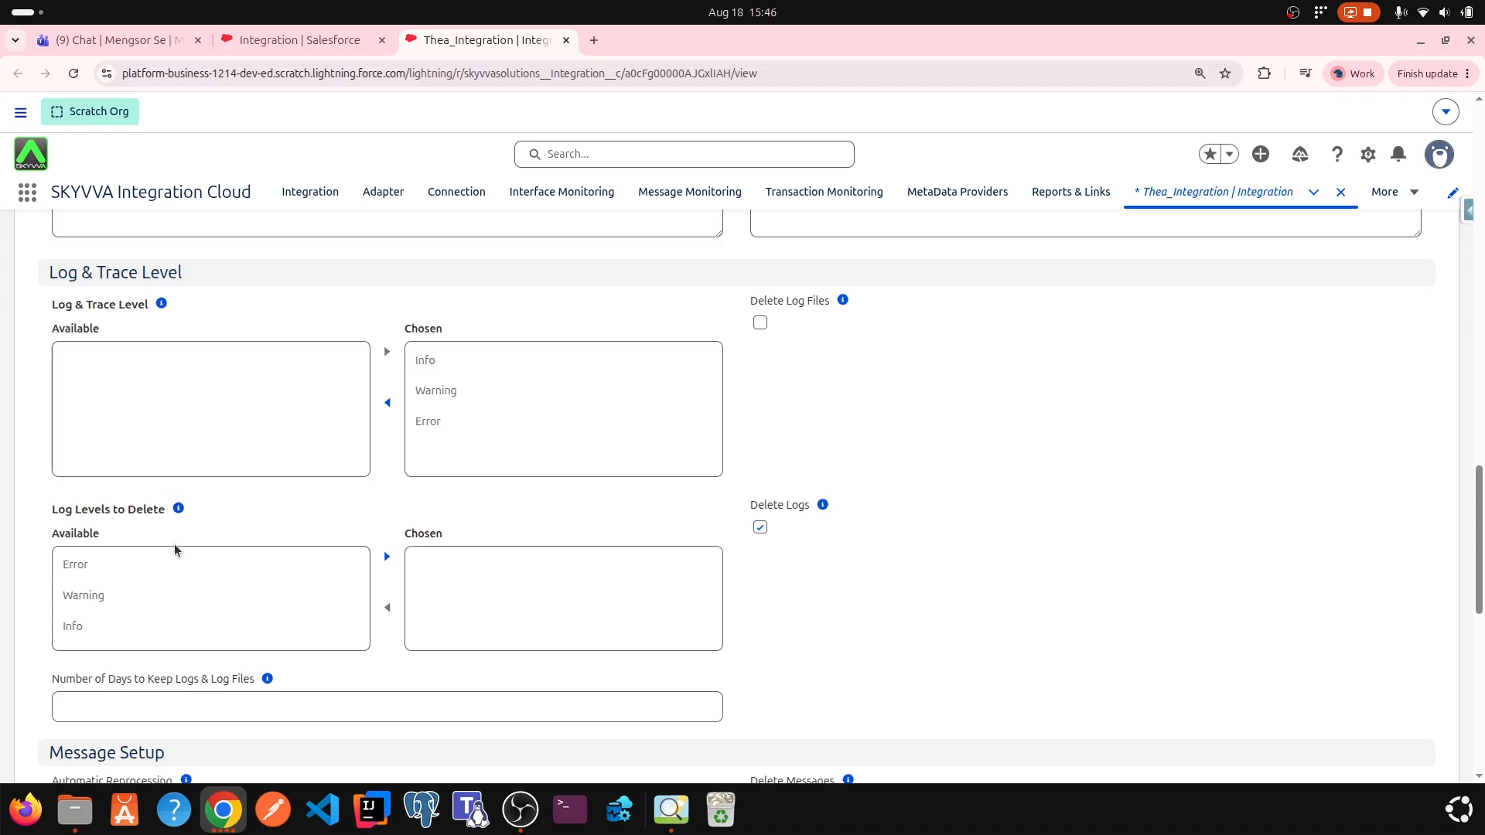
pyautogui.click(169, 628)
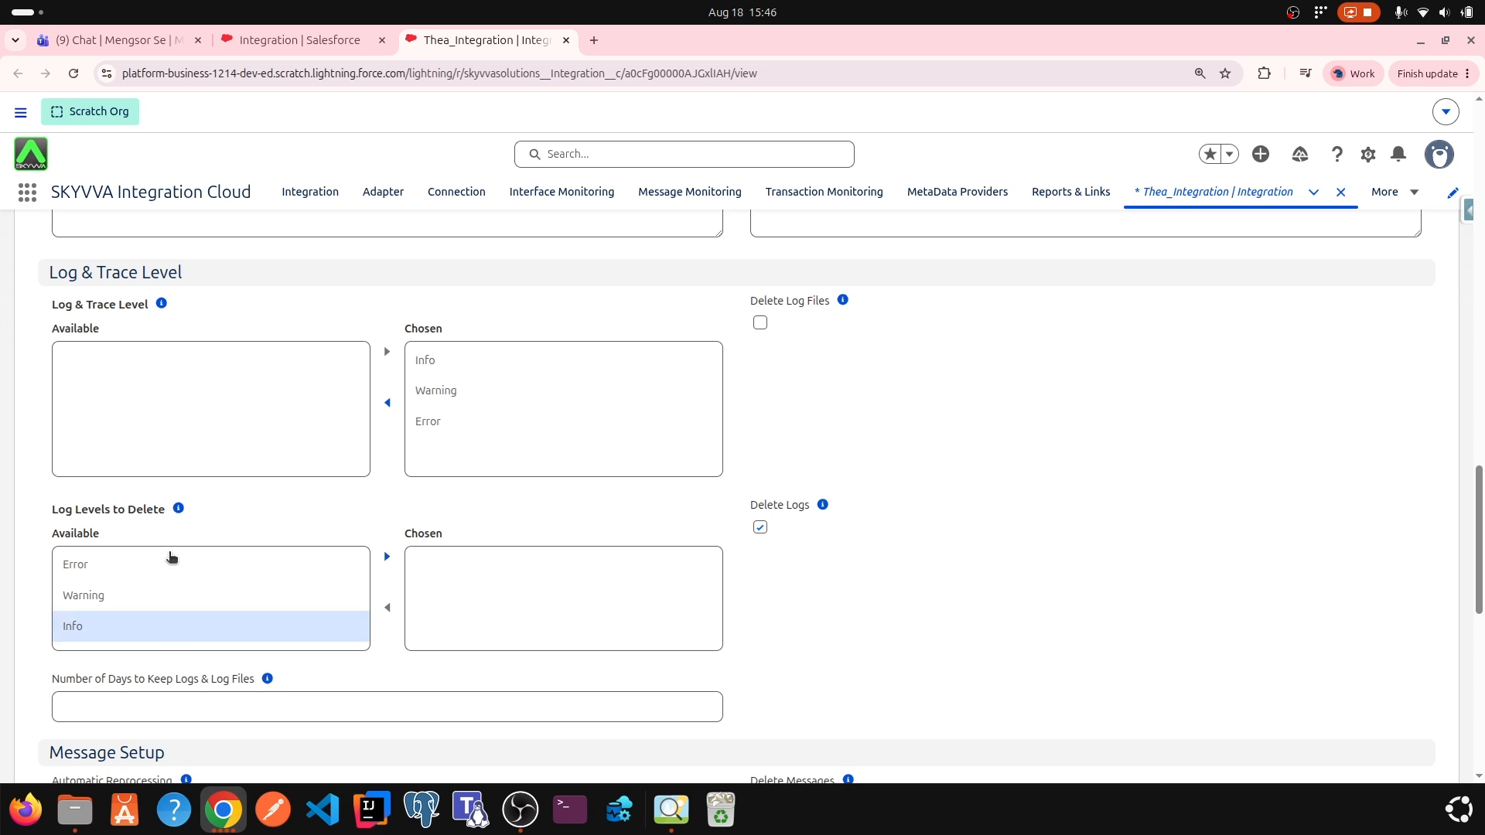
pyautogui.scroll(-1, 735, 502)
pyautogui.moveTo(823, 412)
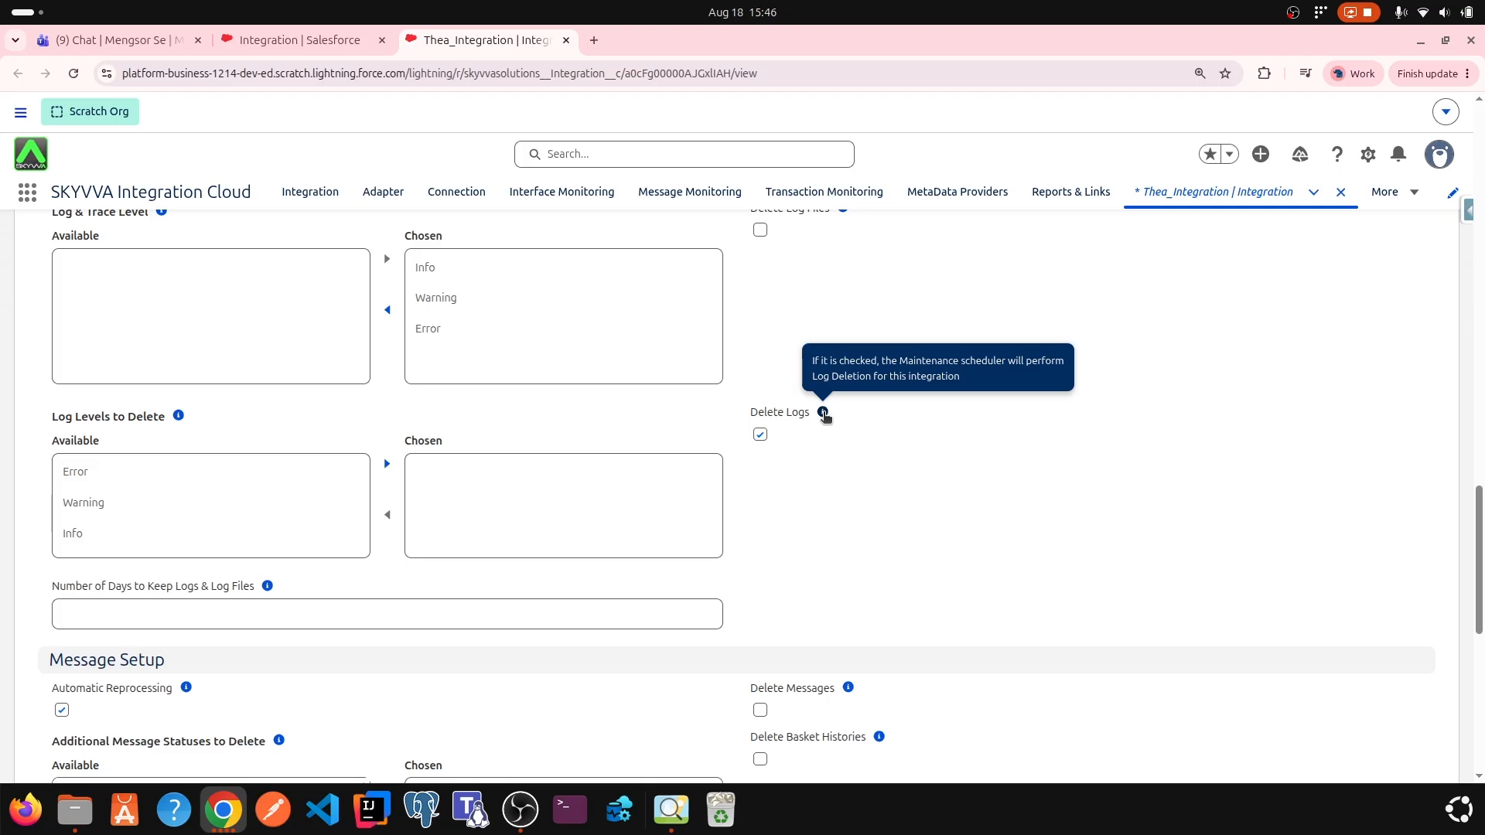
# Read the help text of Number of Days to Keep Logs & Log Files and set the value to 30
pyautogui.click(288, 604)
pyautogui.moveTo(268, 587)
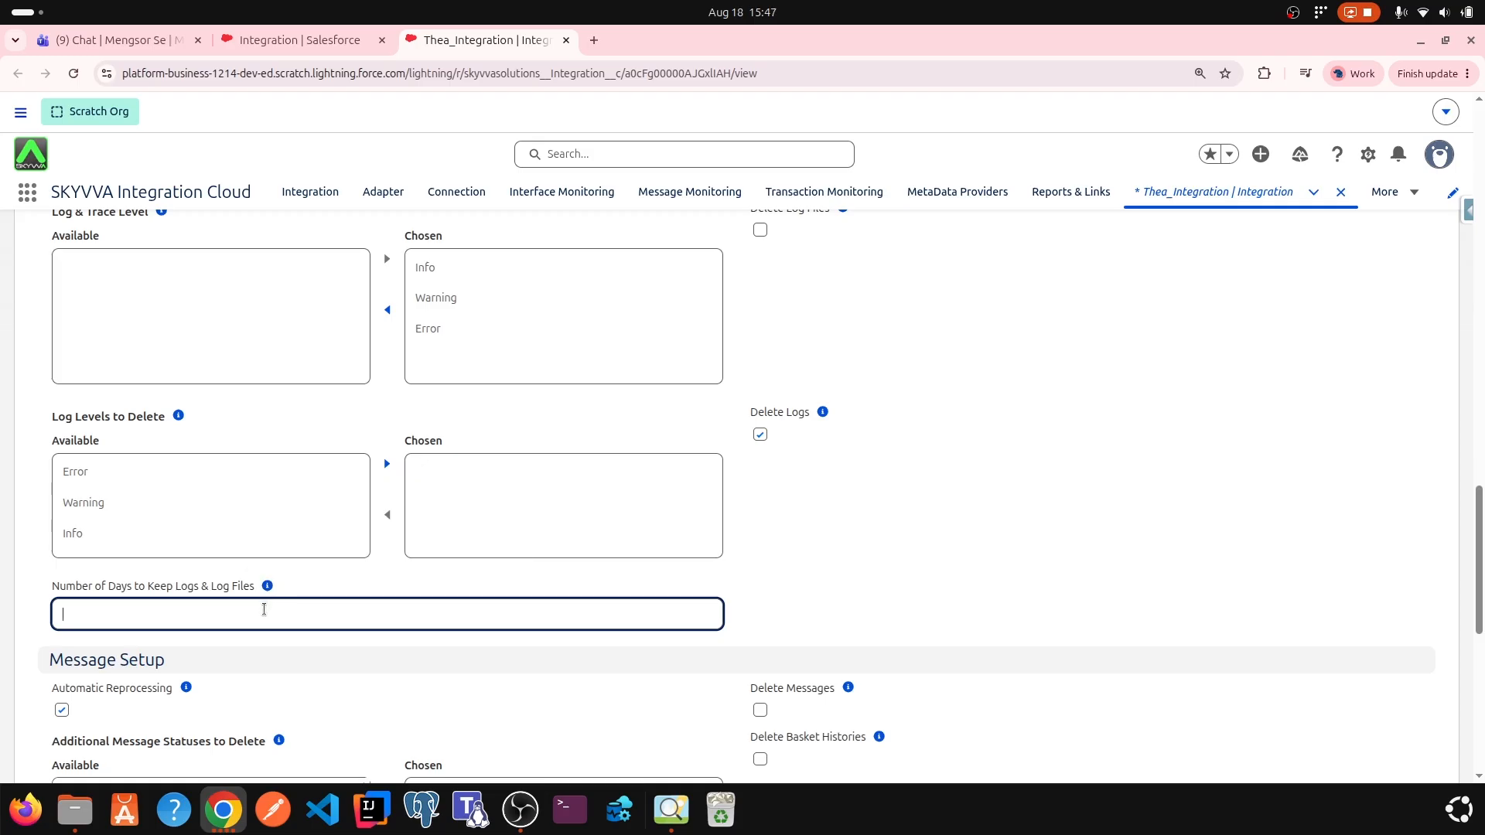
pyautogui.write('30')
# Read the help text of Automatic Reprocessing under Message Setup and disable the option
pyautogui.scroll(-4, 242, 616)
pyautogui.moveTo(171, 387); pyautogui.dragTo(34, 389)
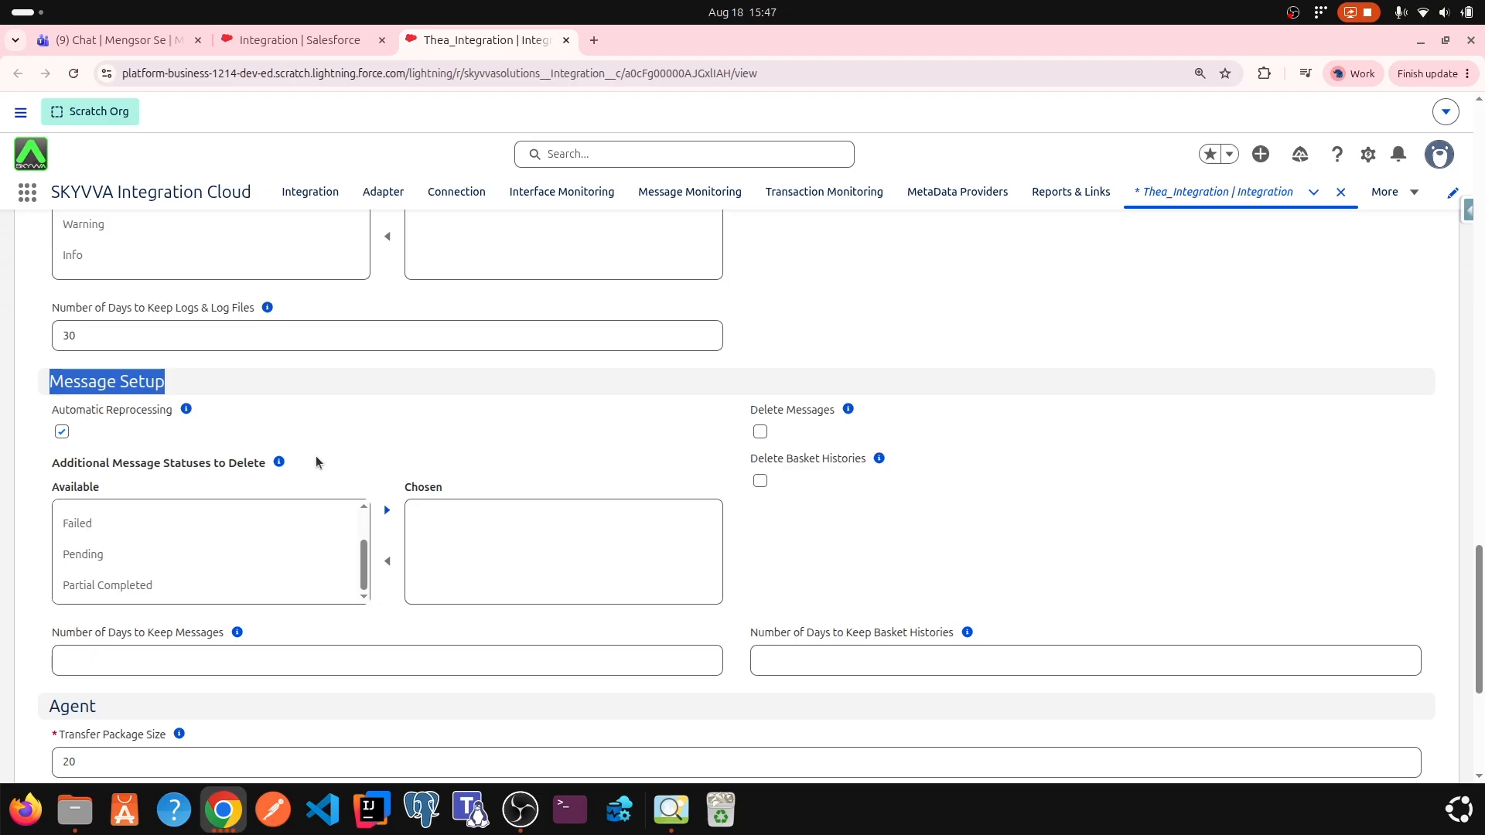
pyautogui.moveTo(185, 408)
pyautogui.click(201, 383)
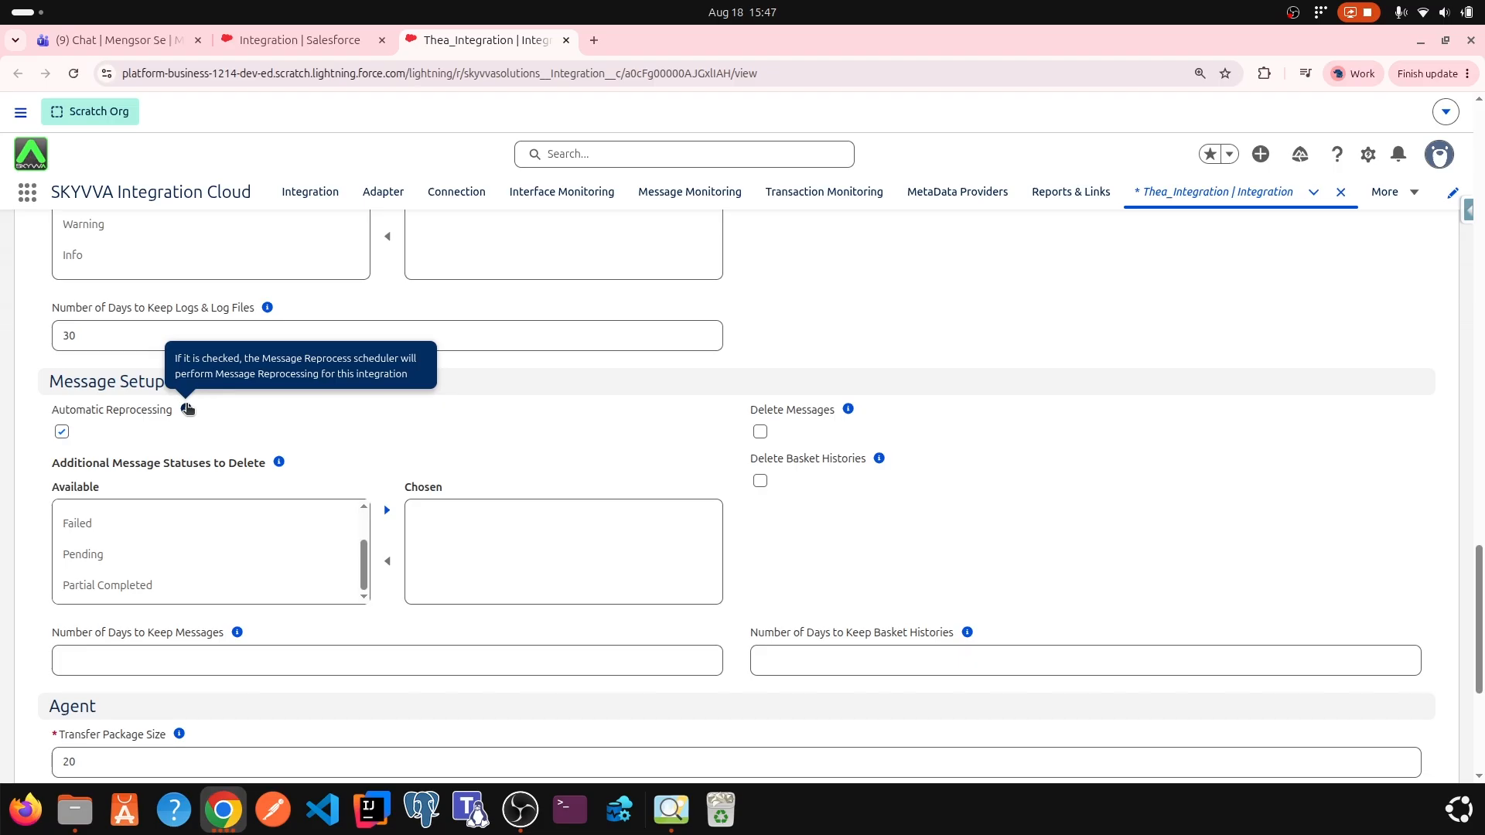
pyautogui.click(65, 436)
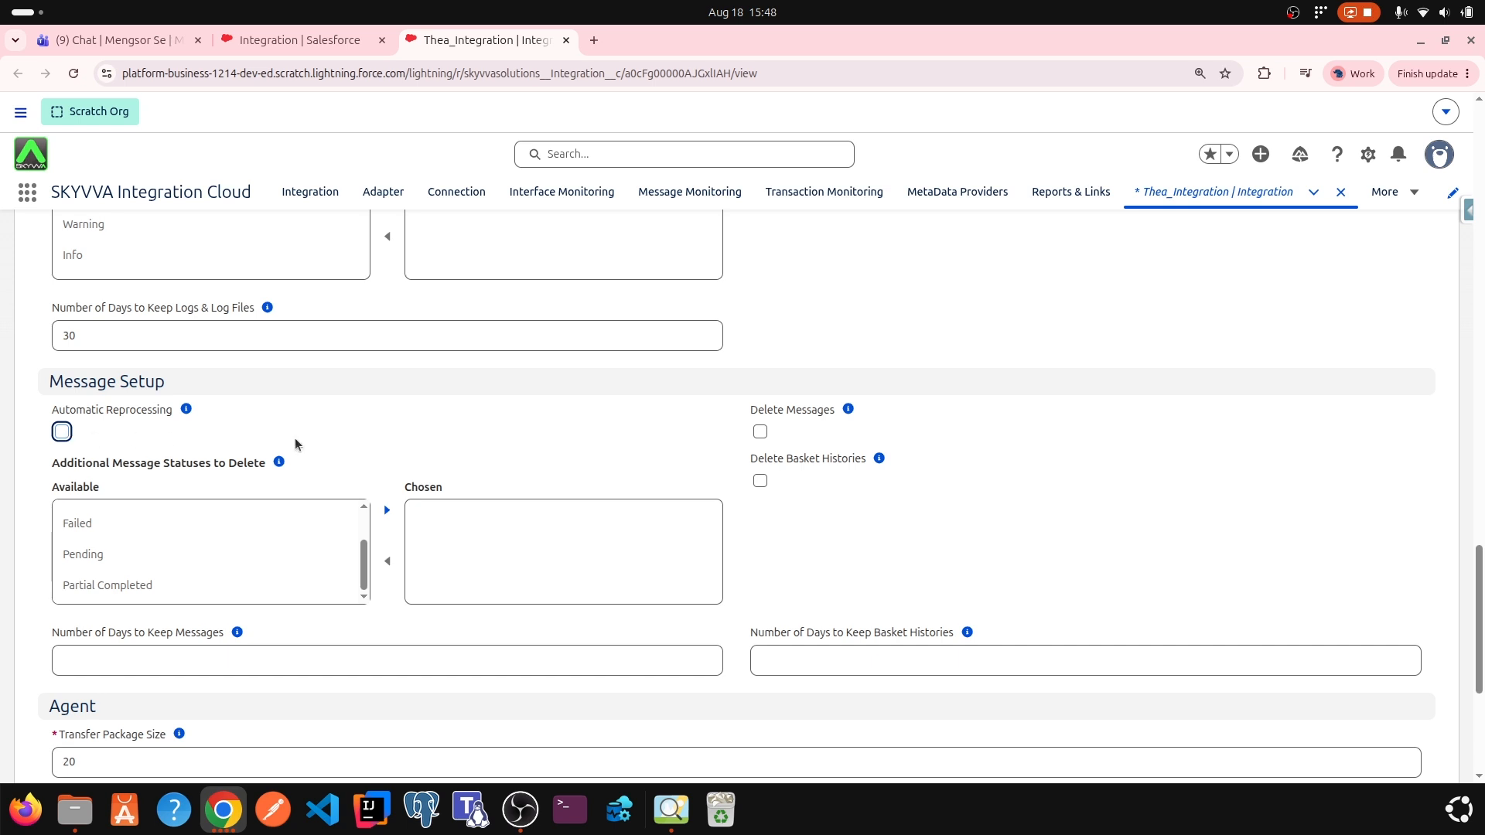
# Read the help texts of Delete Messages, Additional Message Statuses to Delete and Number of Days to Keep Messages
pyautogui.moveTo(848, 411)
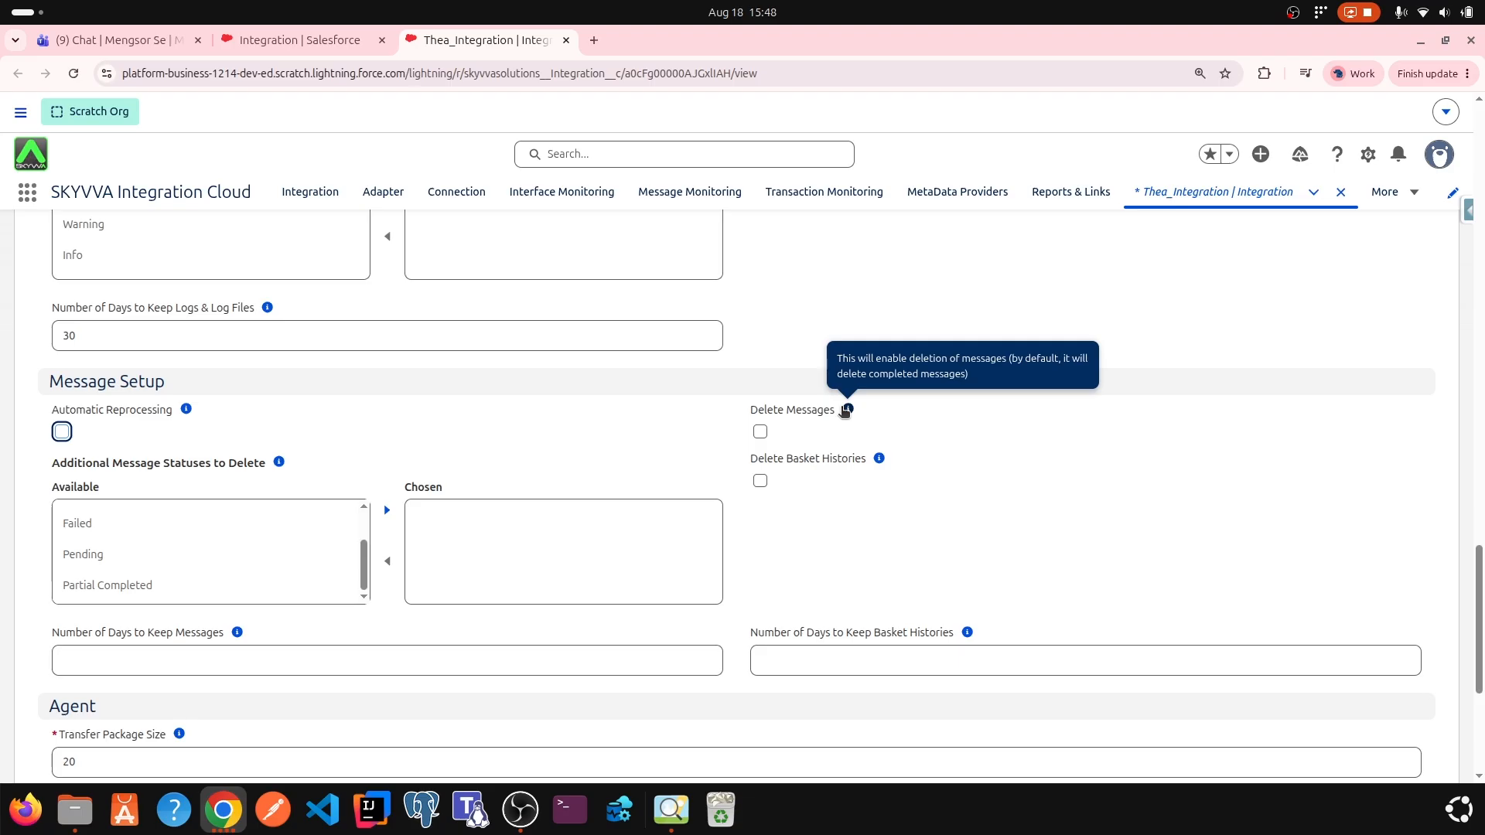
pyautogui.moveTo(280, 464)
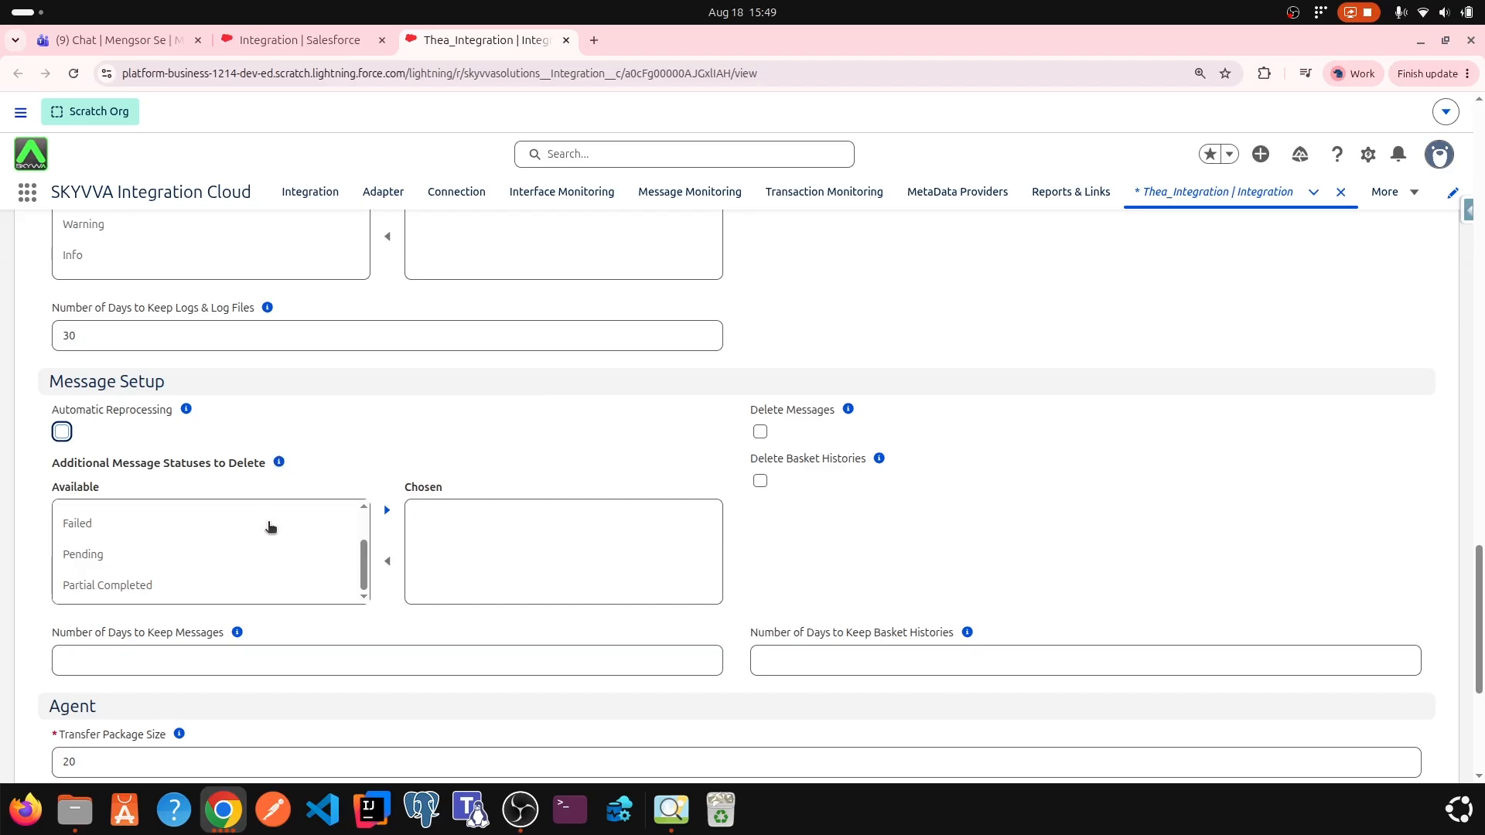
pyautogui.click(270, 577)
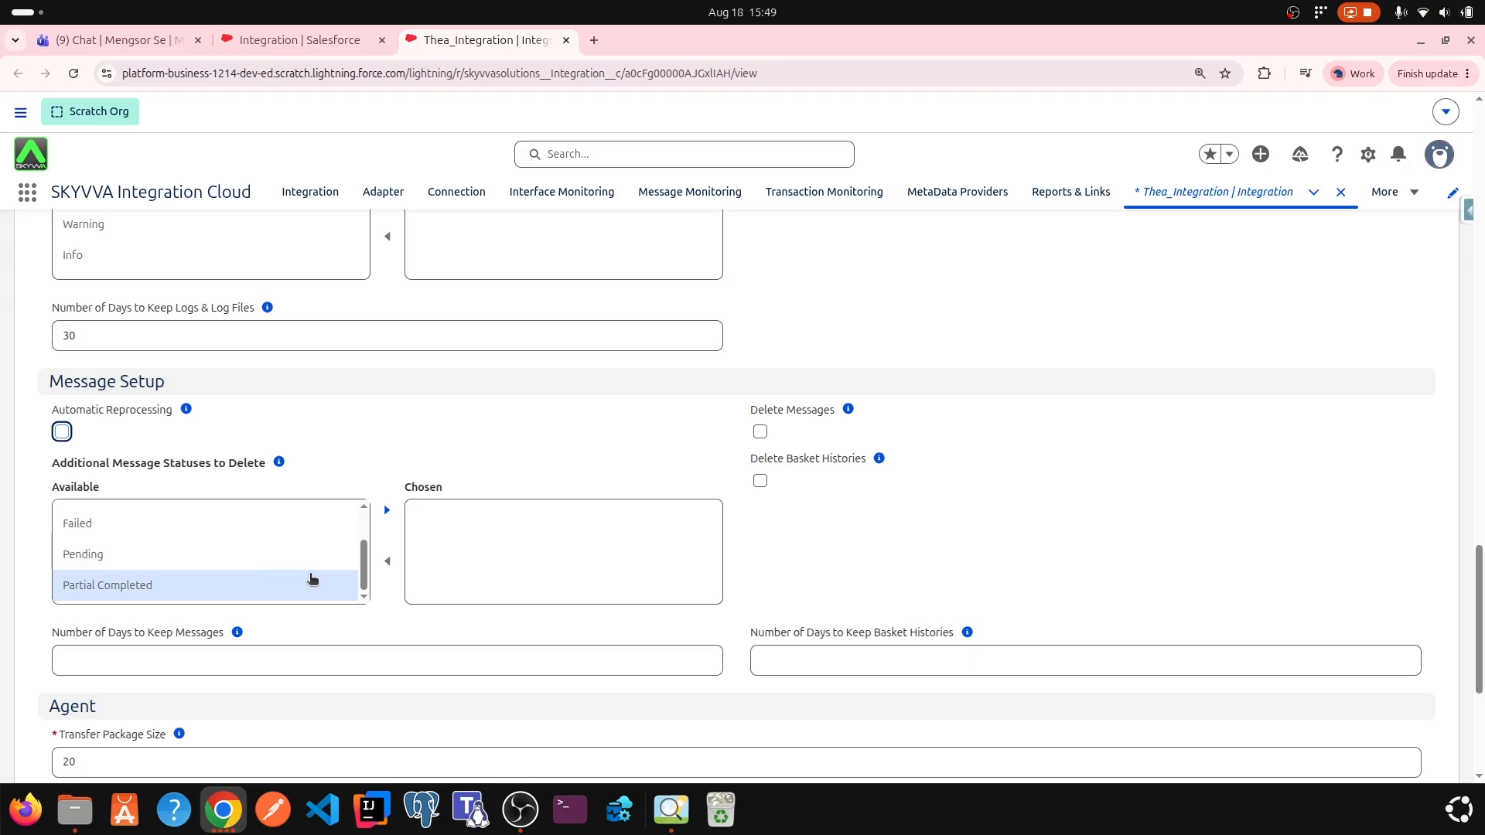
pyautogui.click(255, 660)
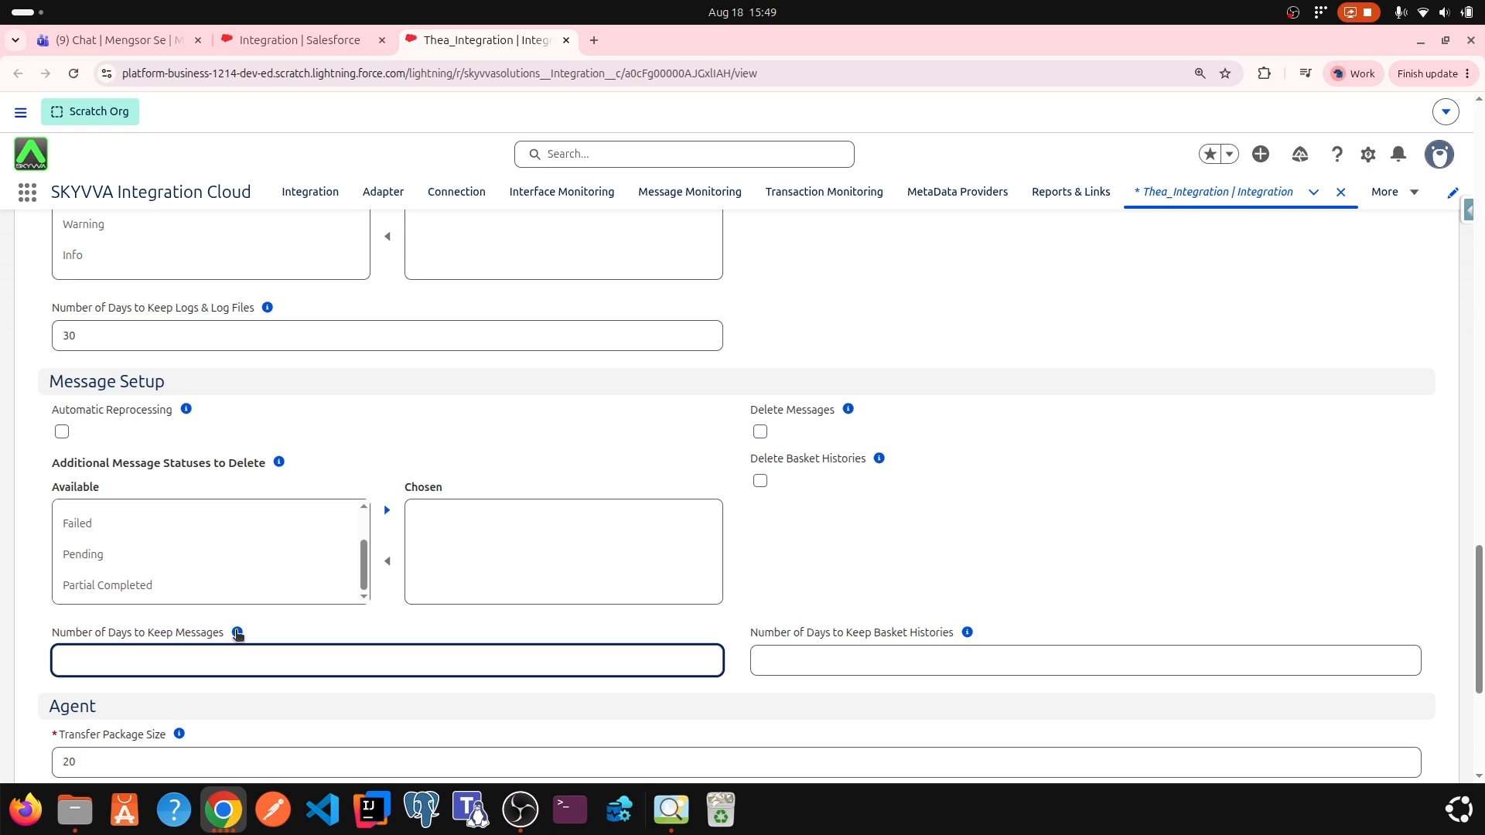
pyautogui.moveTo(237, 634)
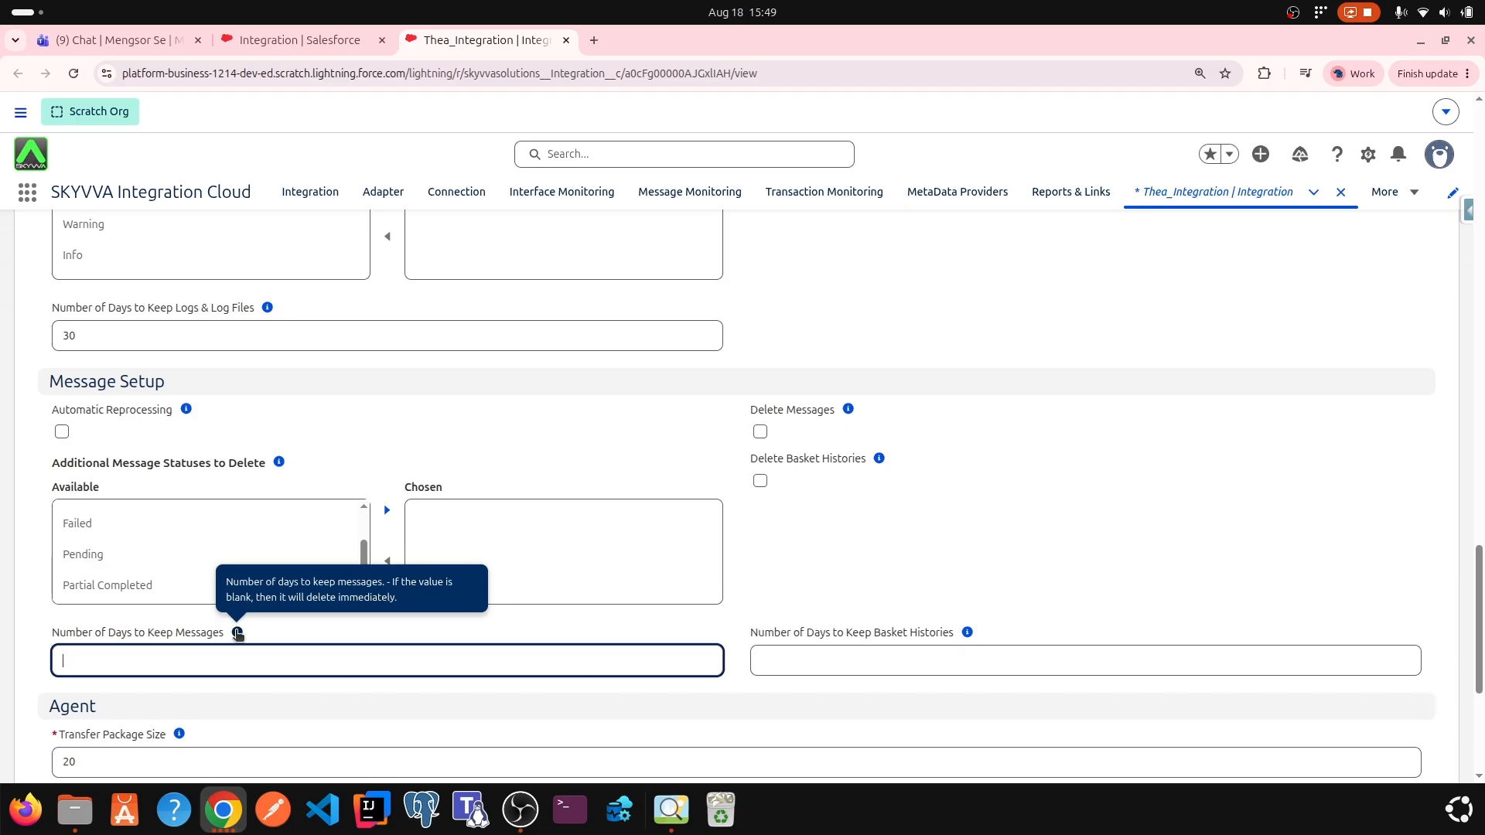
# Read the help texts of Delete Basket Histories and Number of Days to Keep Basket Histories
pyautogui.click(880, 459)
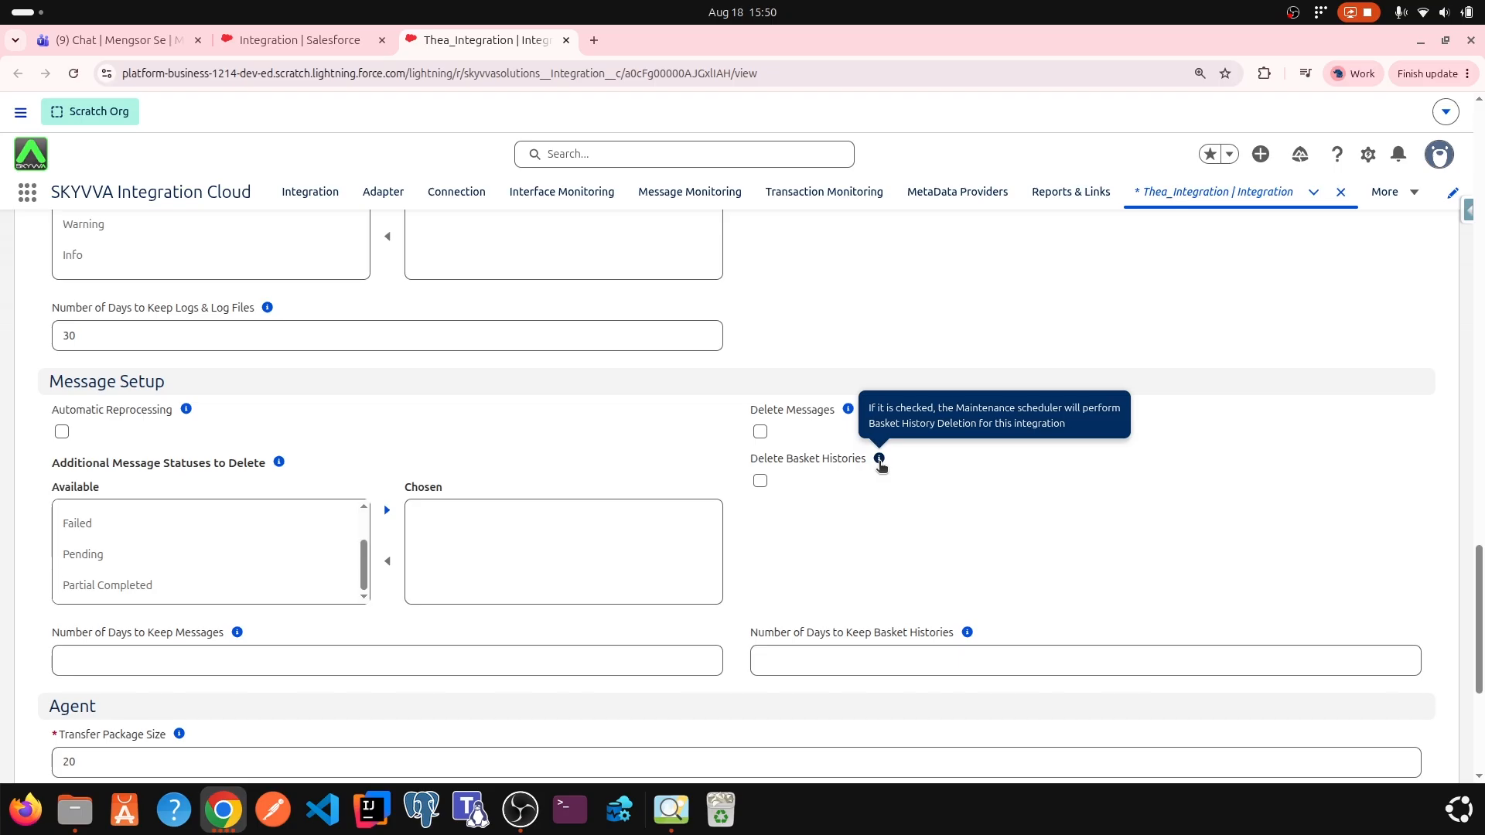
pyautogui.click(953, 652)
pyautogui.moveTo(968, 634)
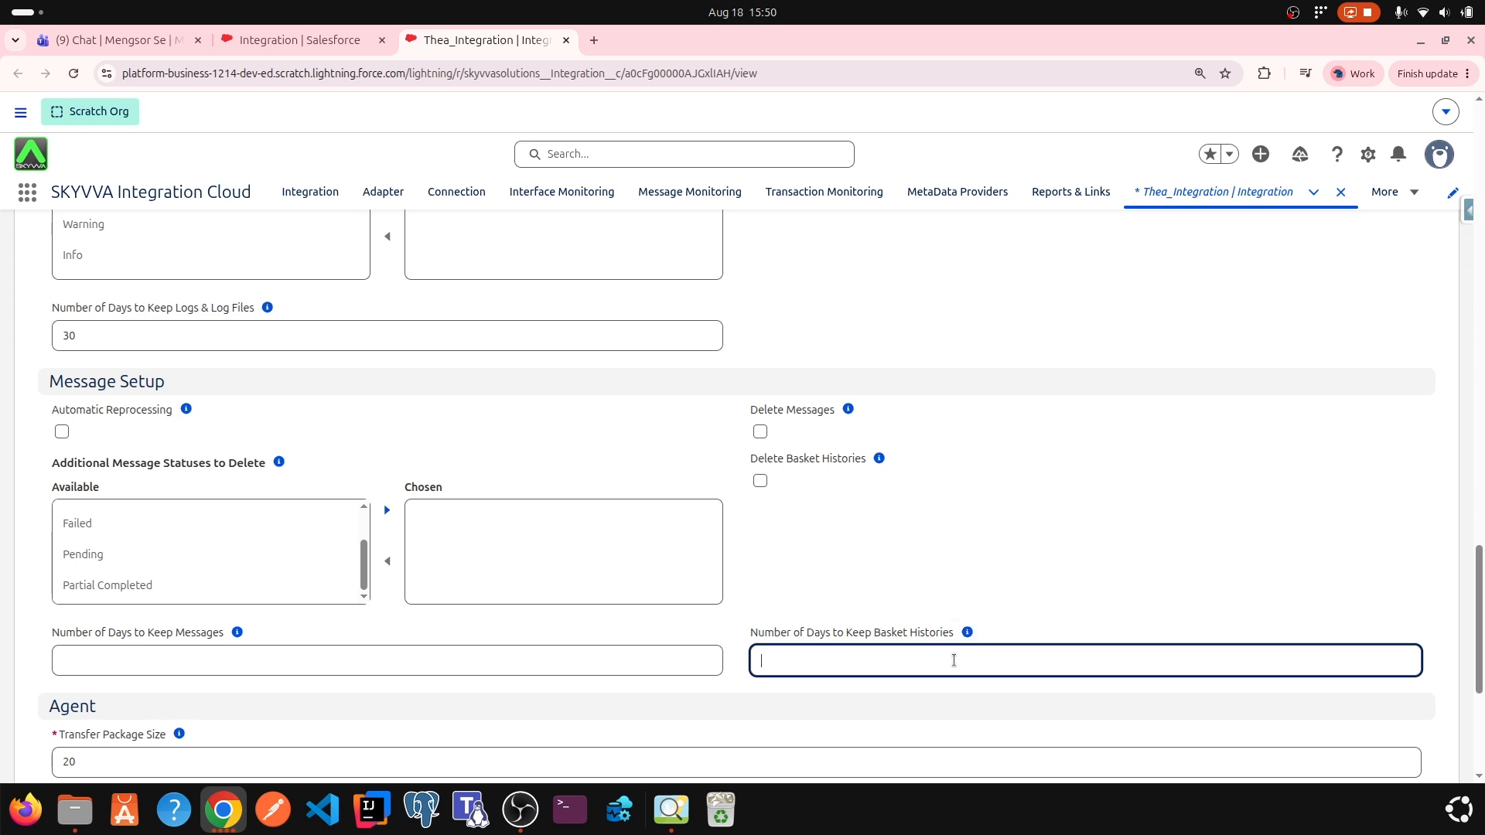
# Examine Transfer Package Size in the Agent section, reading its help text and highlighting its value
pyautogui.scroll(-3, 124, 397)
pyautogui.moveTo(100, 428); pyautogui.dragTo(26, 428)
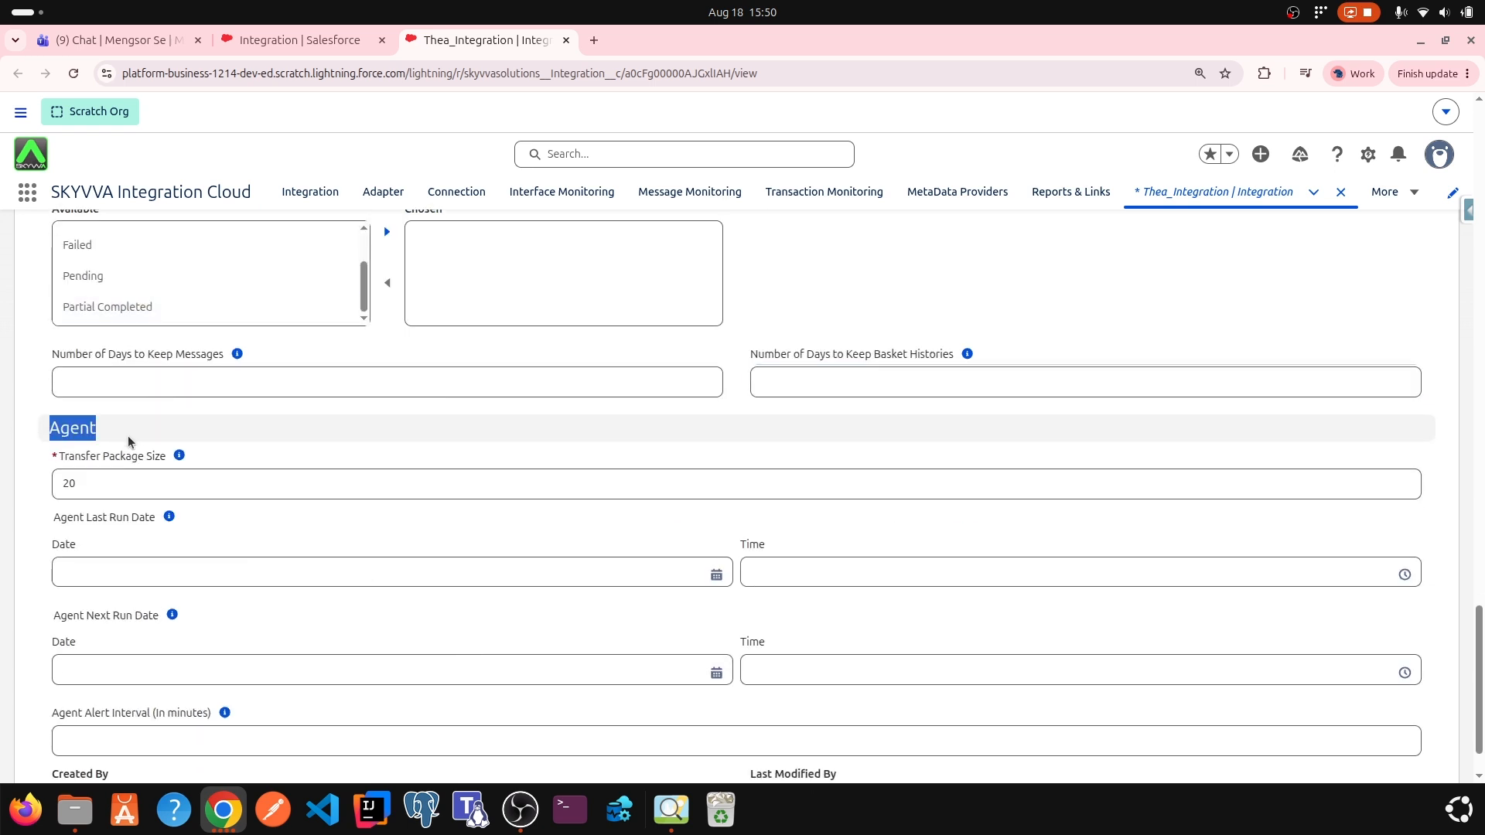
pyautogui.click(206, 460)
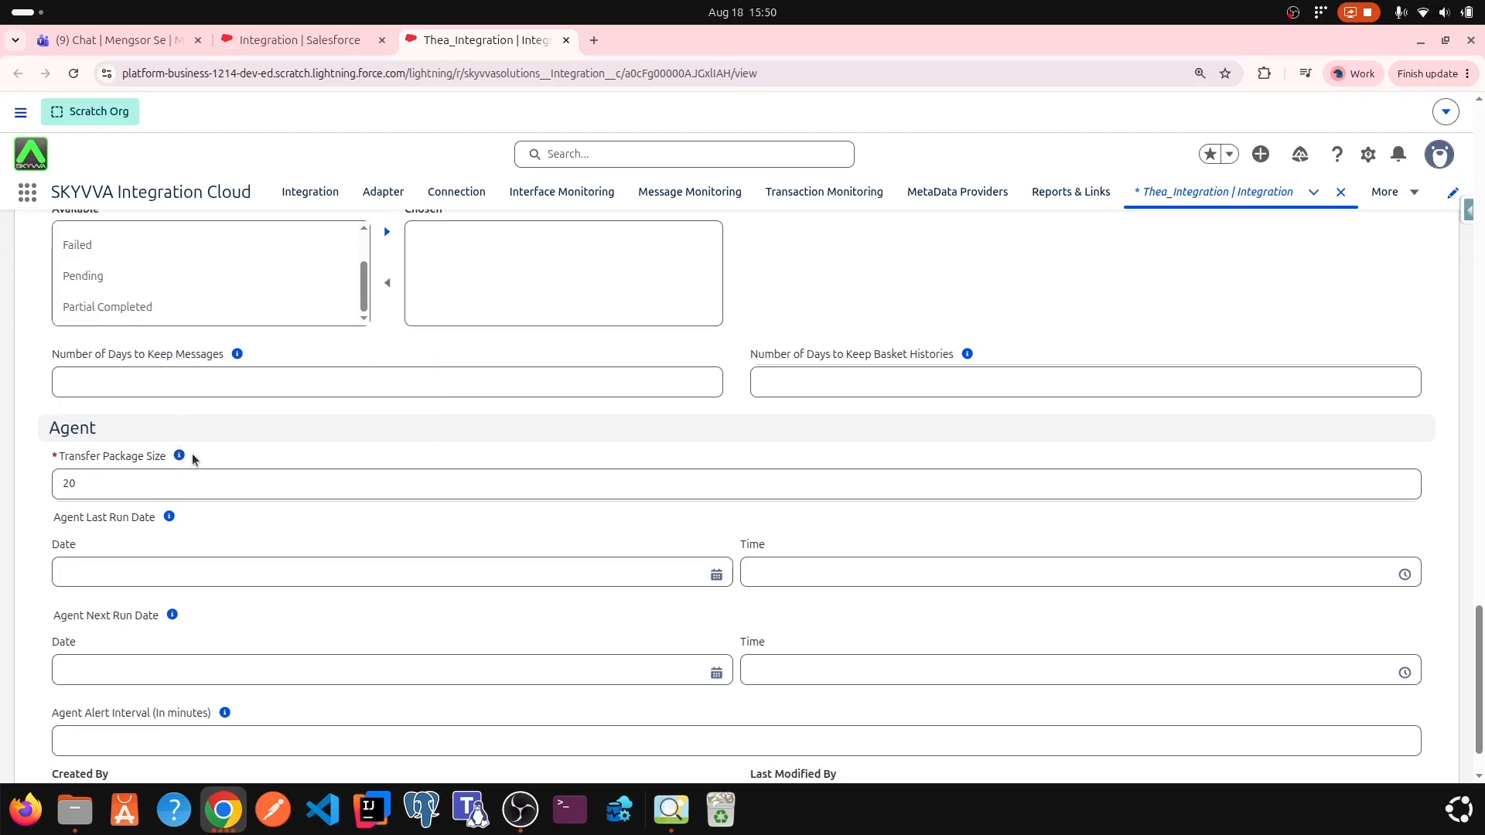
pyautogui.moveTo(181, 458)
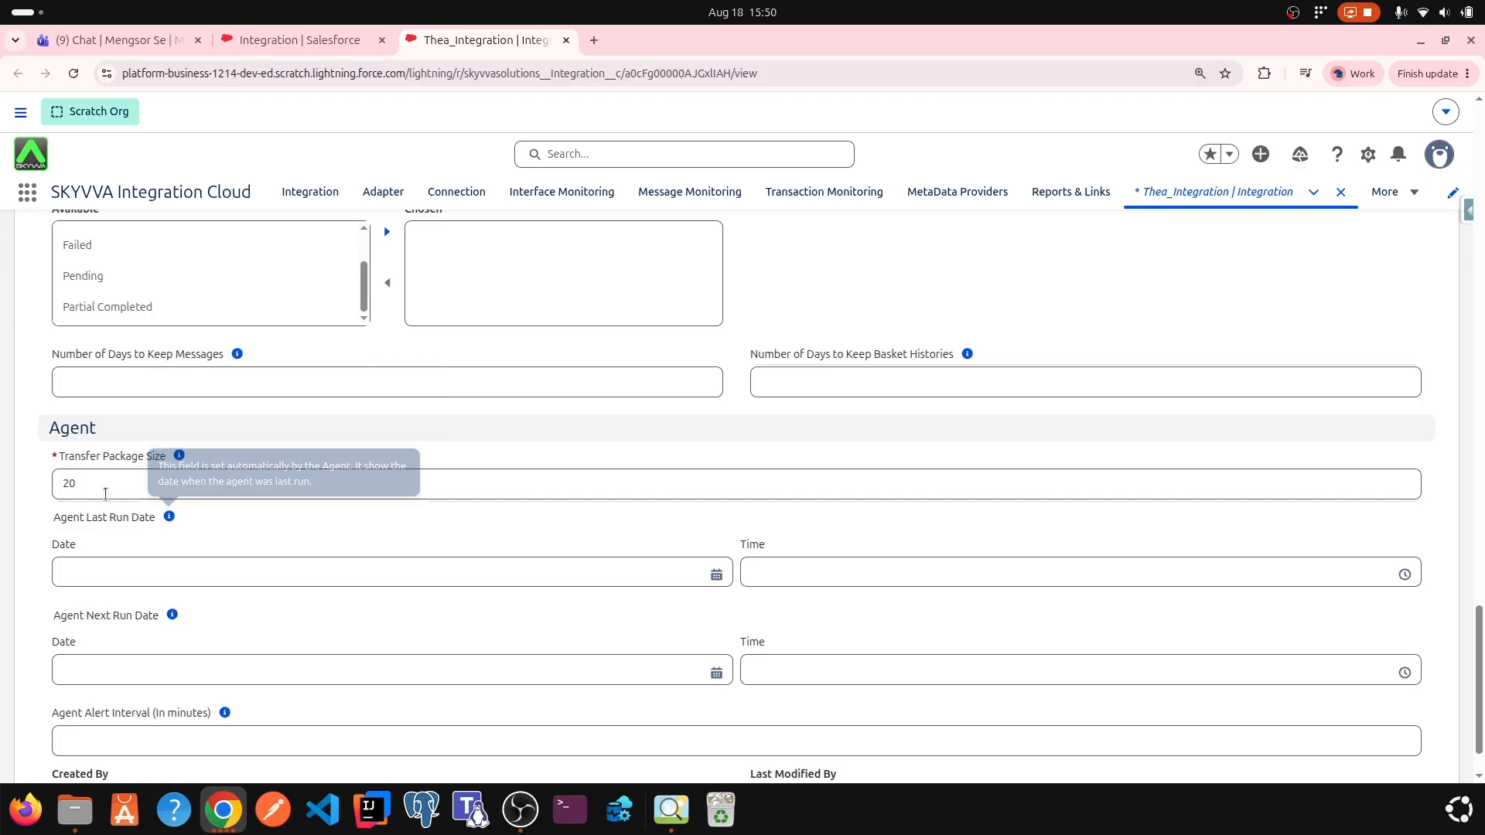
pyautogui.moveTo(99, 489); pyautogui.dragTo(59, 488)
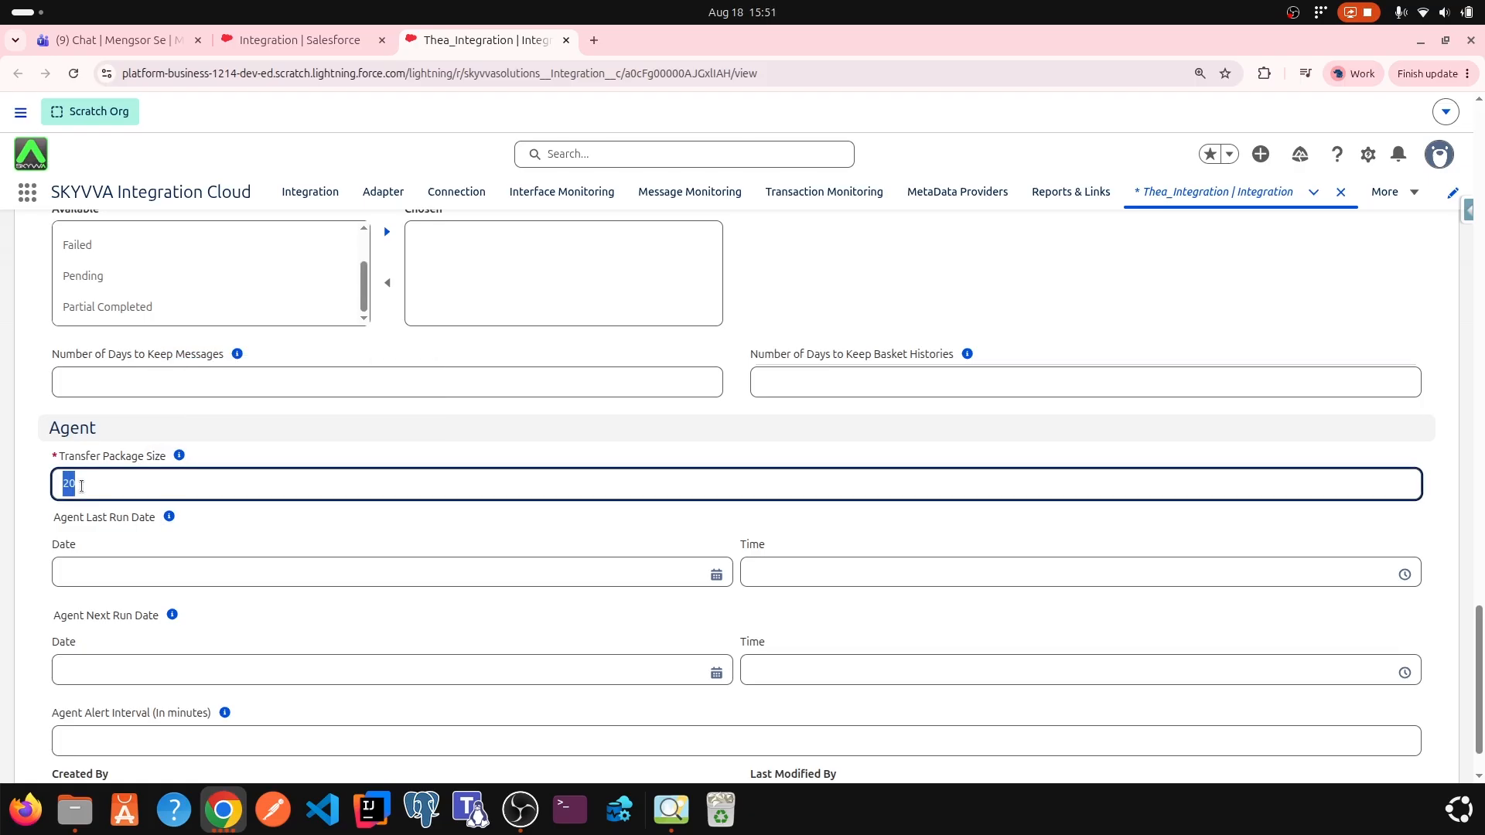
# Read the help text of Agent Last Run Date and set it to 13.08.2026 at 10:30
pyautogui.click(169, 517)
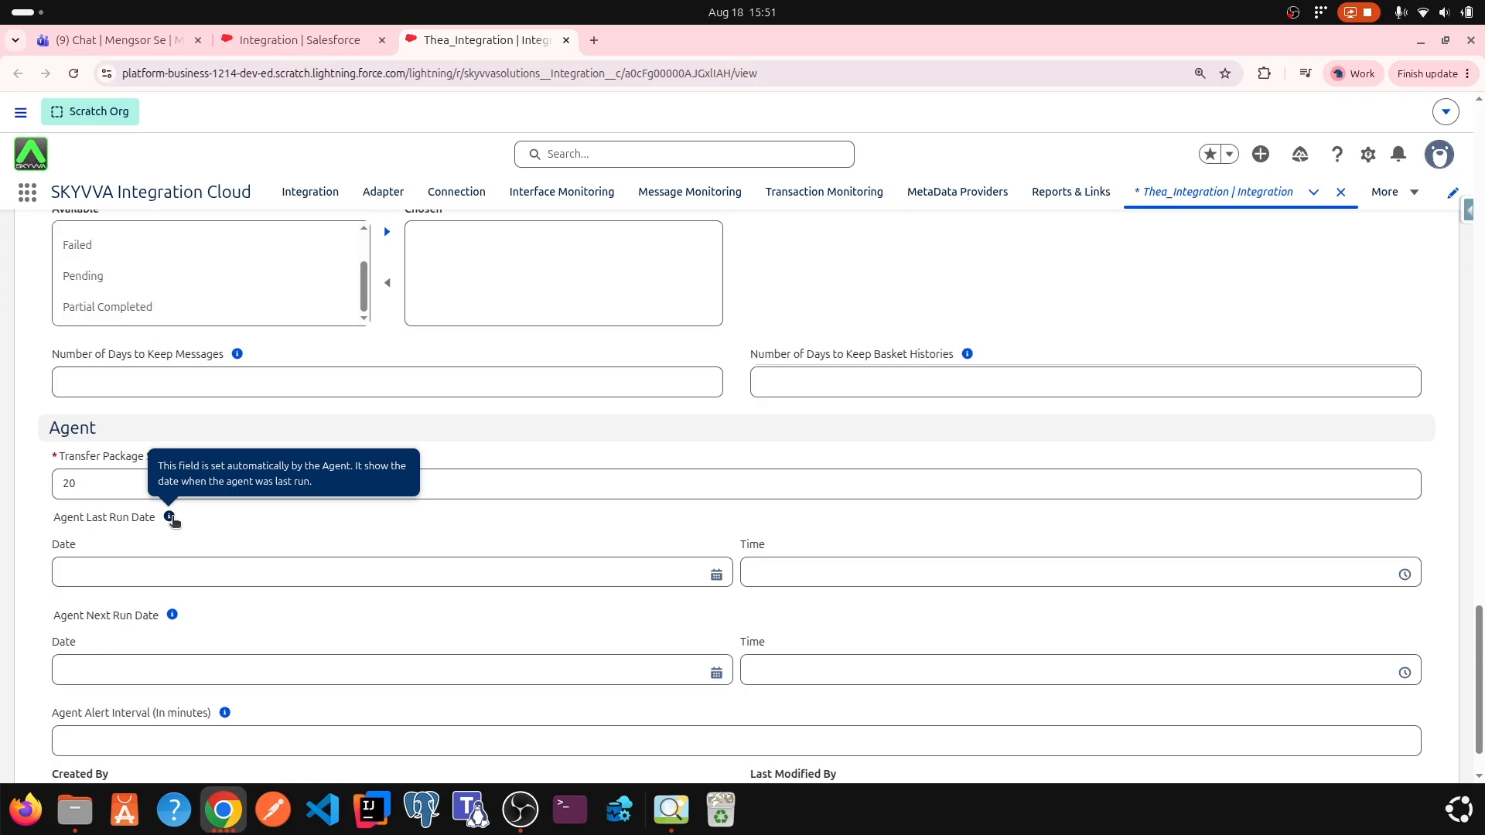
pyautogui.scroll(-1, 174, 523)
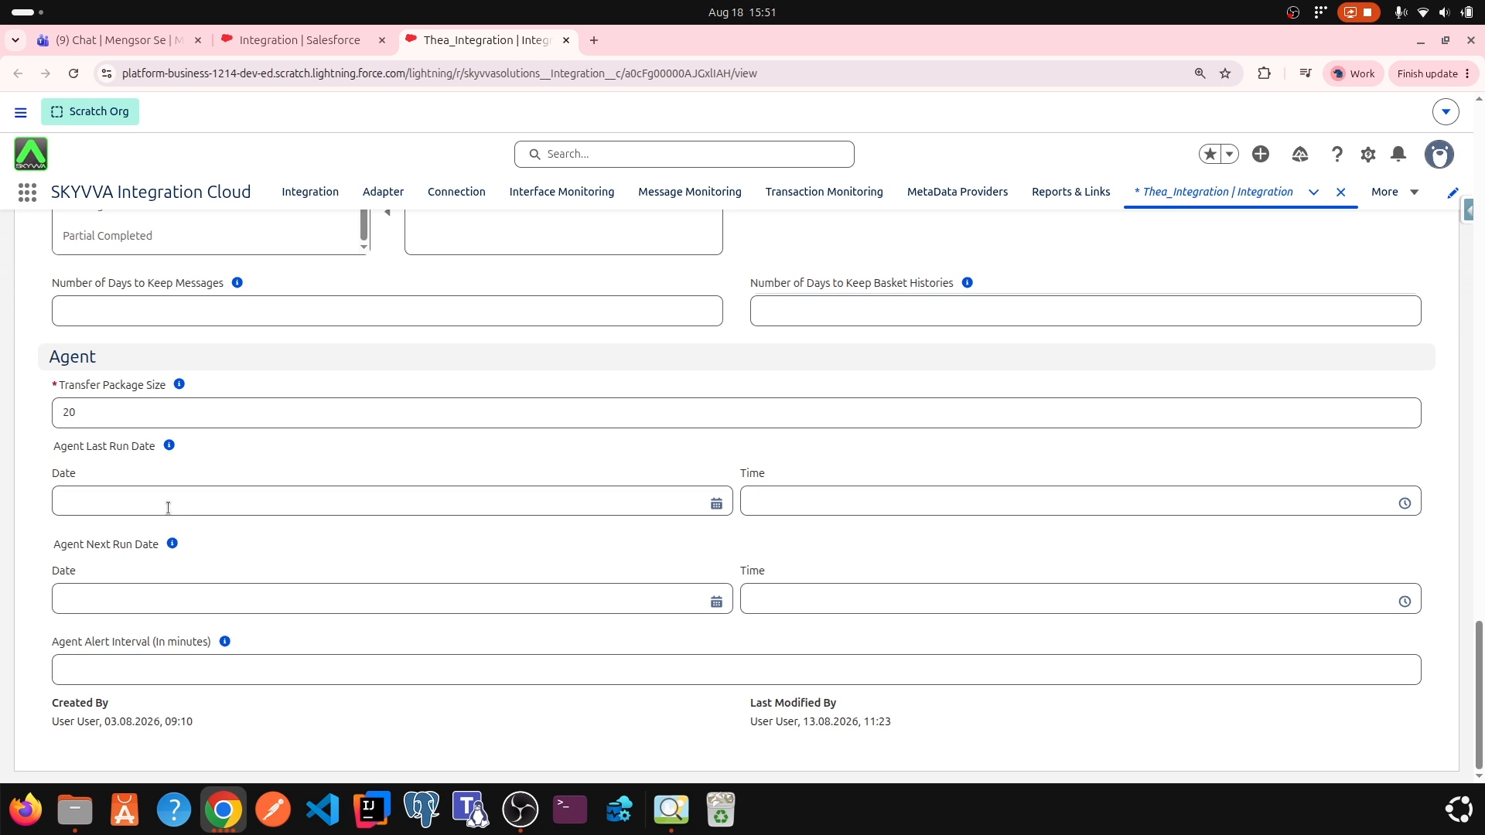
pyautogui.click(168, 508)
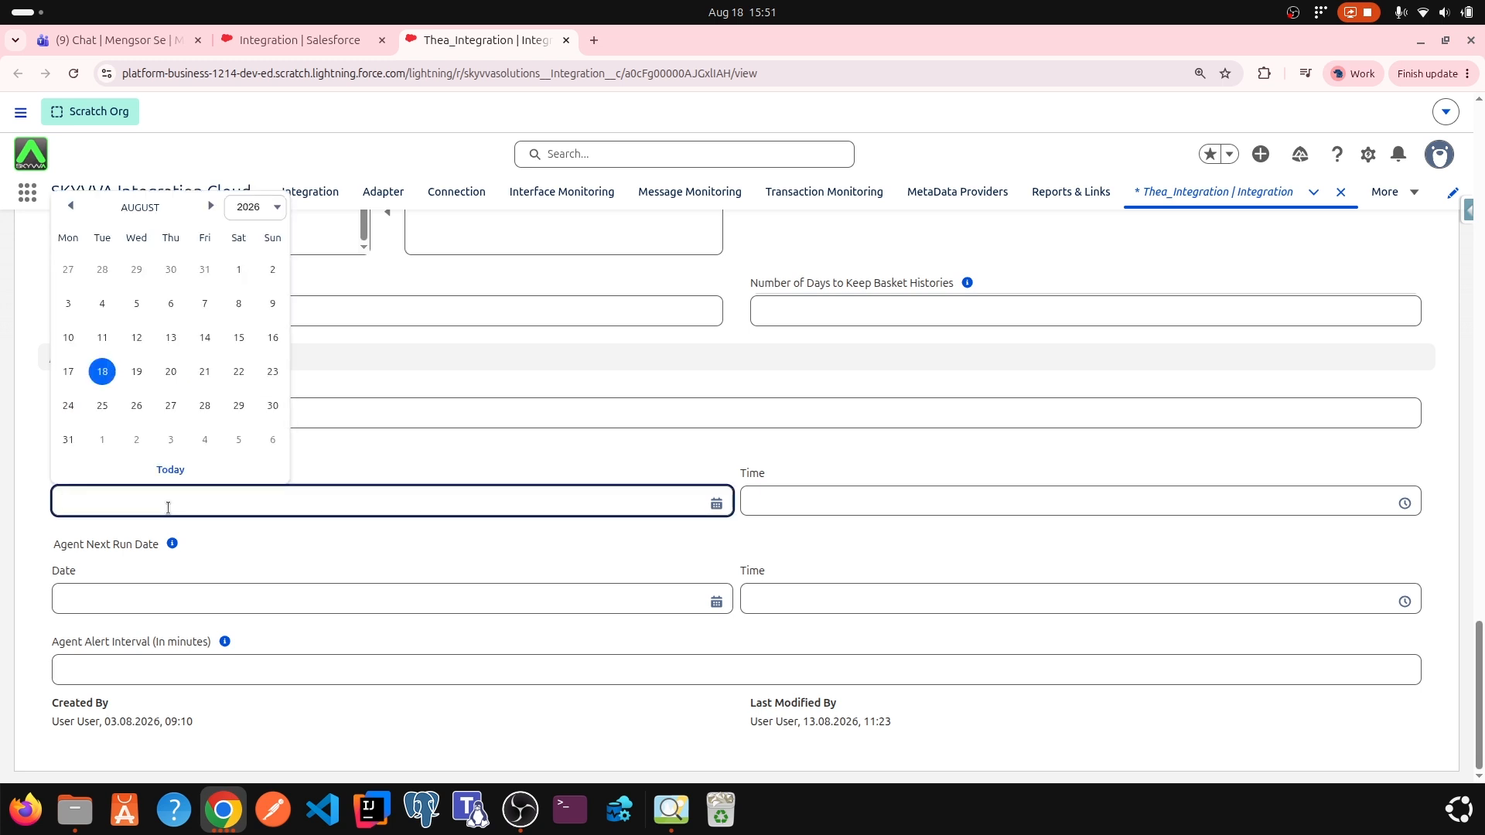
pyautogui.scroll(-1, 175, 507)
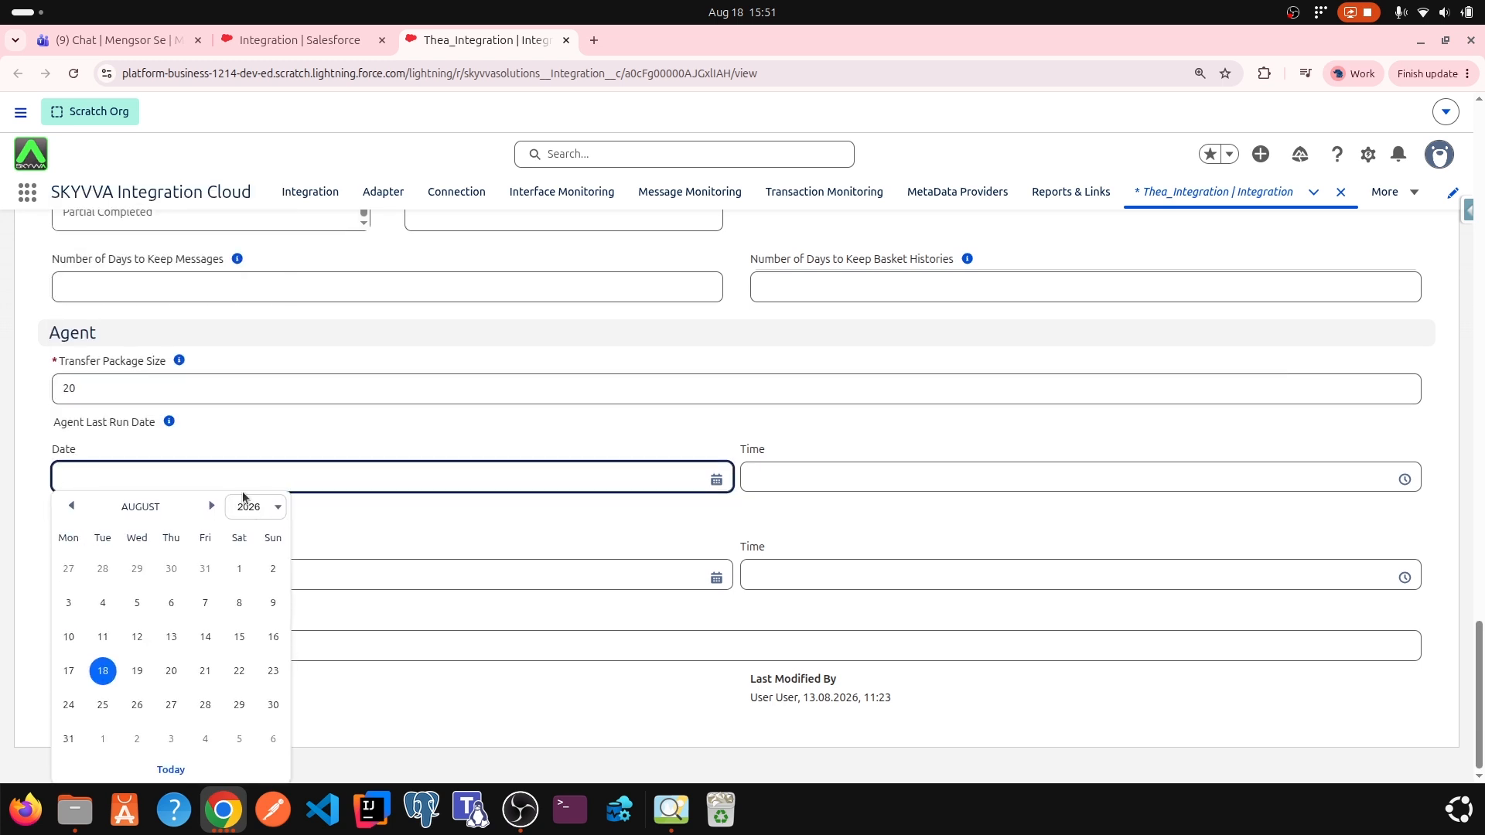
pyautogui.click(777, 501)
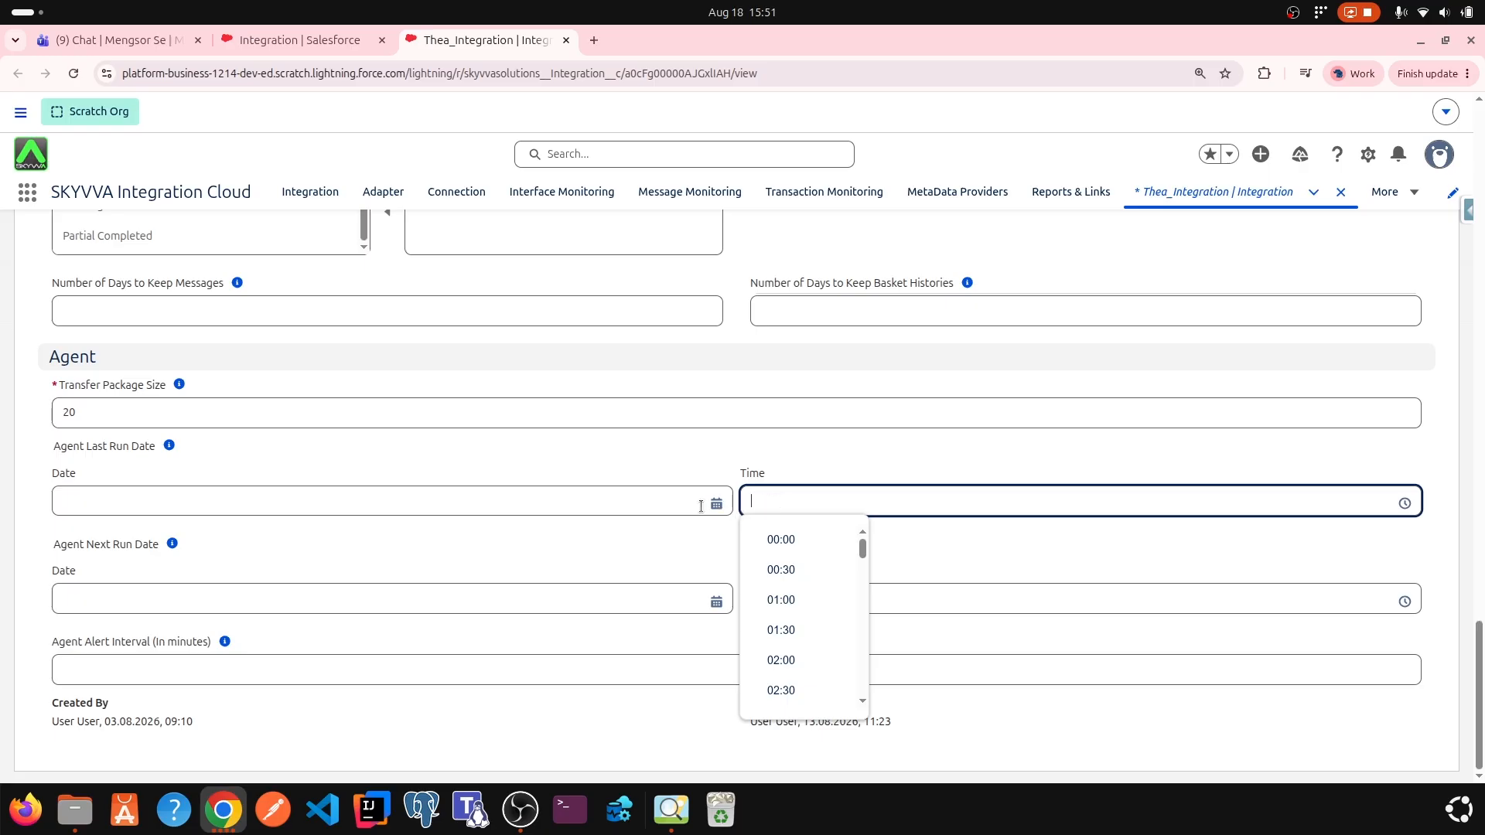
pyautogui.click(643, 503)
pyautogui.click(778, 502)
pyautogui.click(193, 502)
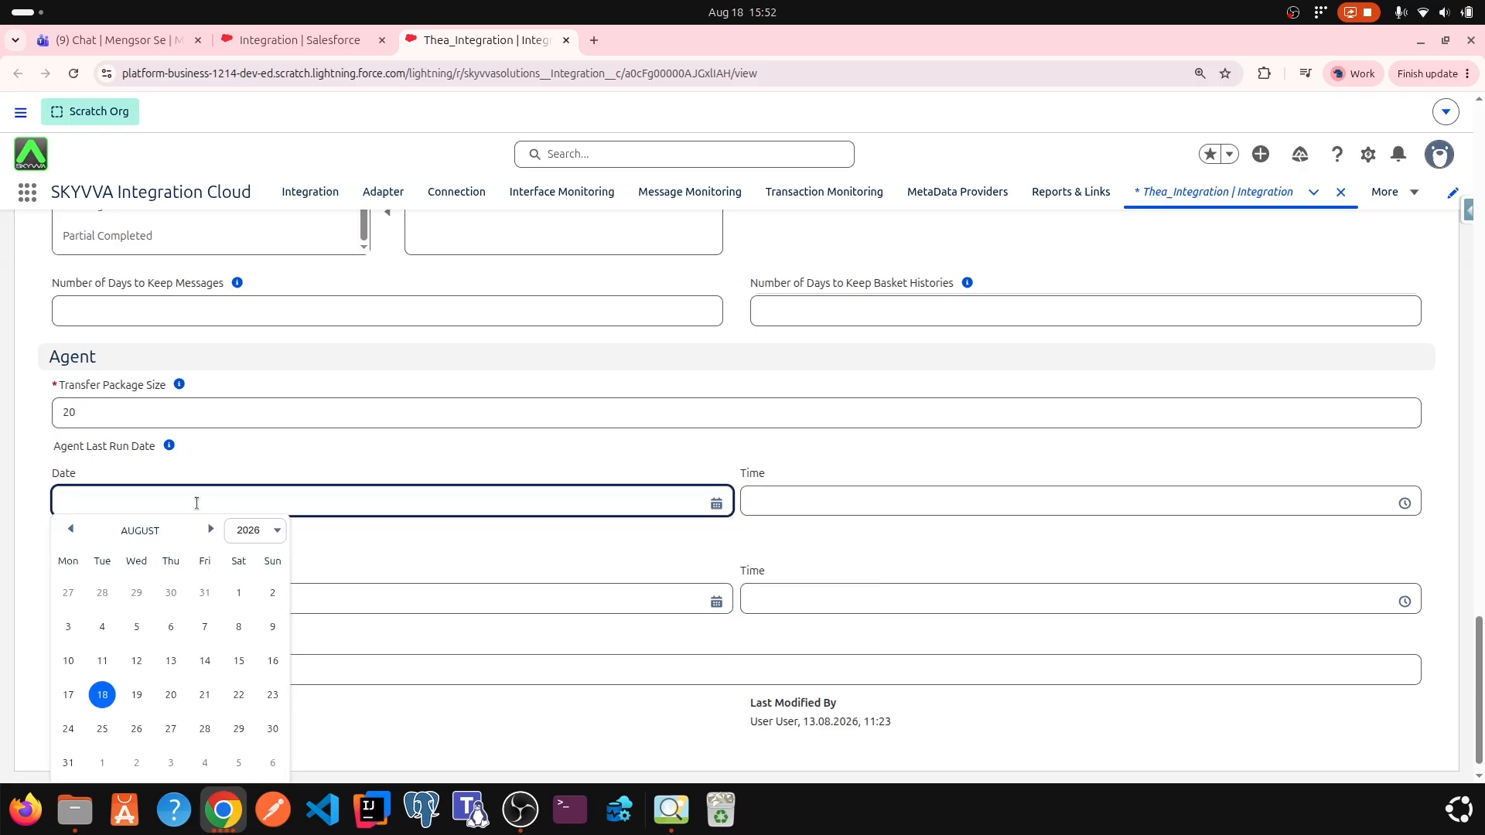
pyautogui.click(173, 660)
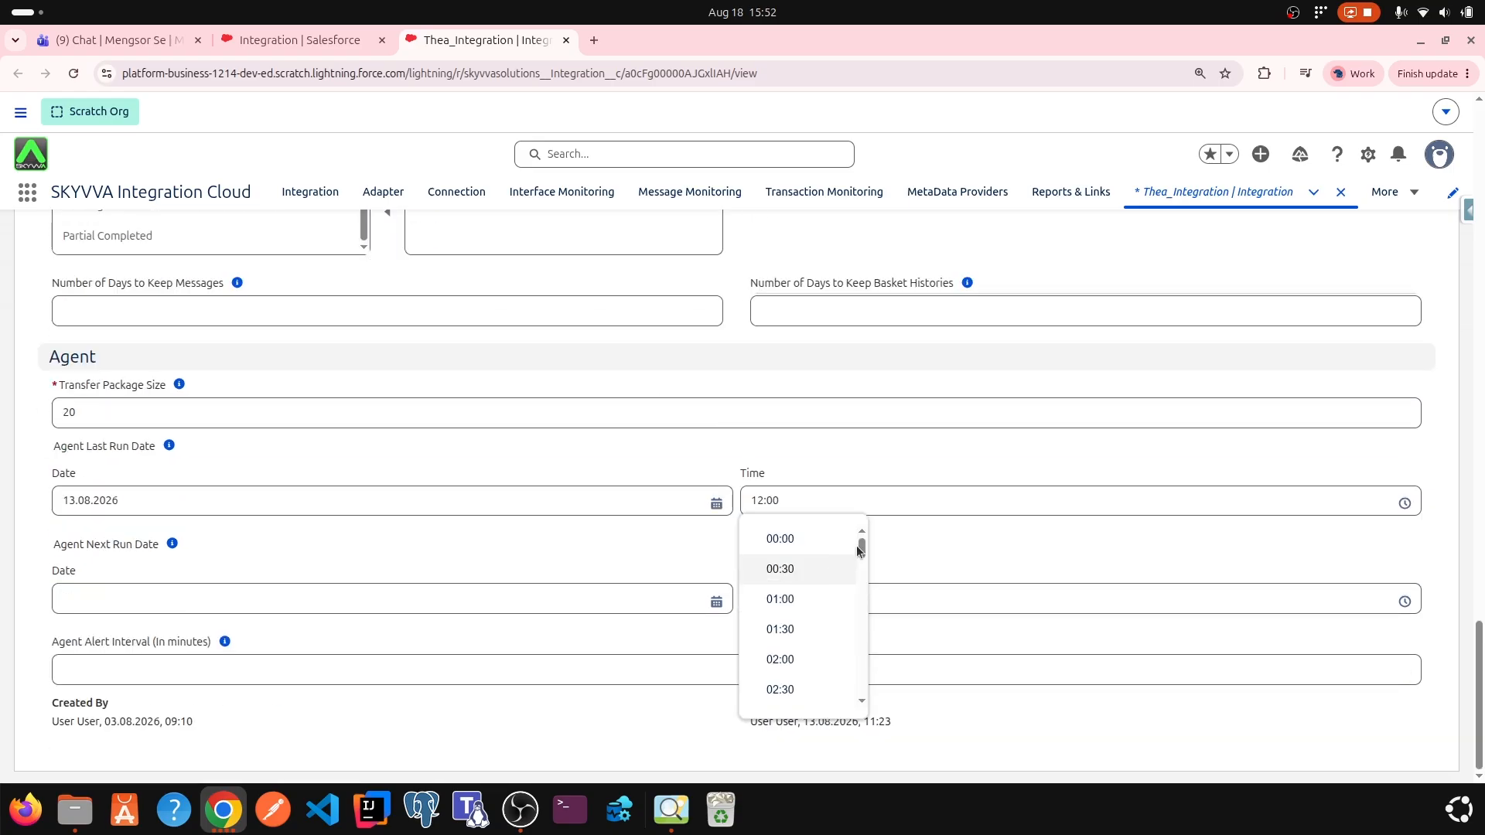
pyautogui.moveTo(856, 545); pyautogui.dragTo(833, 614)
pyautogui.click(833, 616)
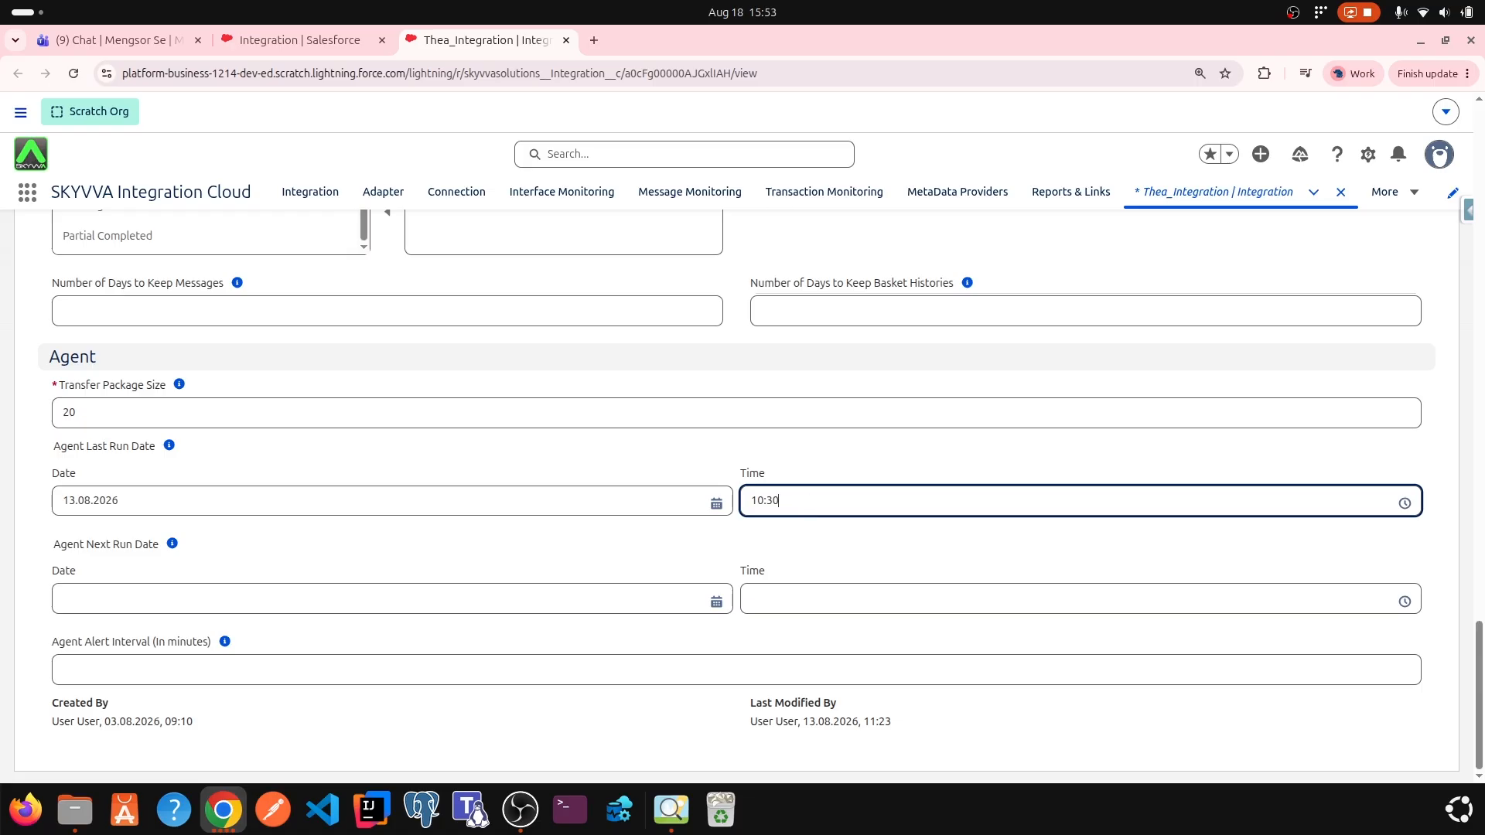
# Read the help text of Agent Next Run Date and view its date and time choices without selecting any
pyautogui.moveTo(173, 544)
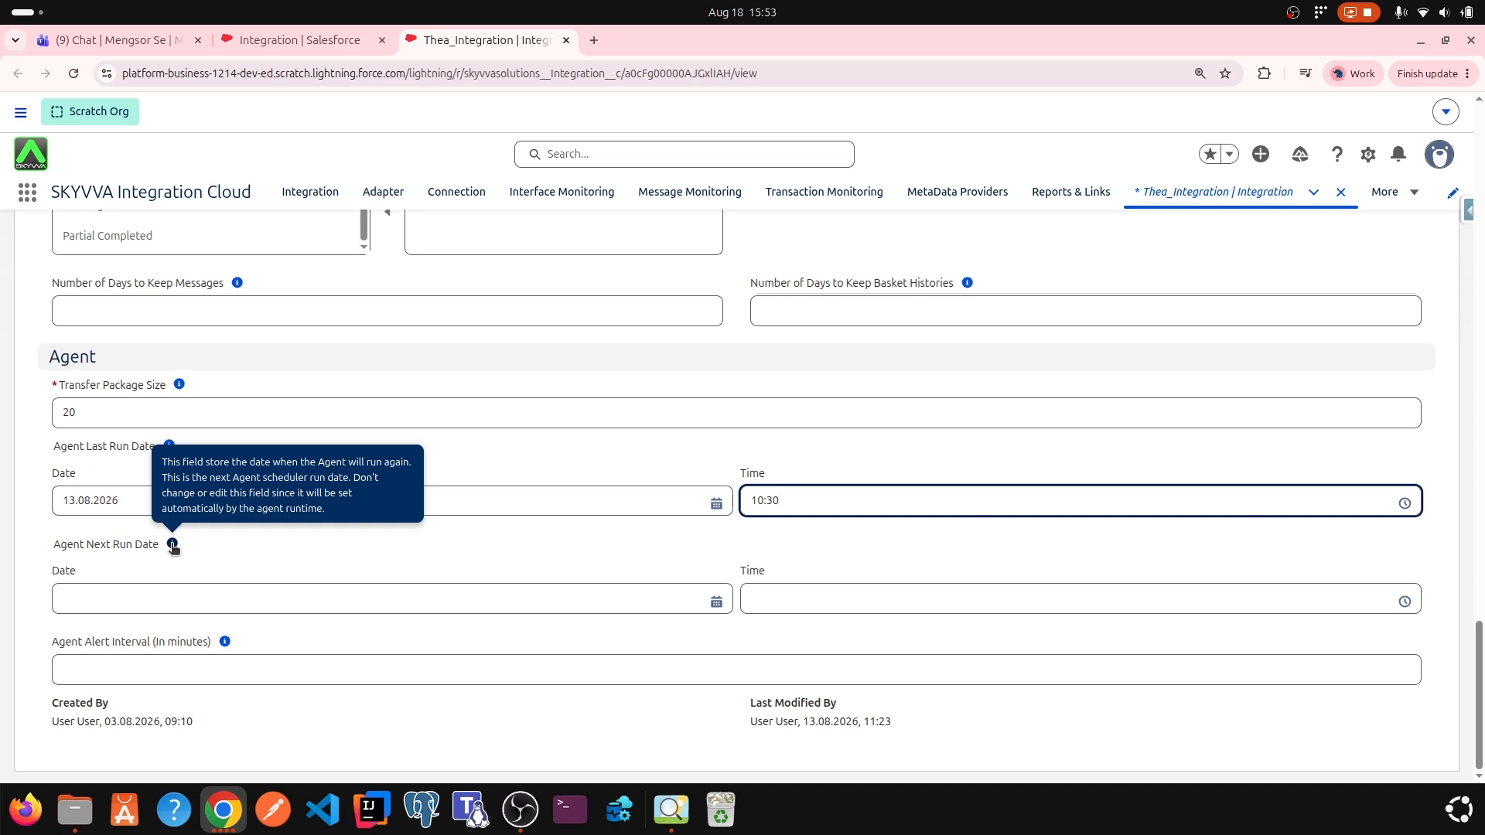
pyautogui.click(147, 598)
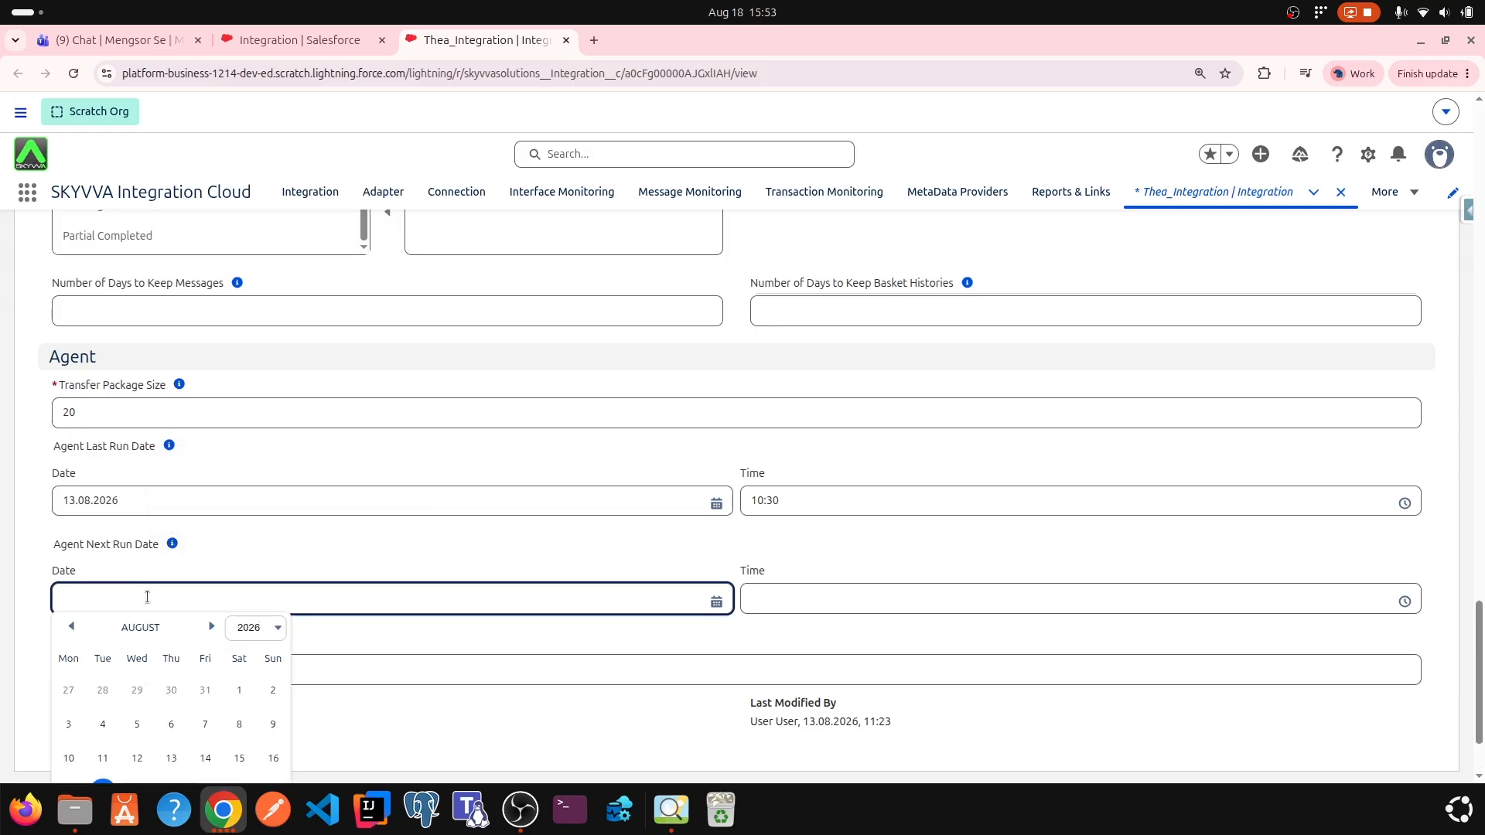
pyautogui.scroll(-2, 147, 597)
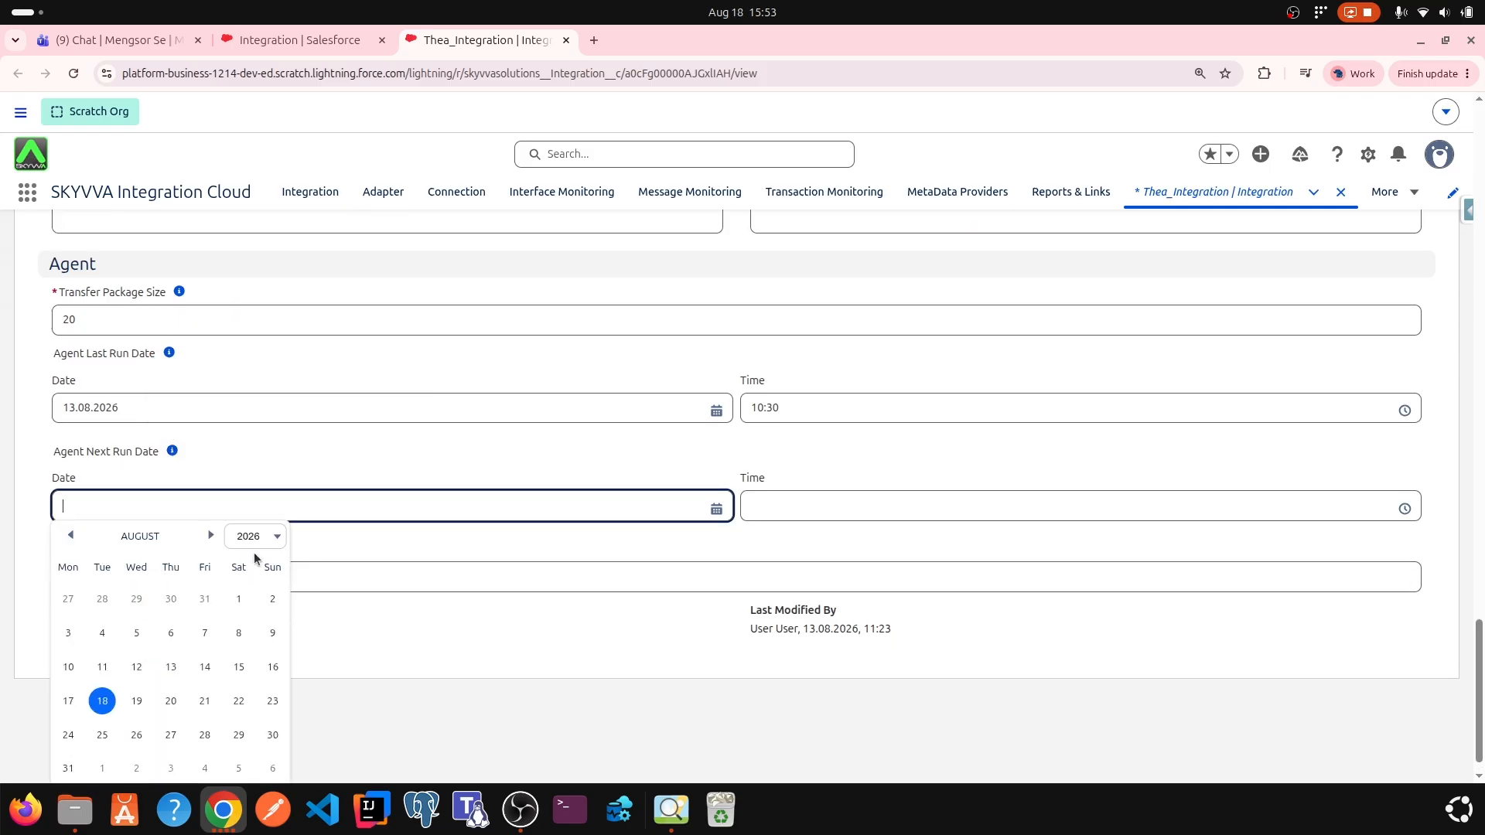
pyautogui.click(943, 503)
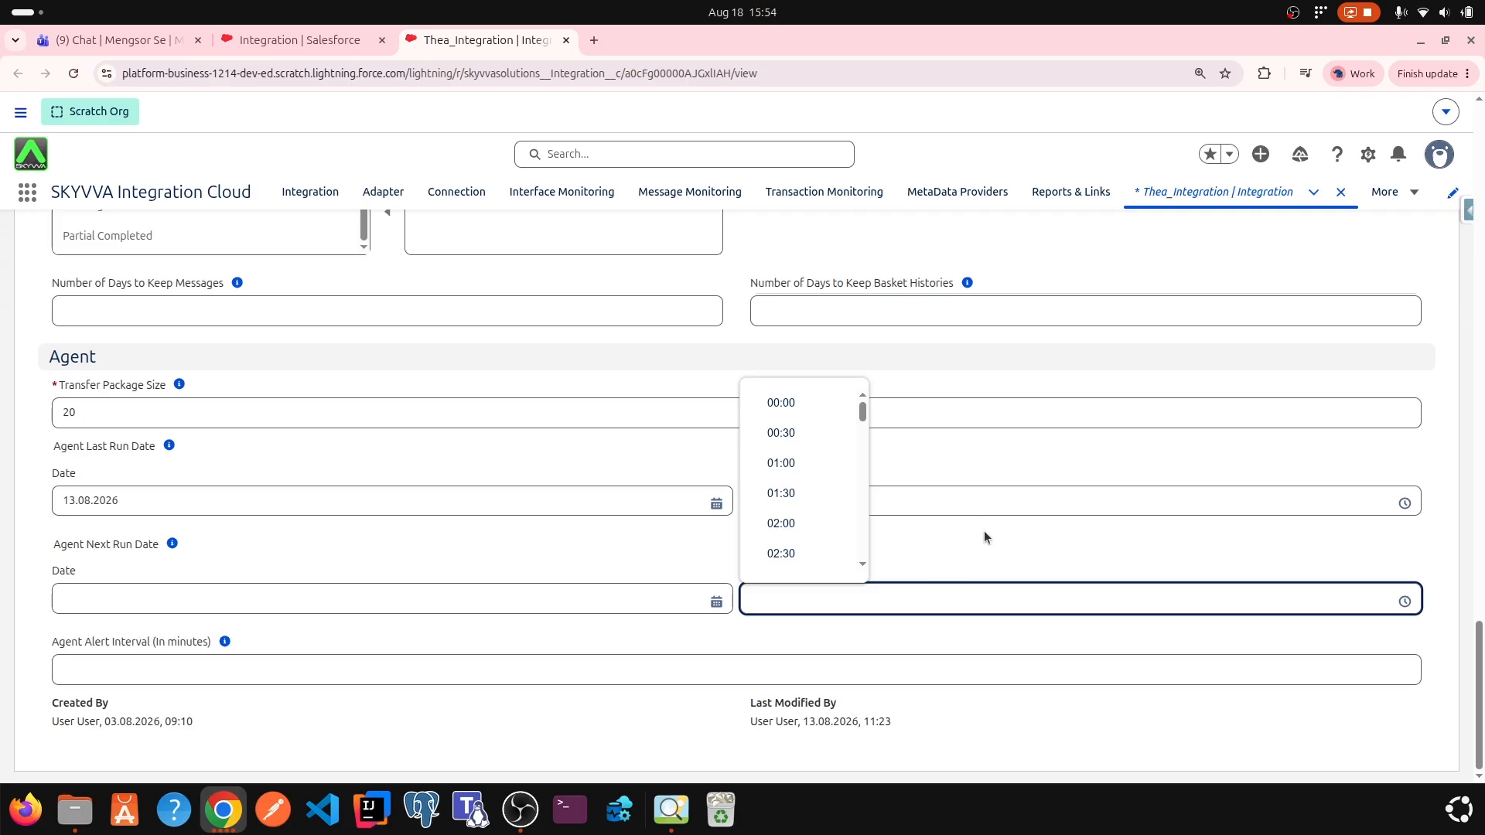
pyautogui.click(950, 552)
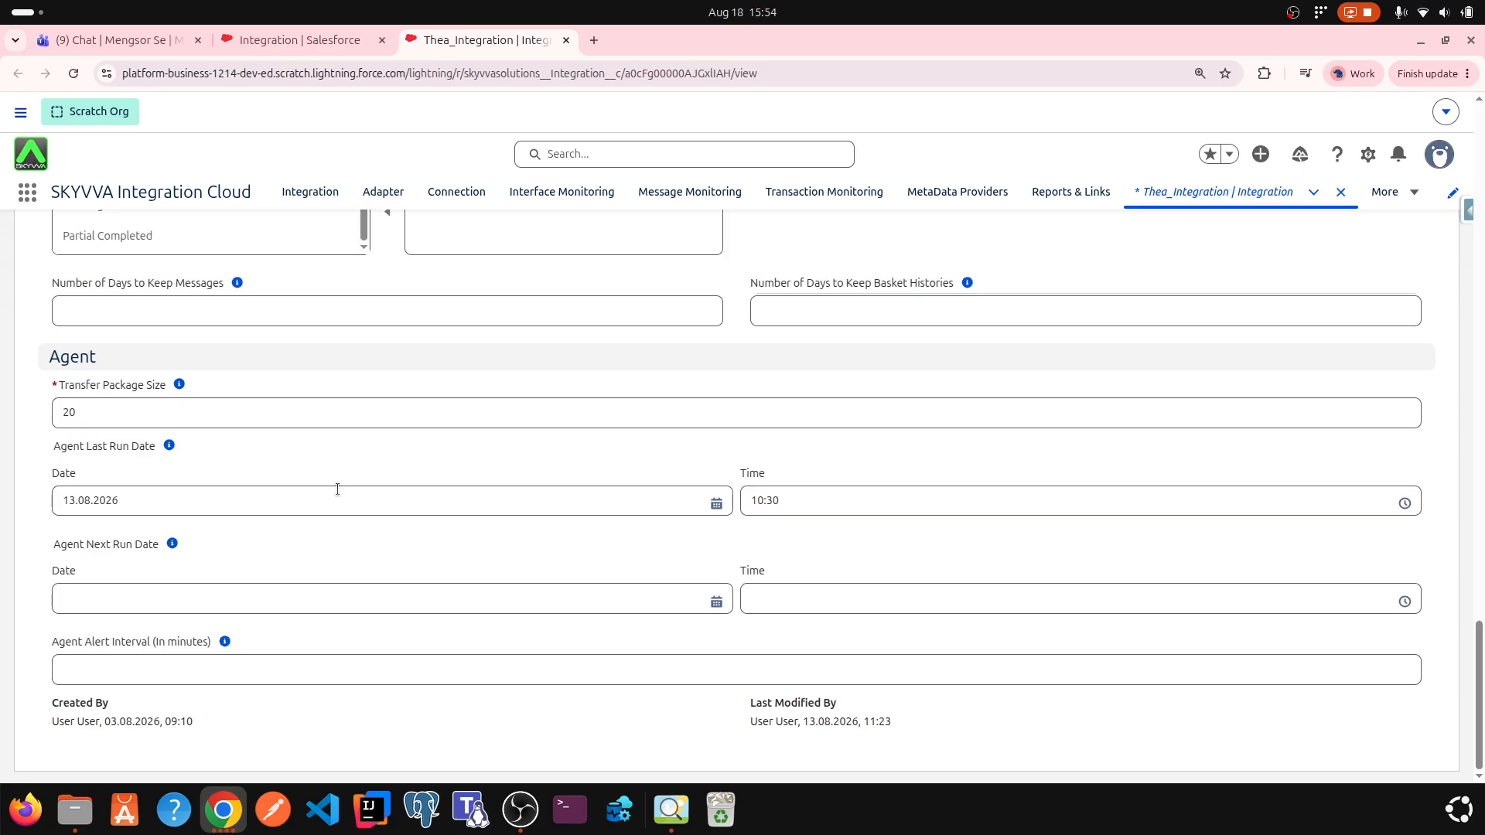
# Read the help text of Agent Alert Interval (In minutes) and highlight the Created By and Last Modified By details
pyautogui.moveTo(226, 641)
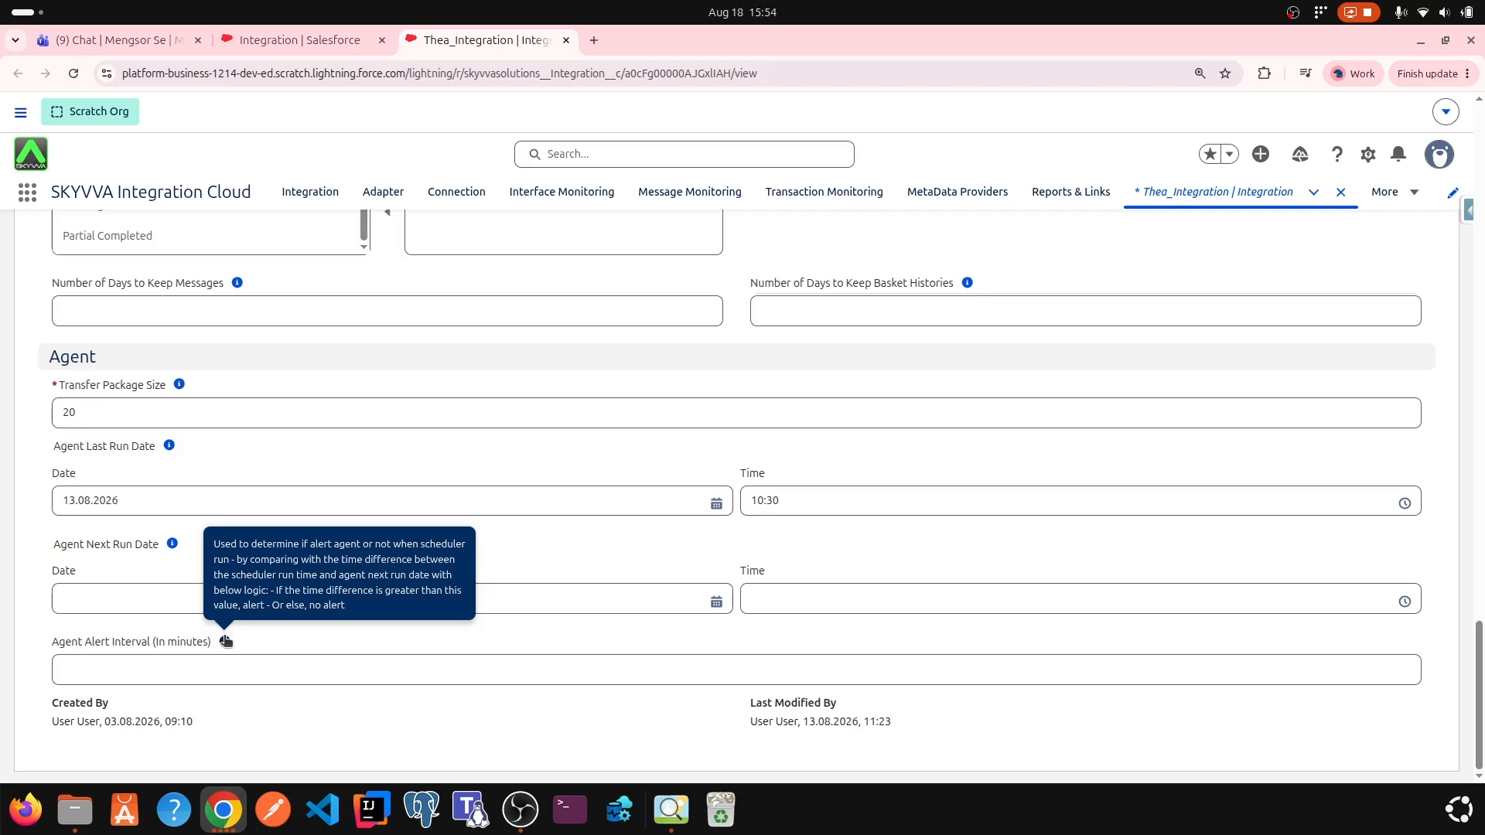
pyautogui.moveTo(212, 722); pyautogui.dragTo(47, 709)
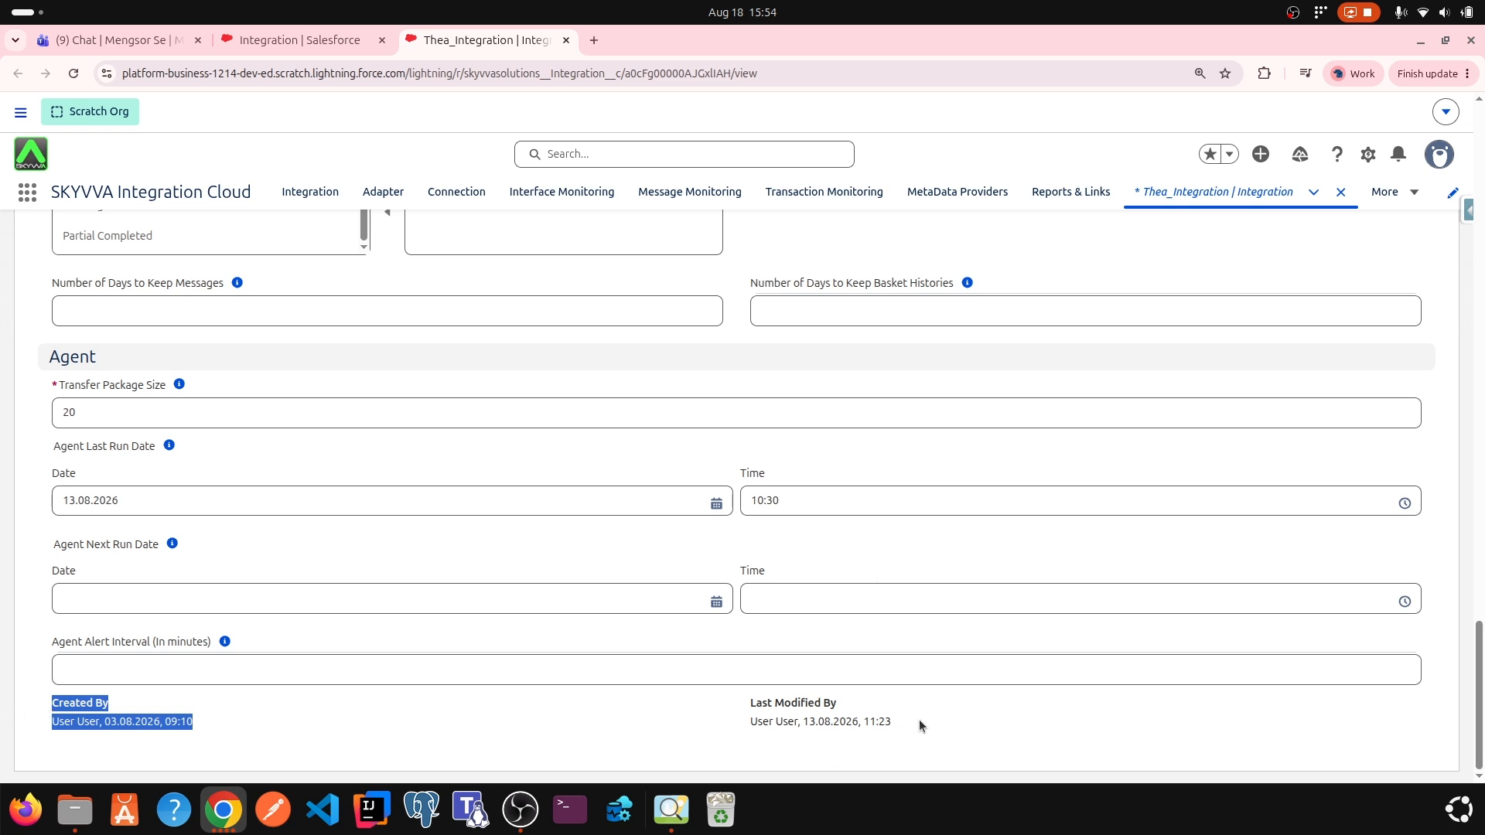
pyautogui.moveTo(919, 726); pyautogui.dragTo(746, 701)
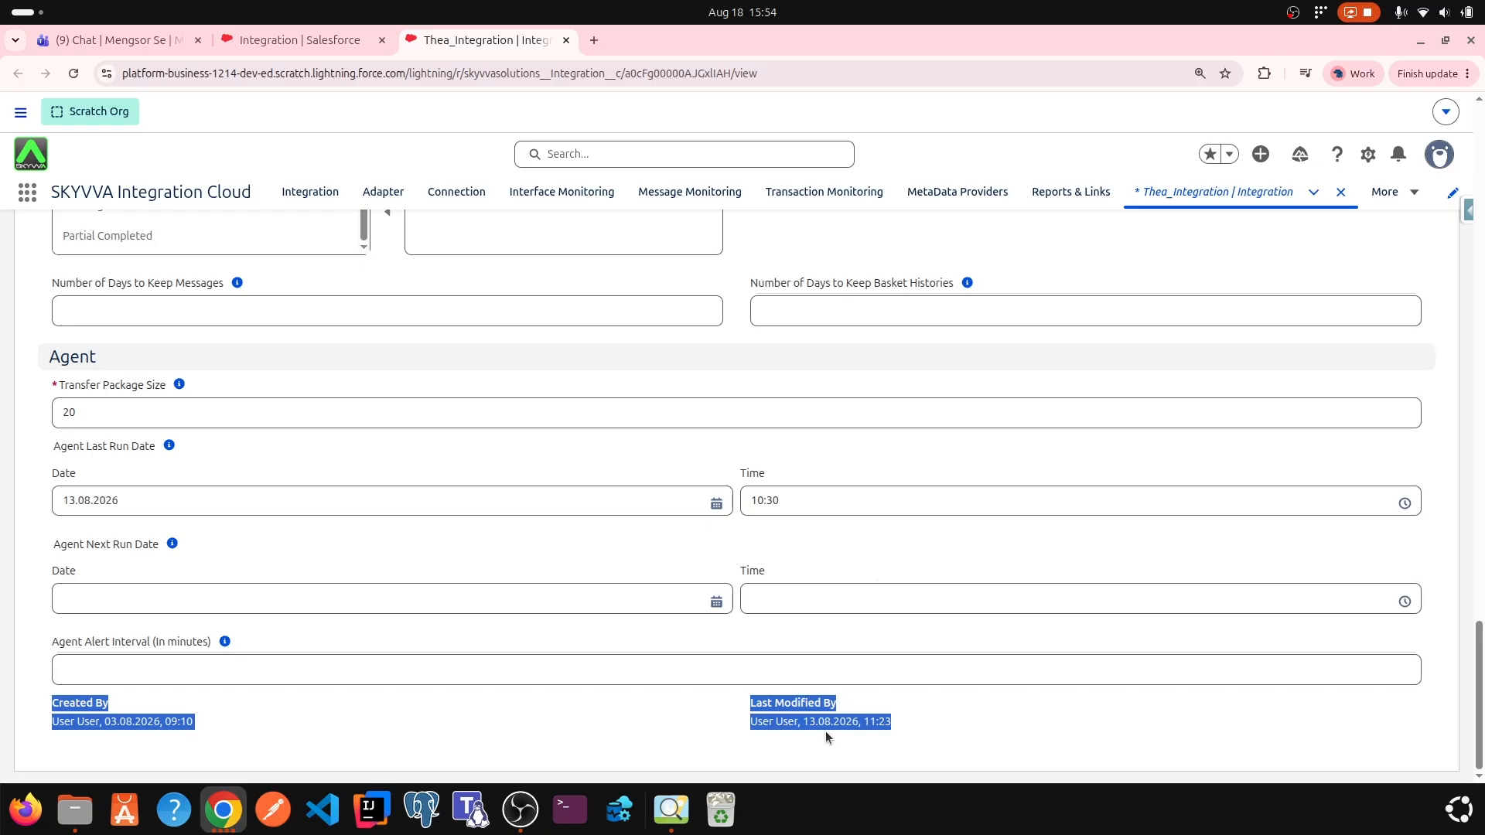
pyautogui.click(905, 644)
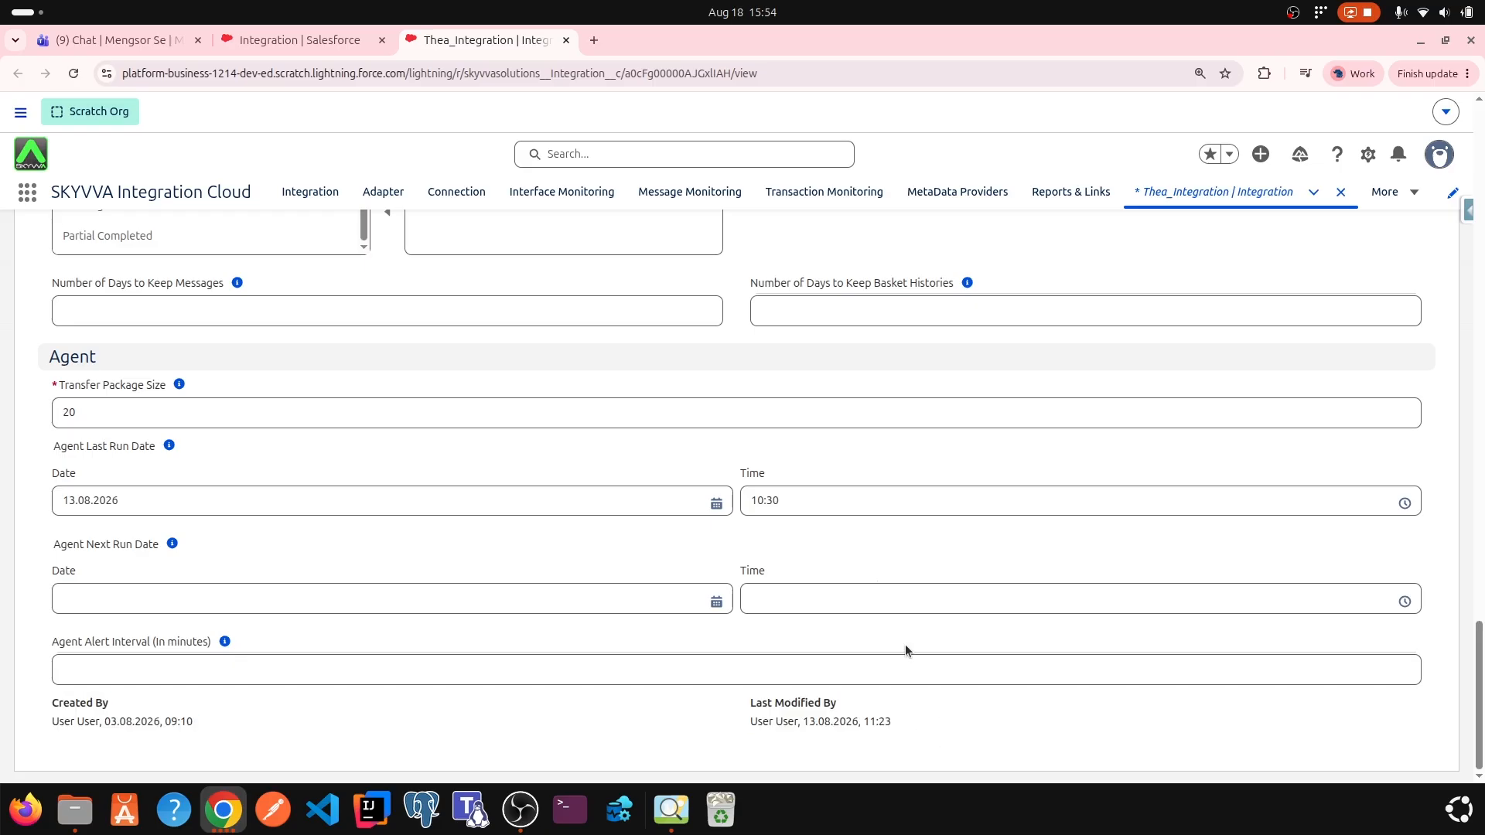
# Save the edited Thea_Integration record
pyautogui.scroll(15, 773, 541)
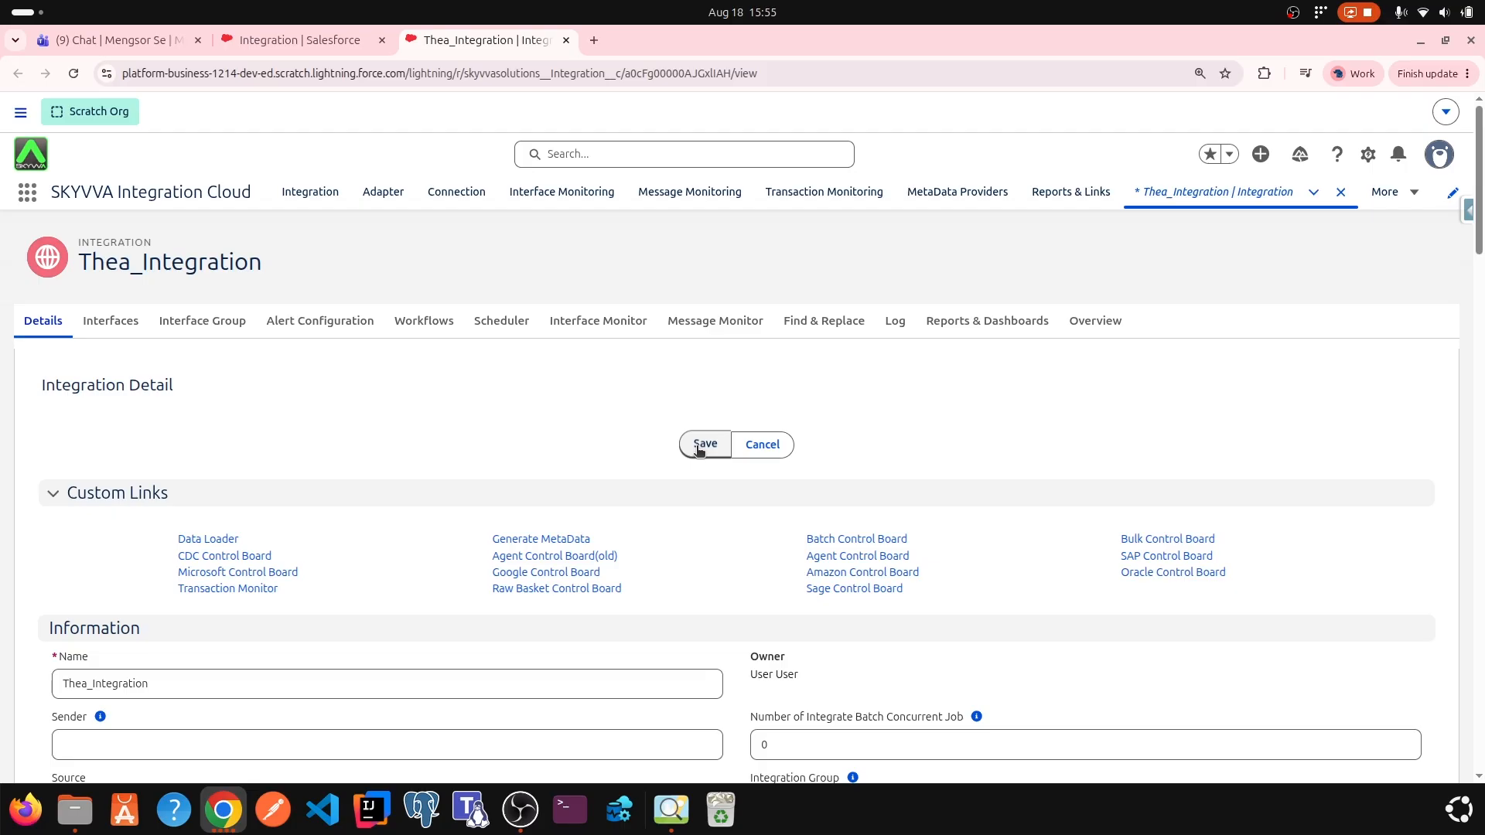
pyautogui.click(700, 449)
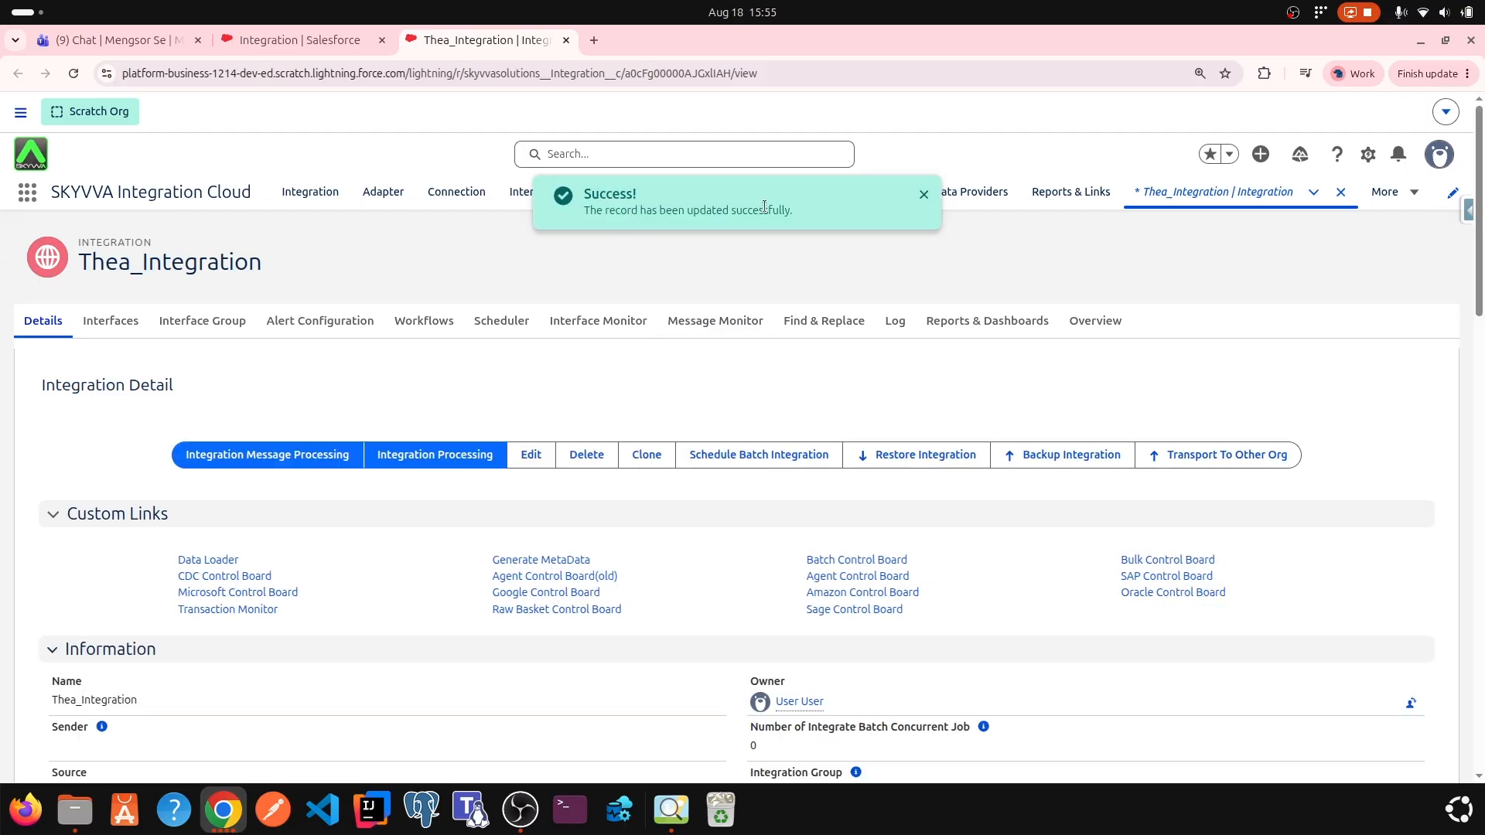
pyautogui.moveTo(797, 213); pyautogui.dragTo(559, 211)
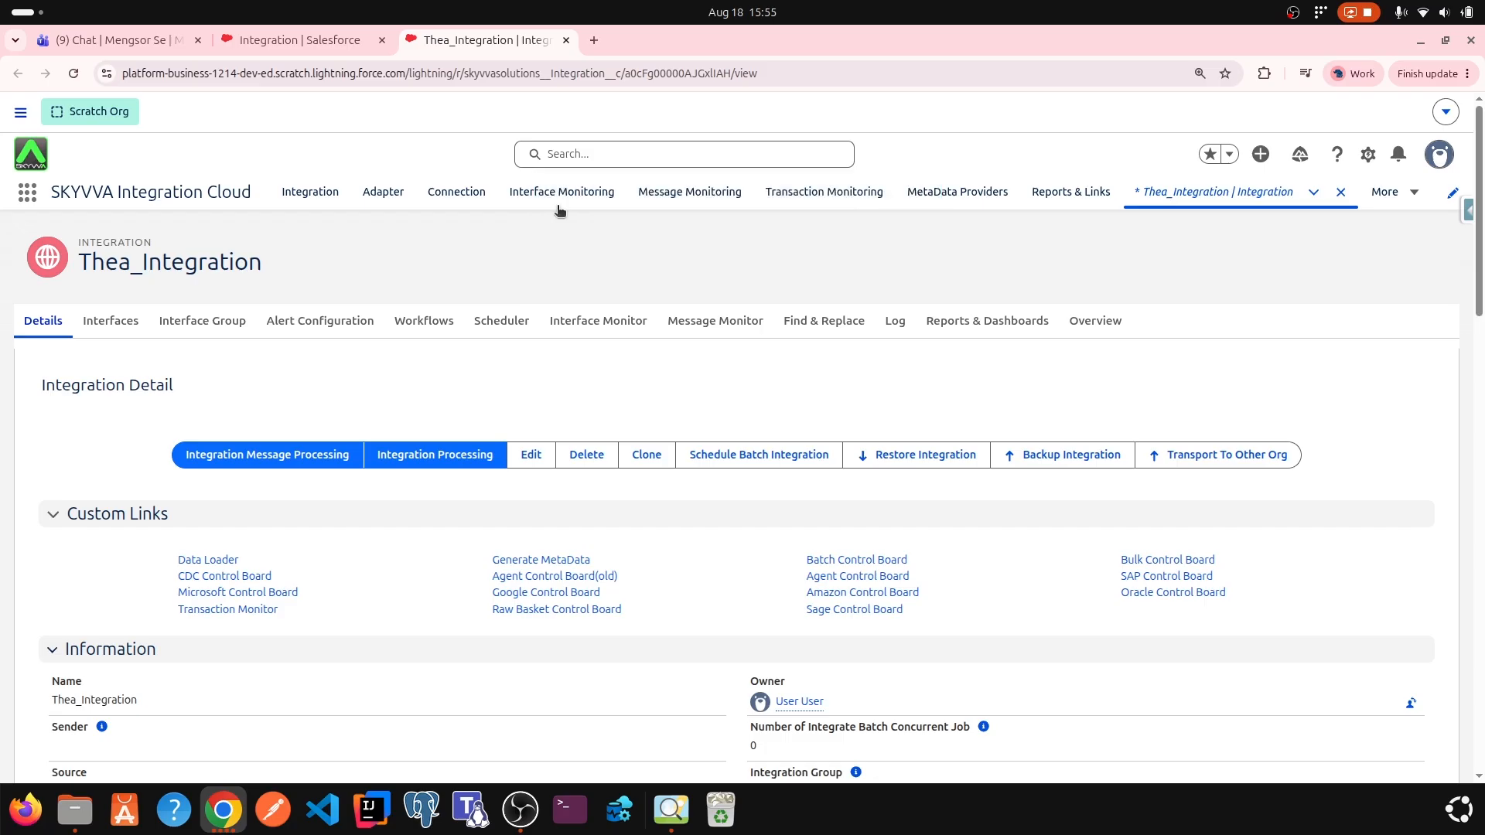